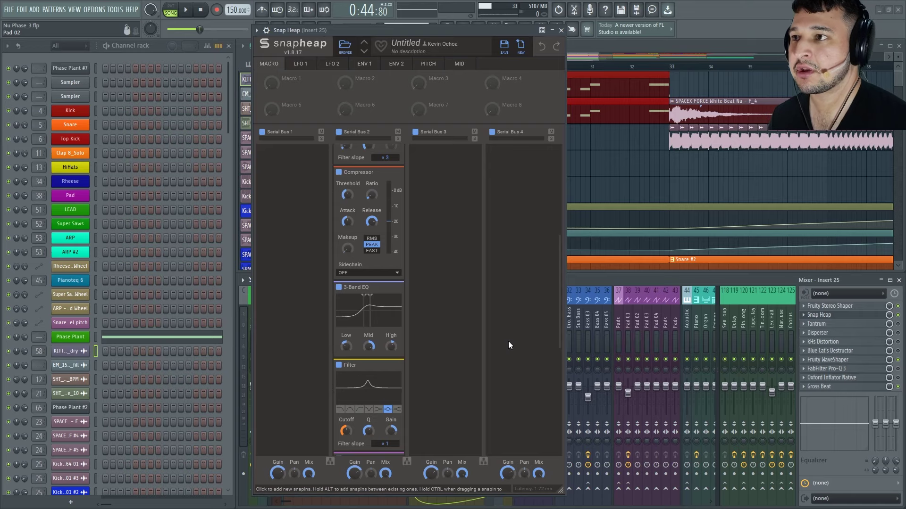
Browse Snap Heap's LFO 2, envelope, pitch and MIDI pages, then return to LFO 1 and move the window down
click(331, 65)
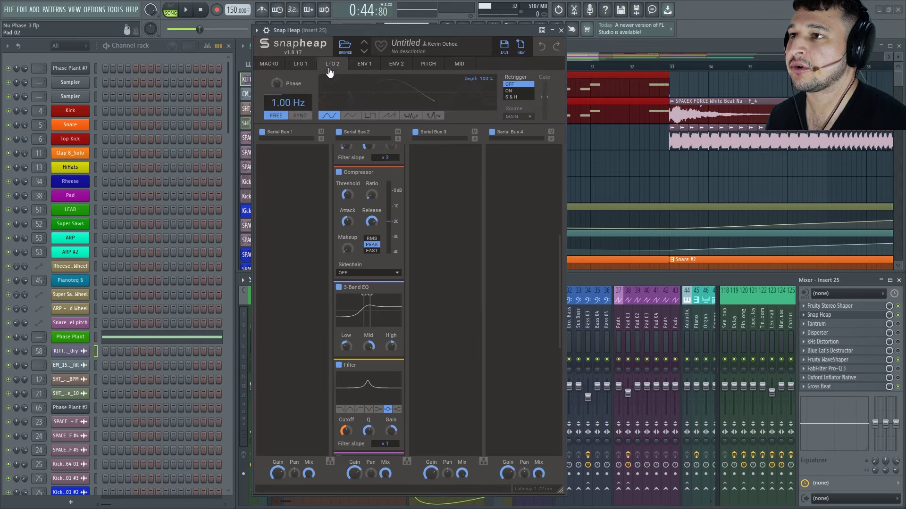
click(364, 65)
click(396, 64)
click(428, 65)
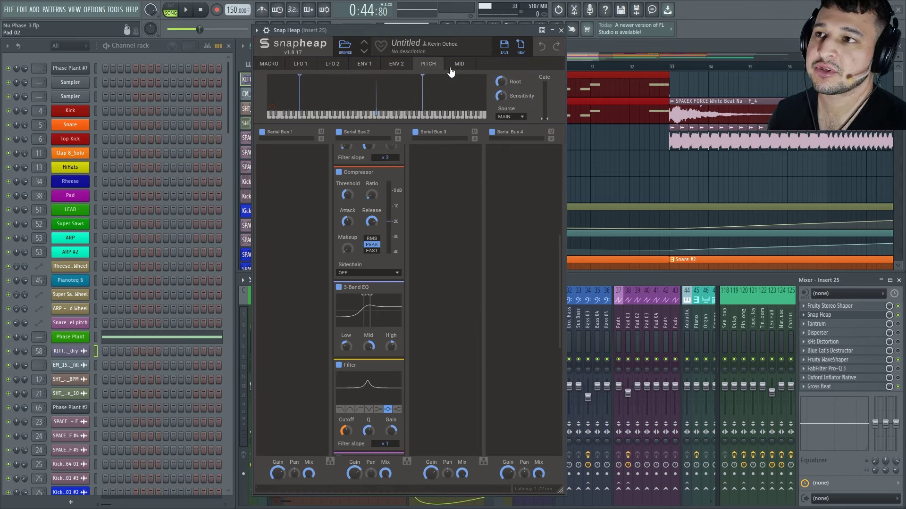
click(447, 70)
click(302, 66)
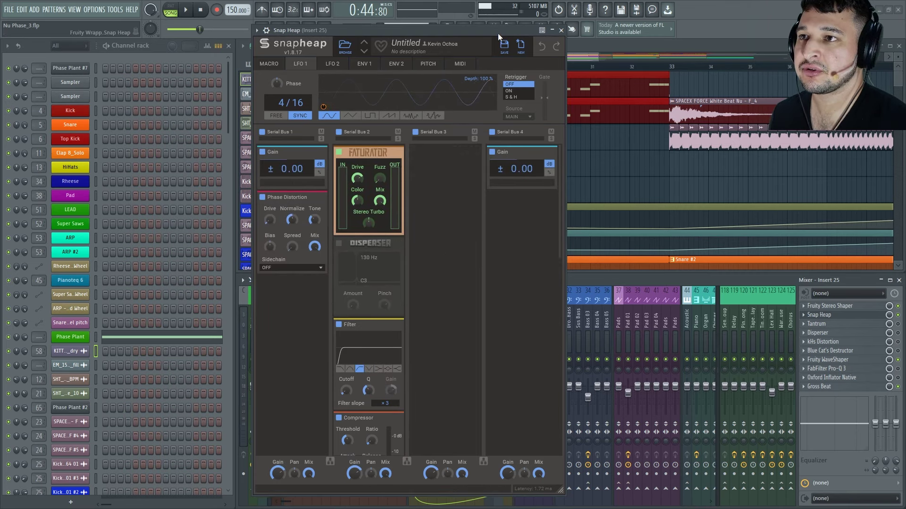
drag(497, 33, 505, 179)
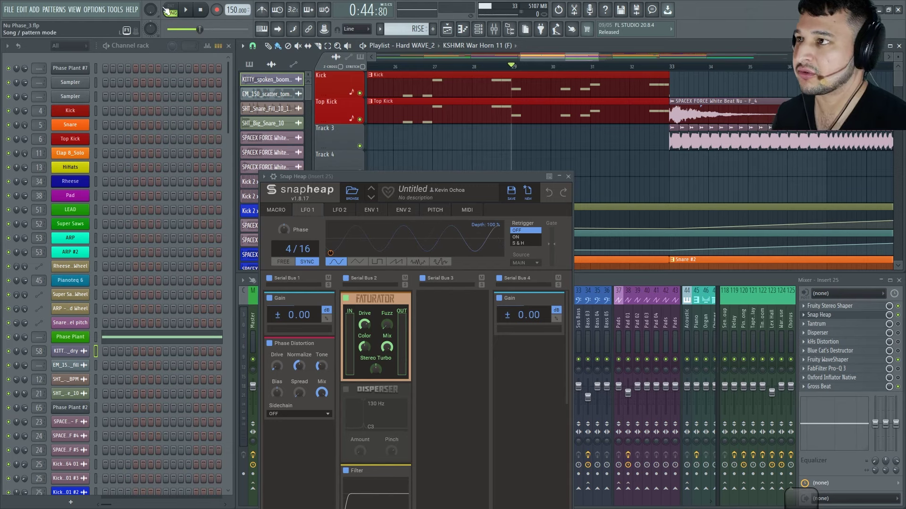
Play the song, close Snap Heap, and set the playlist to scroll continuously with playback
key(space)
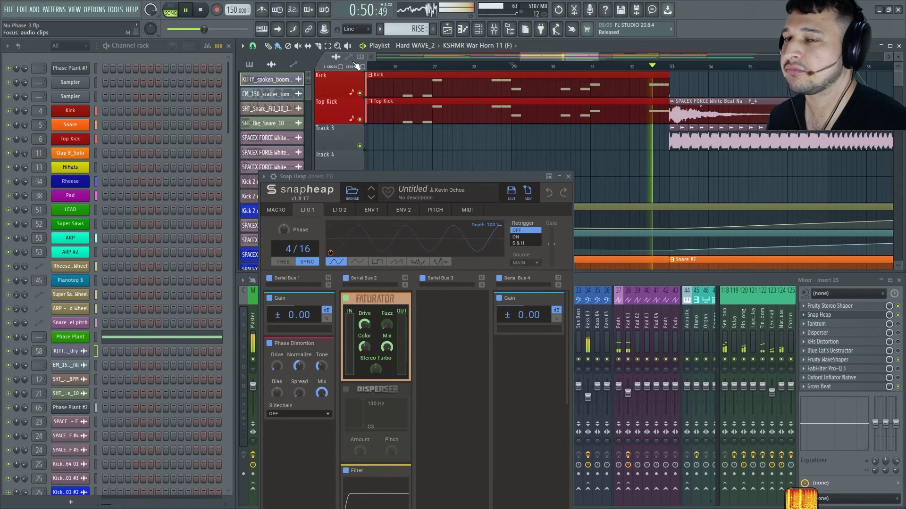
click(568, 176)
drag(653, 169, 464, 71)
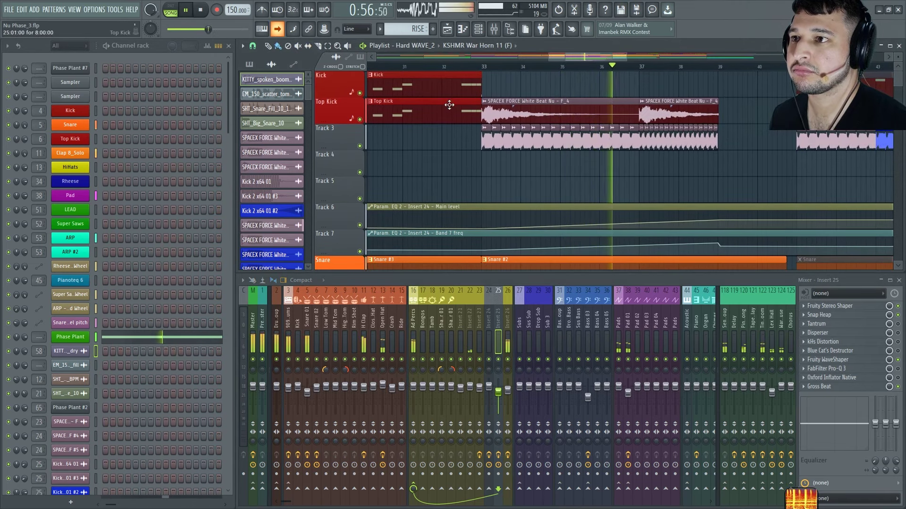
click(302, 31)
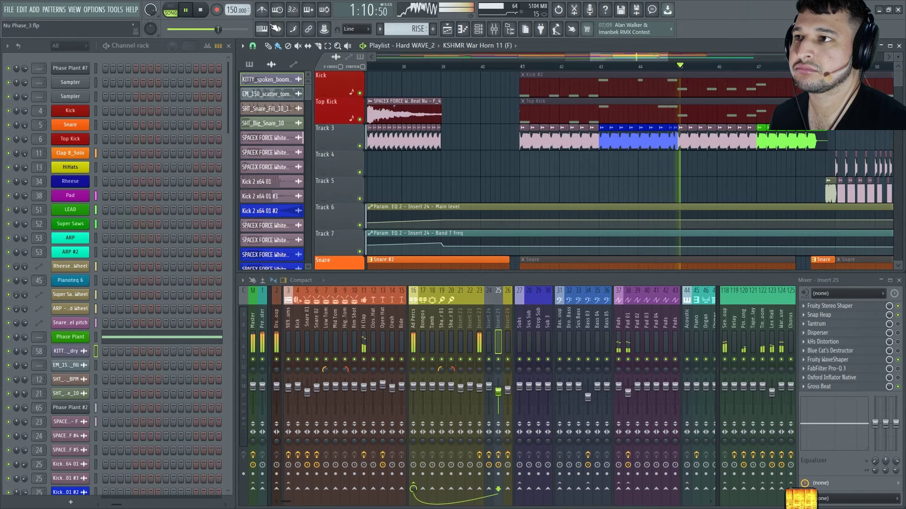
scroll(585, 163, down, 6)
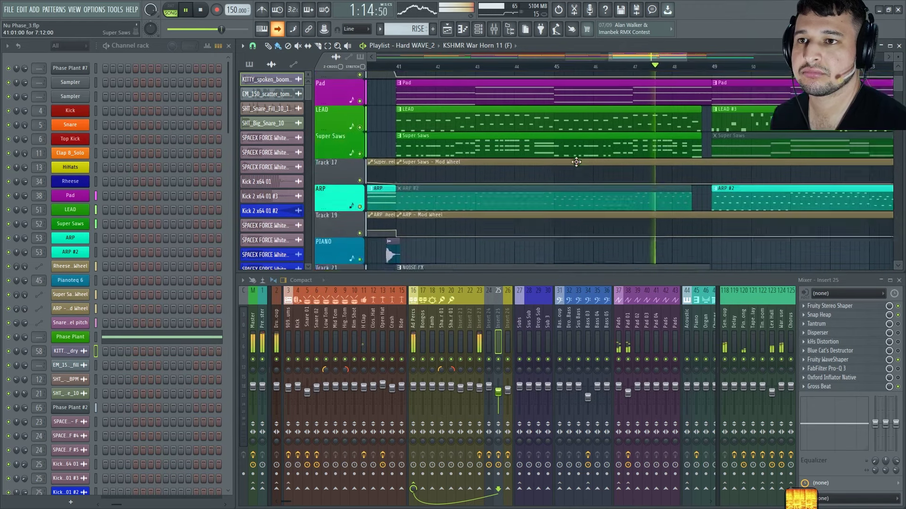
scroll(577, 163, down, 2)
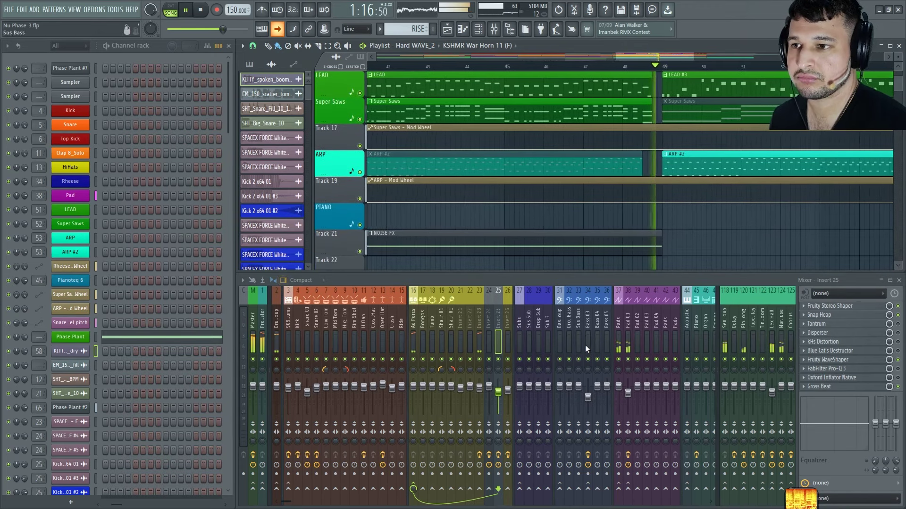
click(492, 332)
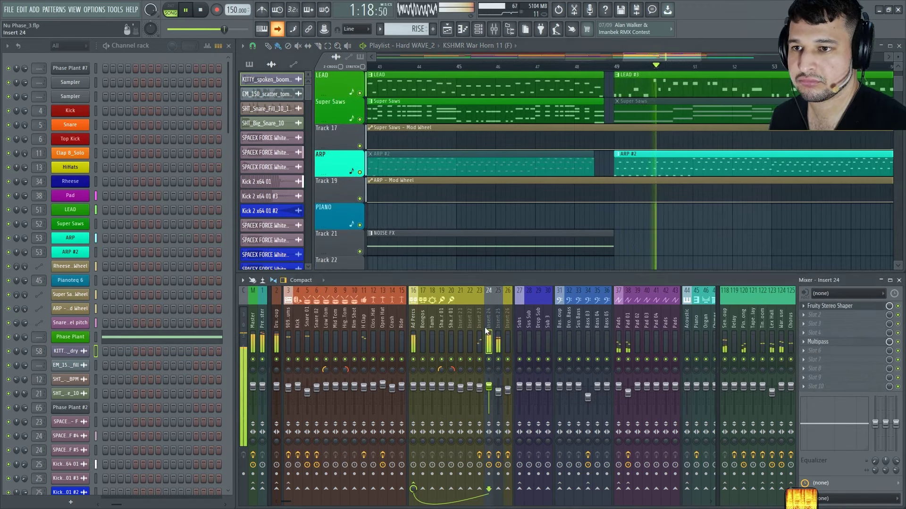
click(848, 346)
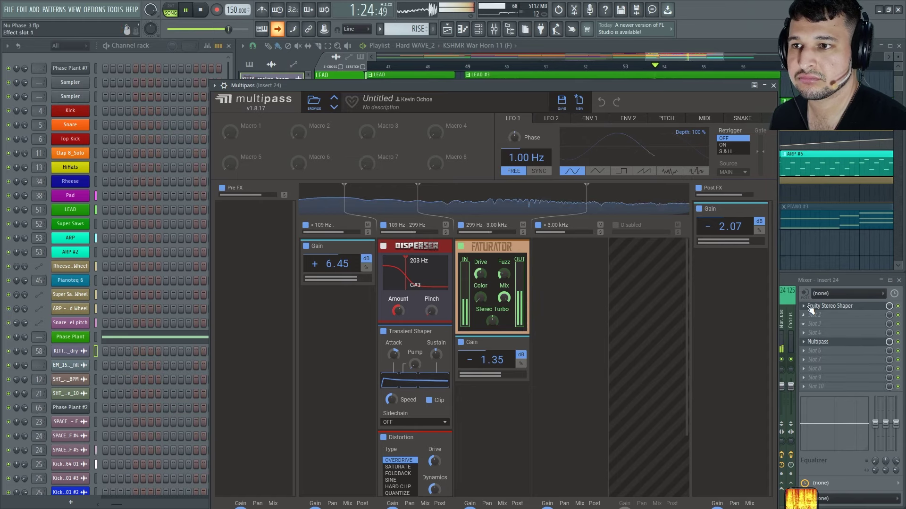
drag(564, 82, 497, 58)
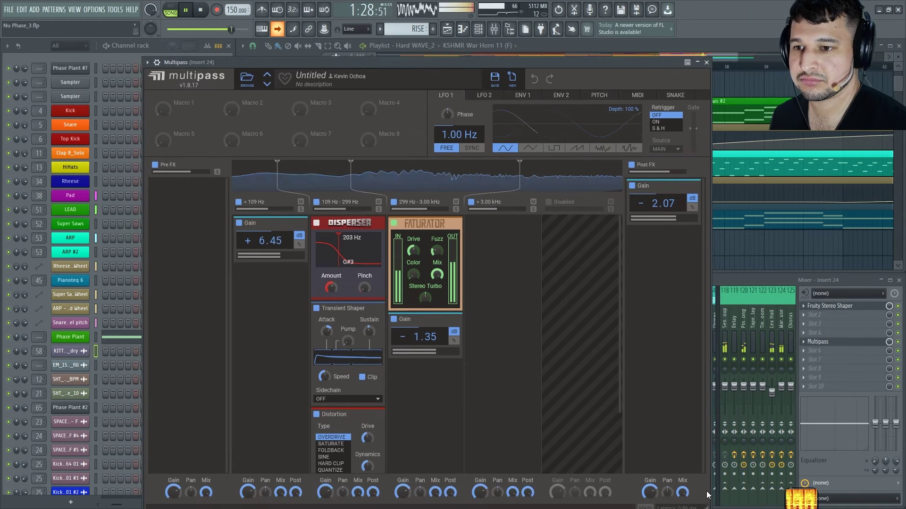
drag(706, 508, 705, 466)
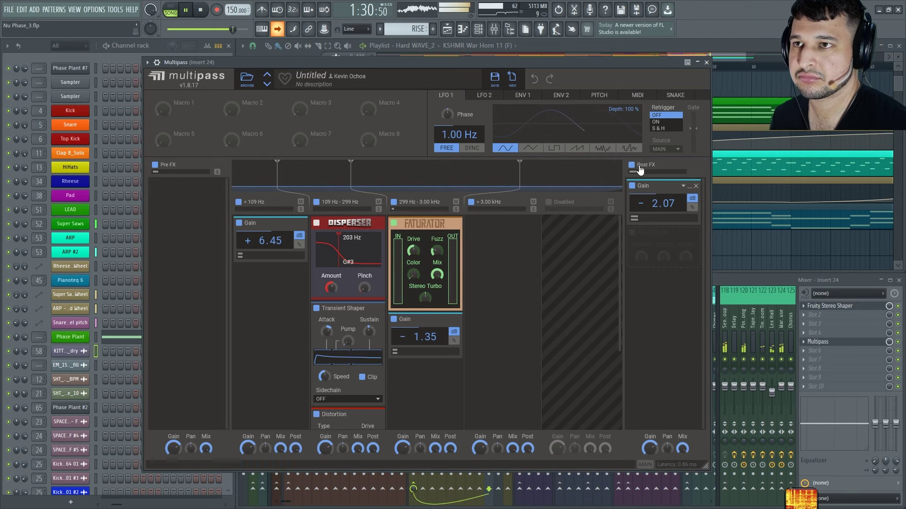
Close the Multipass window on Insert 24
click(707, 63)
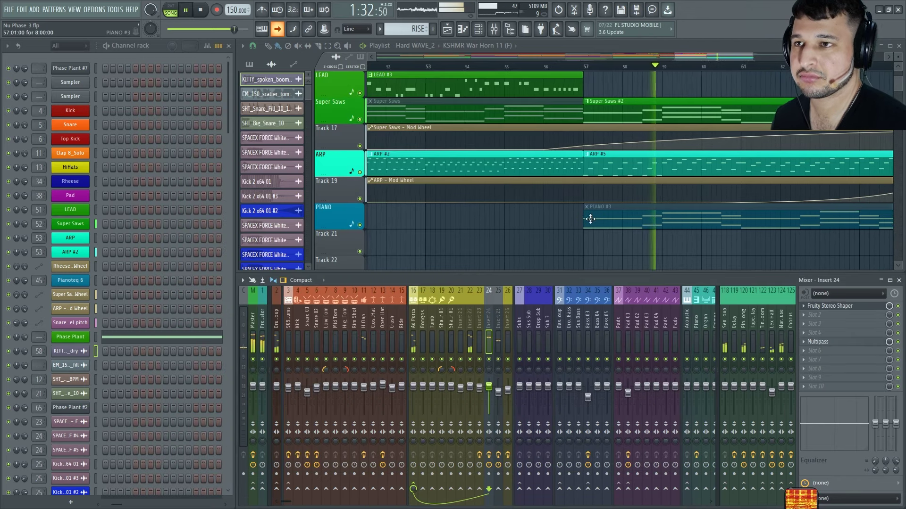
scroll(584, 236, down, 2)
scroll(583, 237, up, 4)
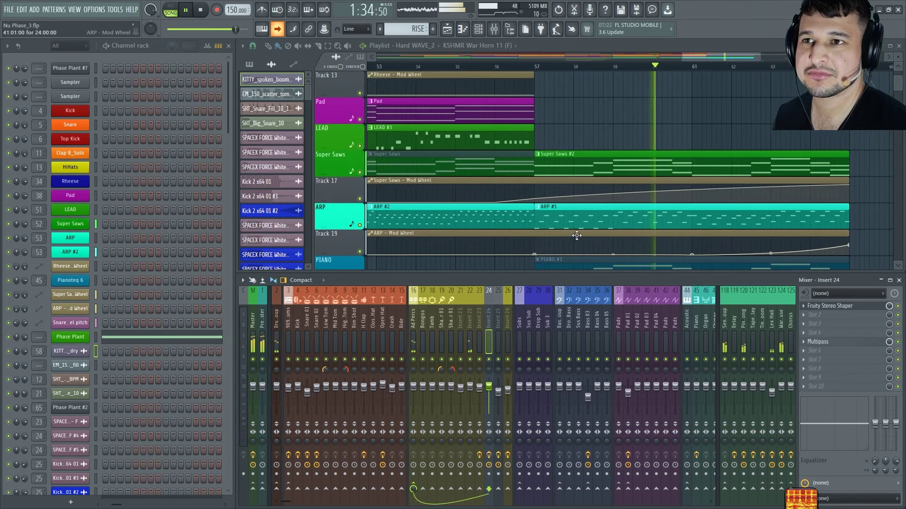
scroll(627, 226, down, 7)
scroll(655, 218, up, 7)
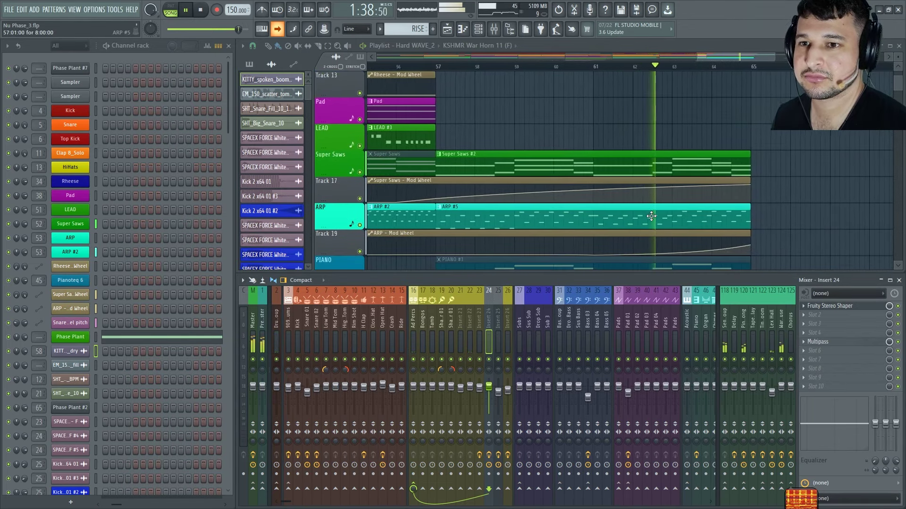
Float a small translucent Wave Candy analyser over the channel rack and stop playback
drag(802, 499, 73, 395)
drag(546, 358, 188, 383)
drag(242, 259, 213, 305)
key(space)
scroll(613, 96, down, 3)
scroll(679, 172, up, 3)
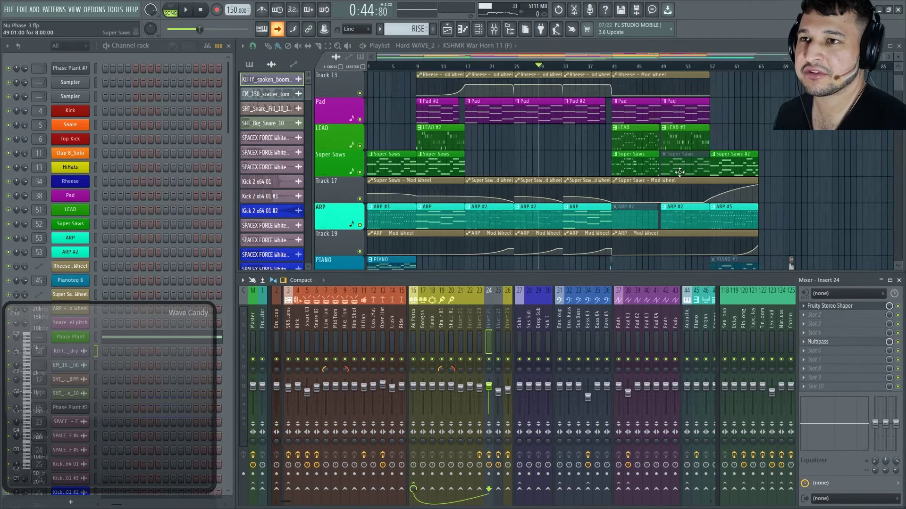
scroll(669, 183, down, 4)
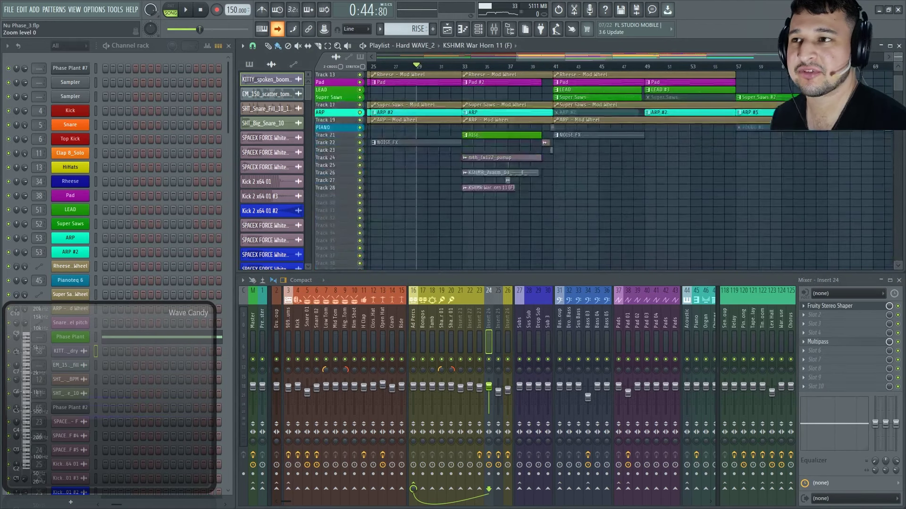
scroll(668, 182, up, 4)
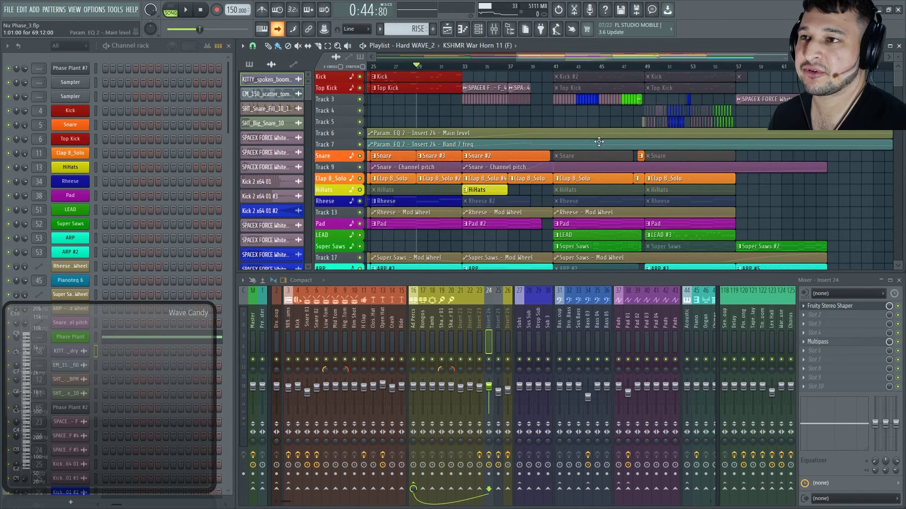
Zoom the playlist step by step into the kick passage around bars 46–51 and set the song position
drag(485, 213, 656, 71)
click(540, 70)
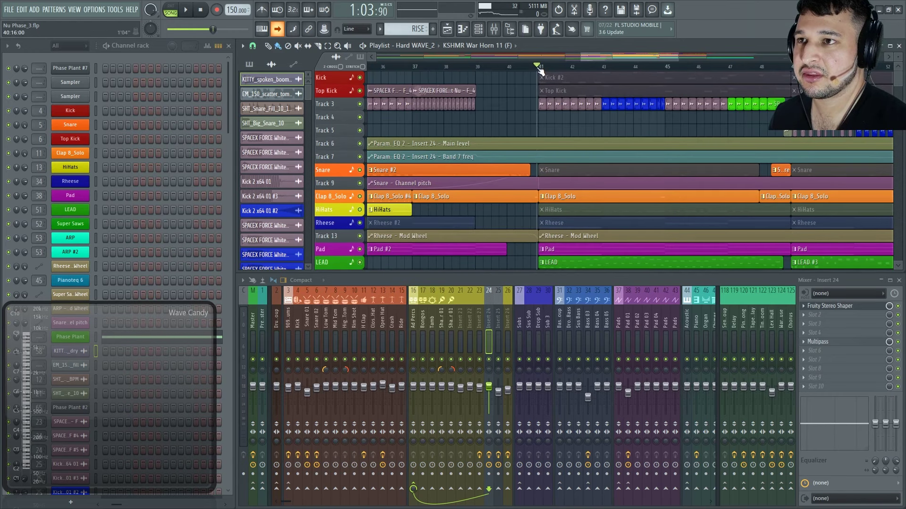
click(543, 71)
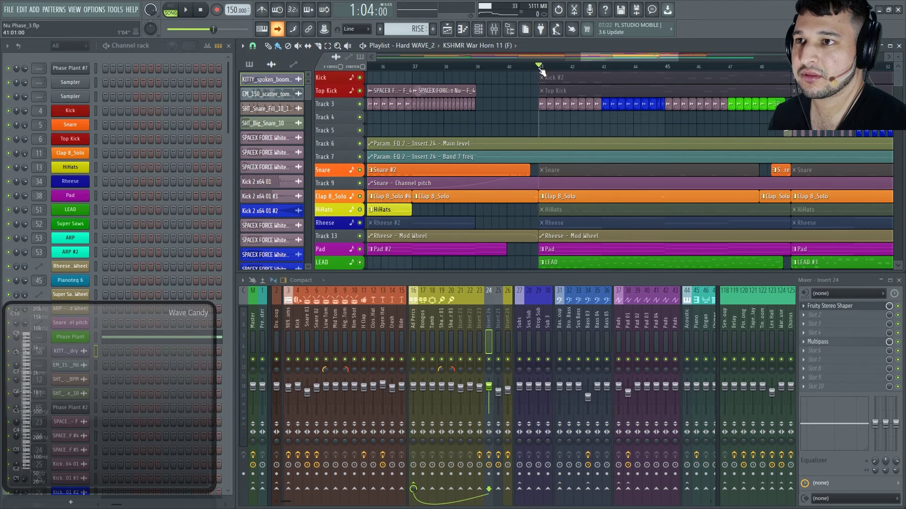
drag(505, 245, 780, 68)
scroll(700, 129, down, 6)
scroll(654, 191, up, 6)
mouse_move(654, 192)
mouse_down()
mouse_move(609, 77)
mouse_move(611, 88)
mouse_move(370, 69)
mouse_move(430, 69)
mouse_up()
drag(404, 138, 429, 134)
scroll(443, 142, right, 7)
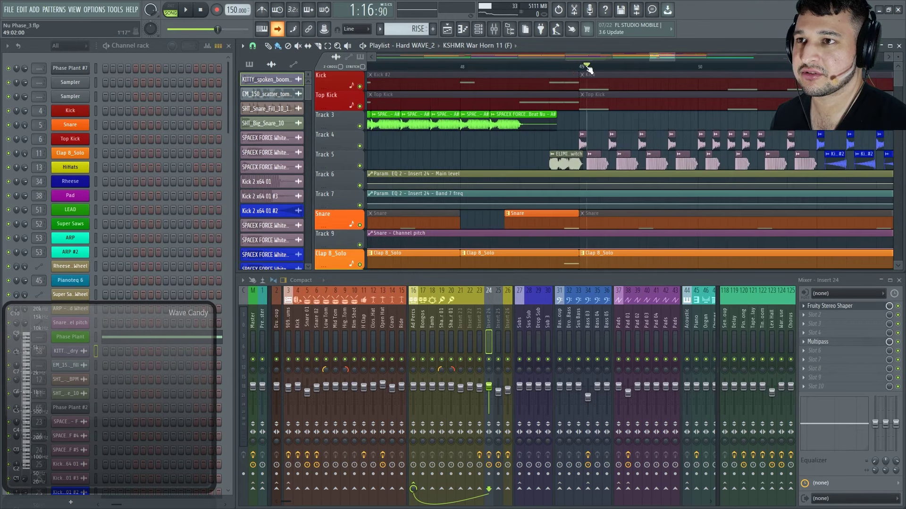
Play and stop the passage from 1:16:80 three times
key(space)
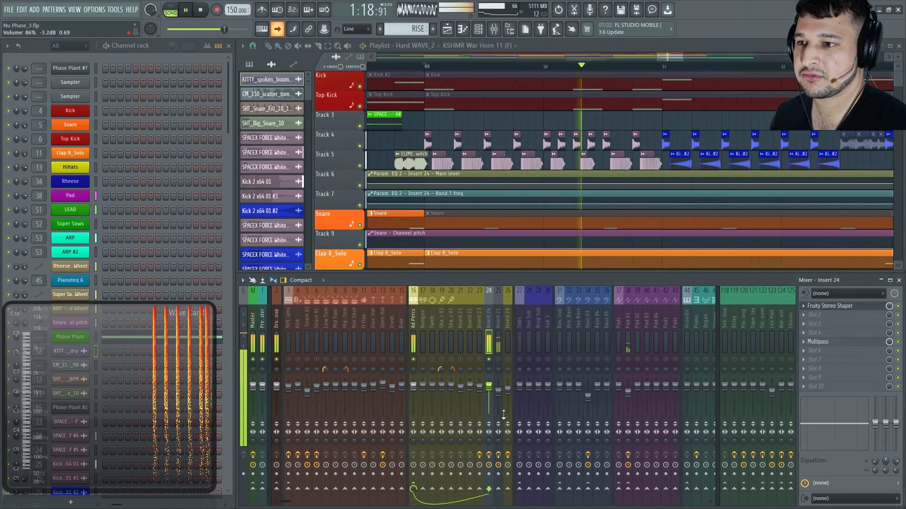
key(space)
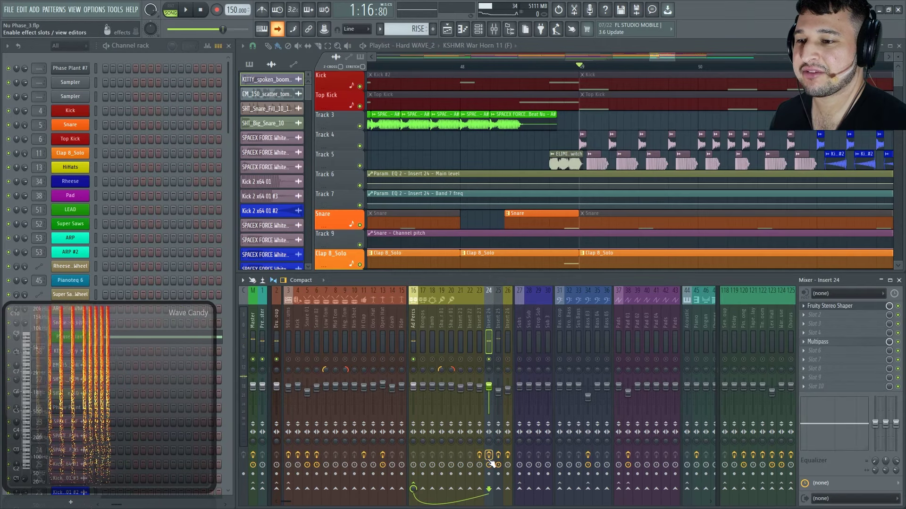
key(space)
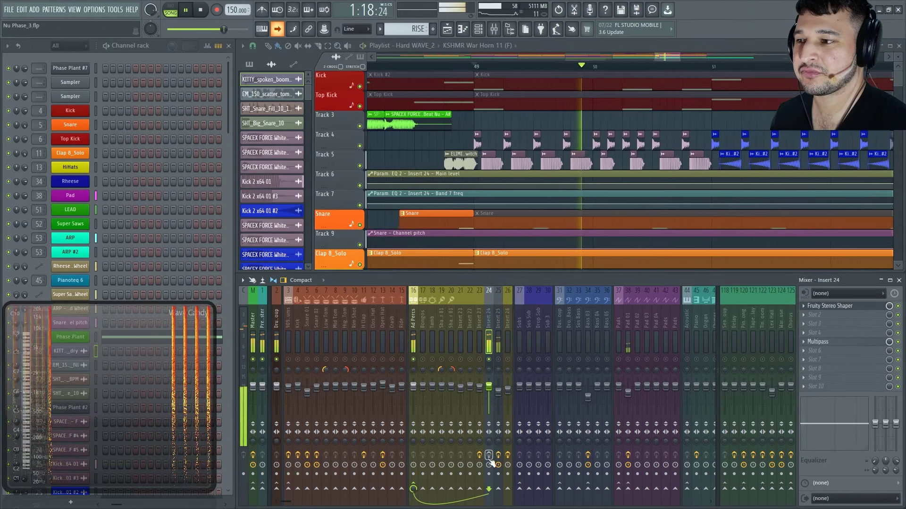
key(space)
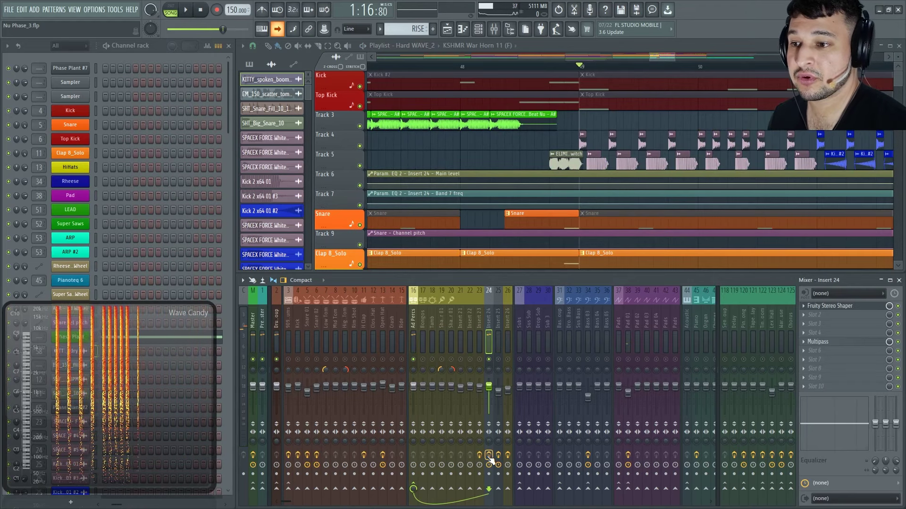
key(space)
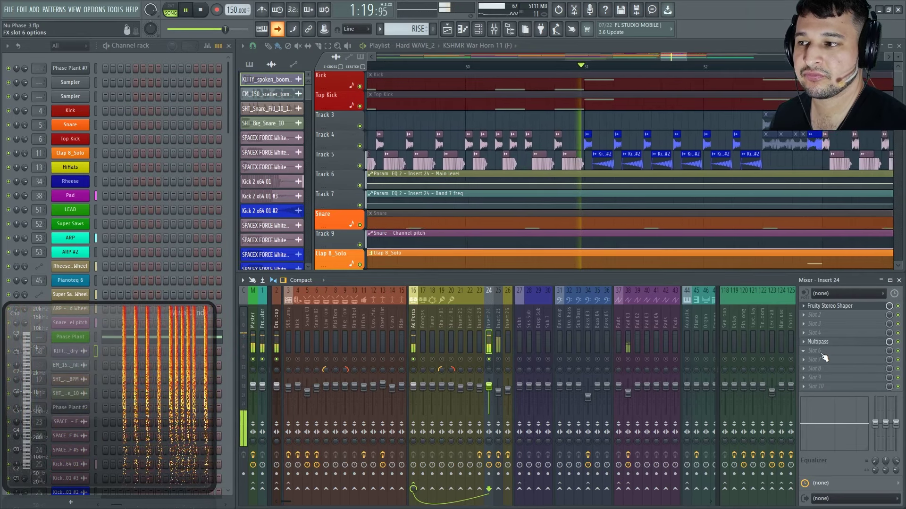
key(space)
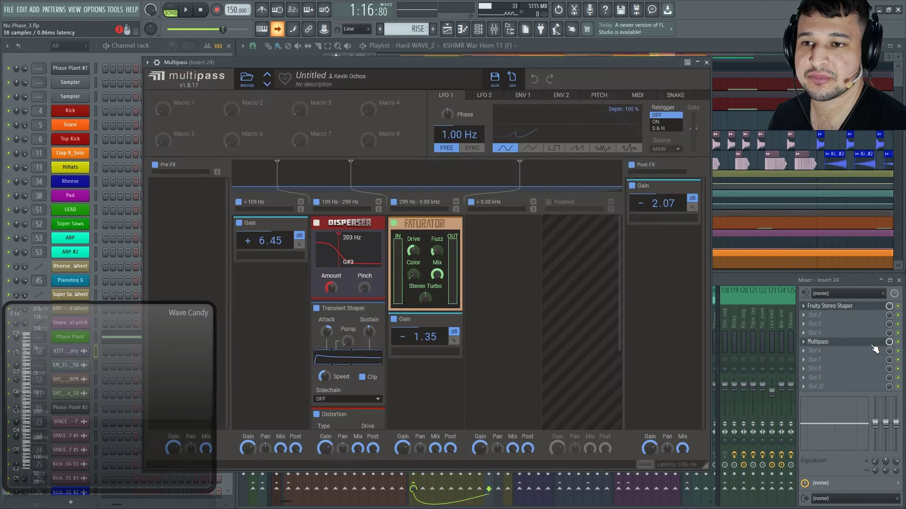
Open Multipass on Insert 24 and bypass its Distortion, Transient Shaper and Faturator modules
click(821, 342)
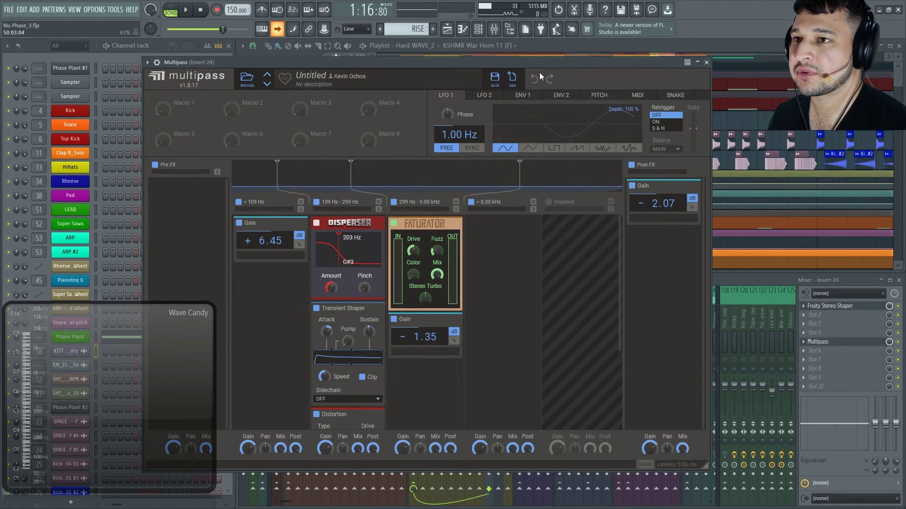
scroll(443, 385, down, 2)
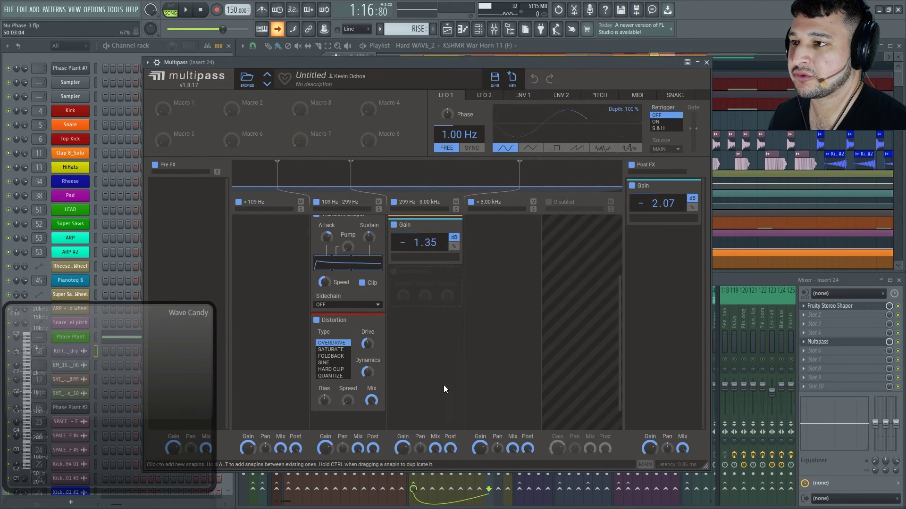
click(317, 321)
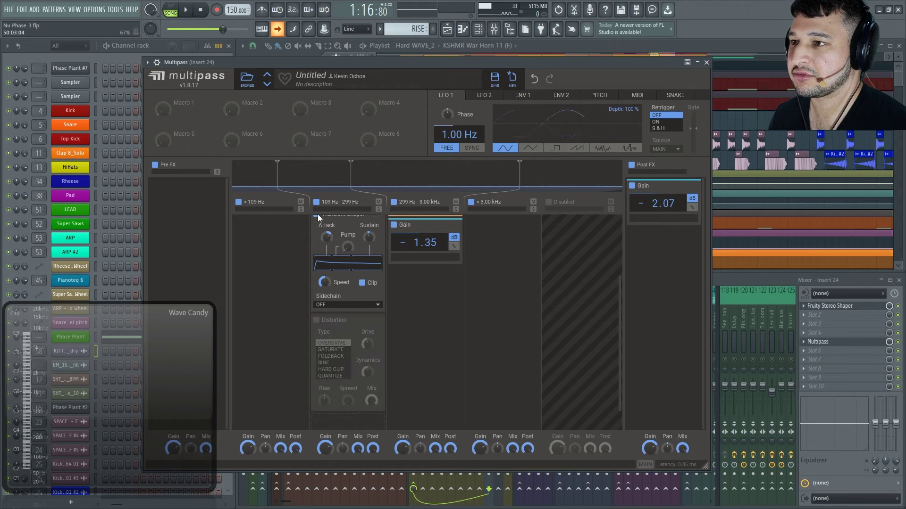
scroll(476, 298, up, 2)
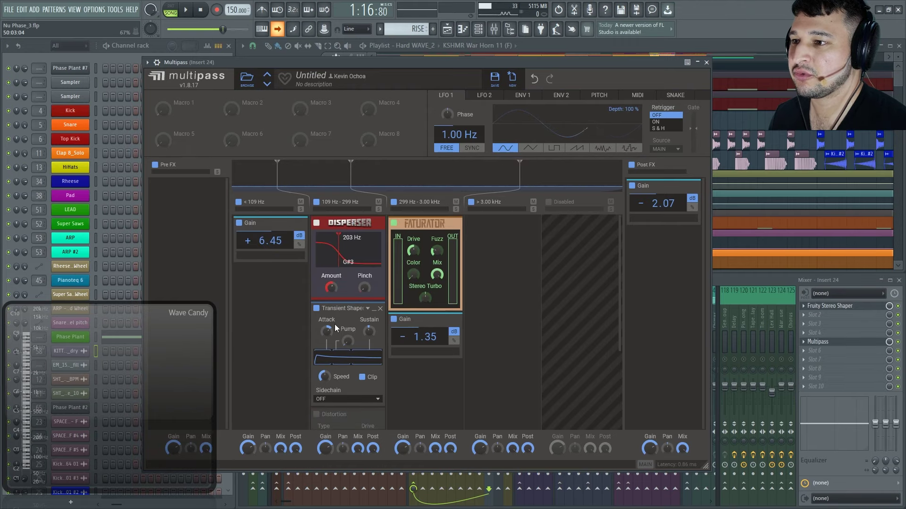
click(316, 308)
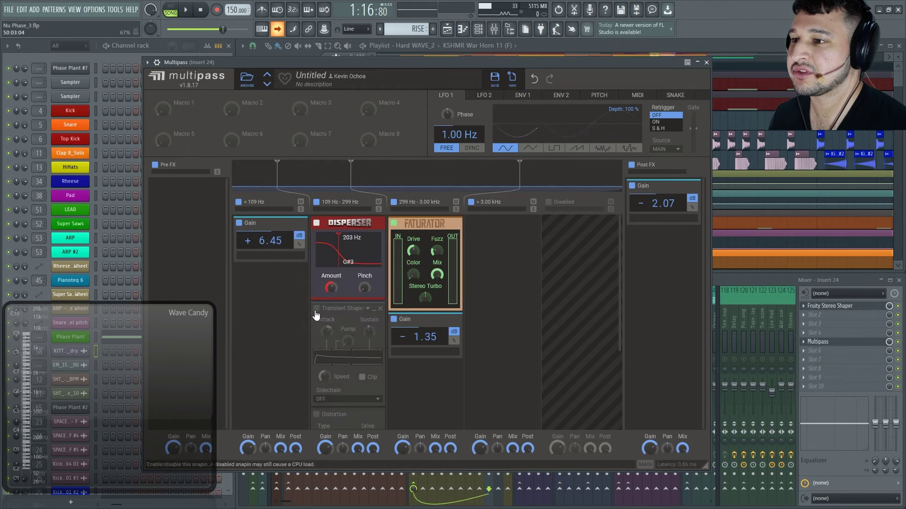
click(393, 223)
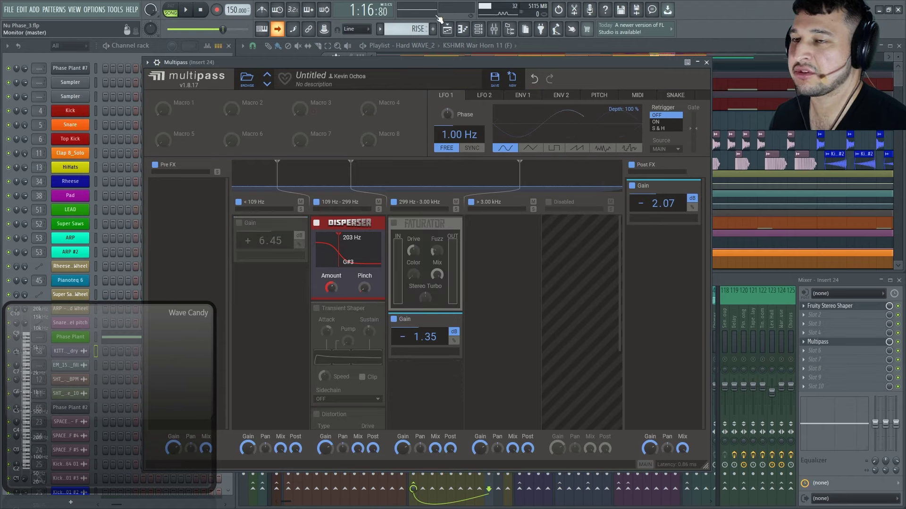
Re-enable the low-band Gain and A/B the 109–299 Hz band during playback
key(space)
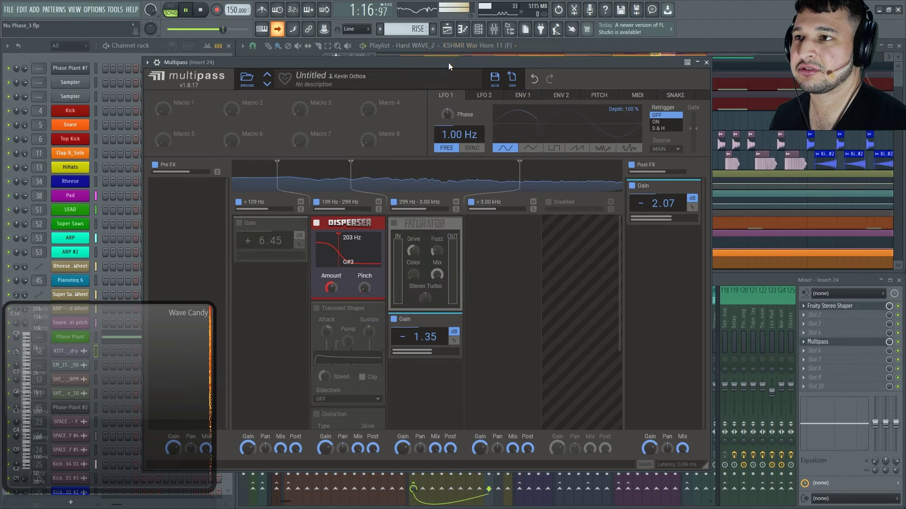
click(238, 226)
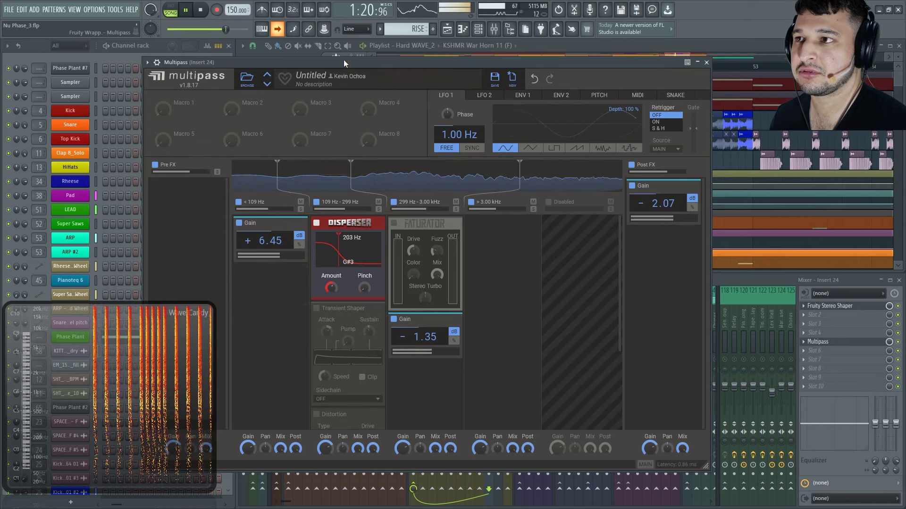
key(space)
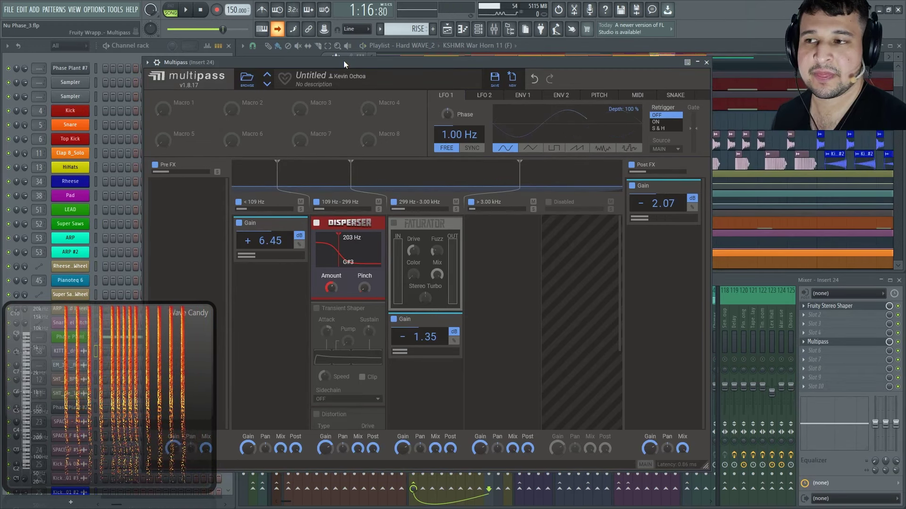
click(316, 202)
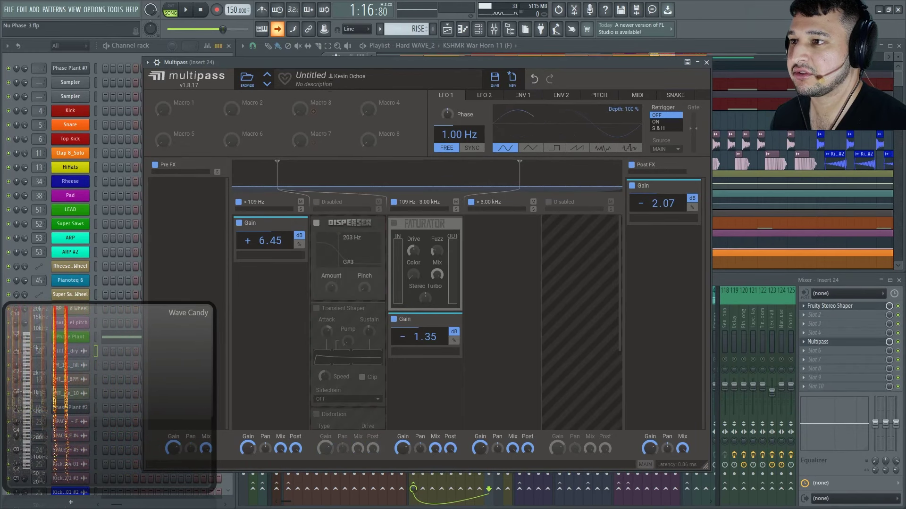
key(space)
click(316, 203)
Toggle the Disperser off and on repeatedly to compare, leaving it on, then stop
click(317, 225)
click(317, 225)
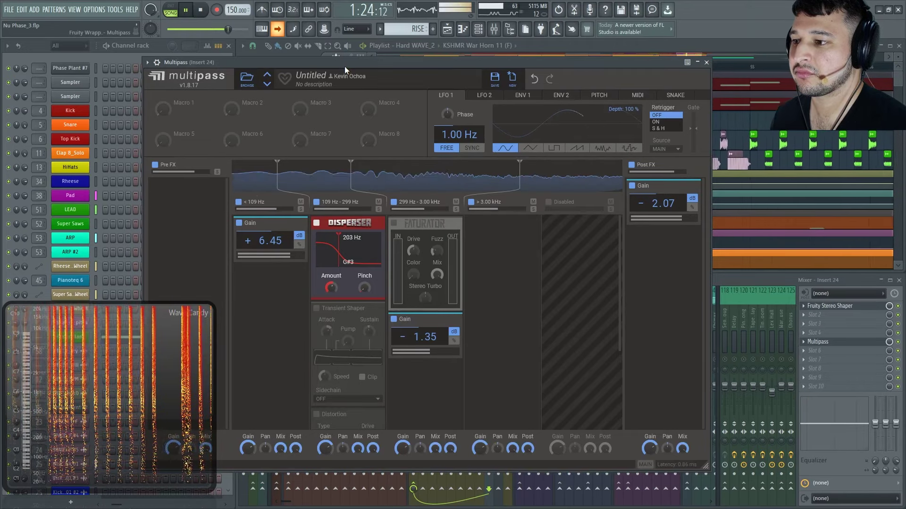
click(317, 225)
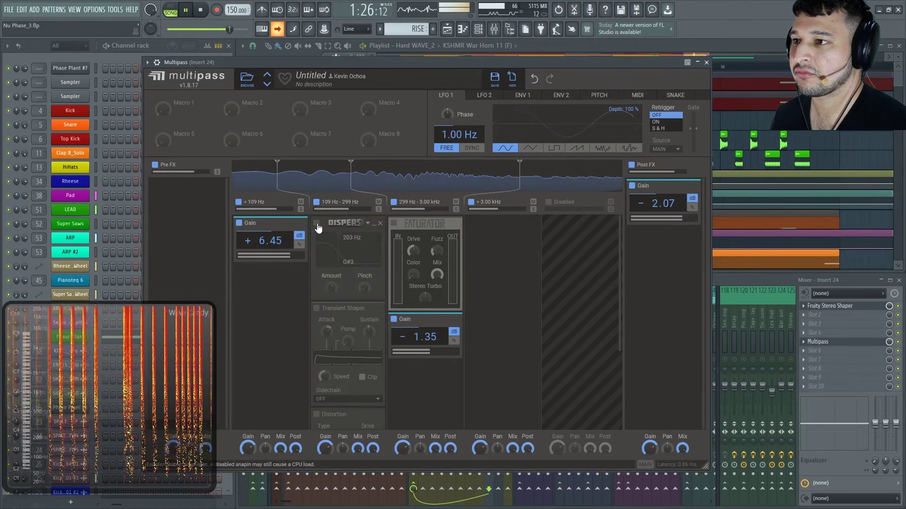
click(317, 224)
click(317, 224)
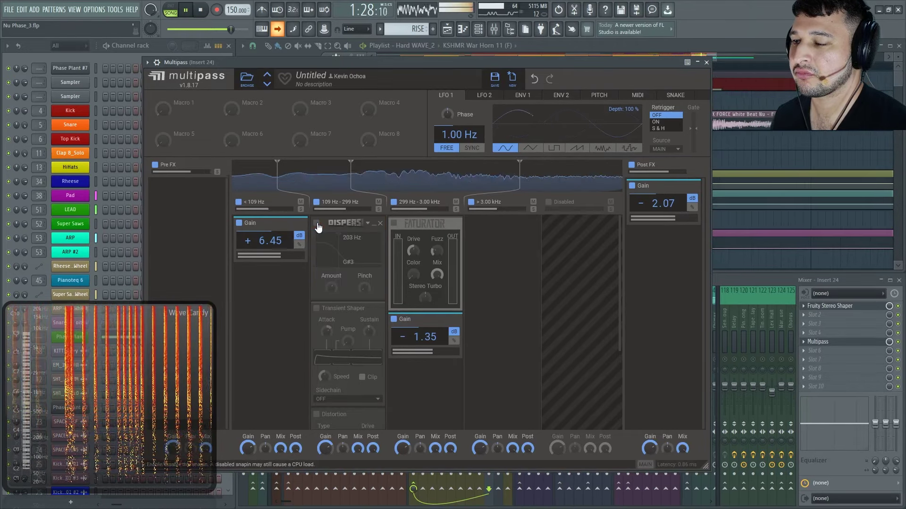
click(317, 225)
key(space)
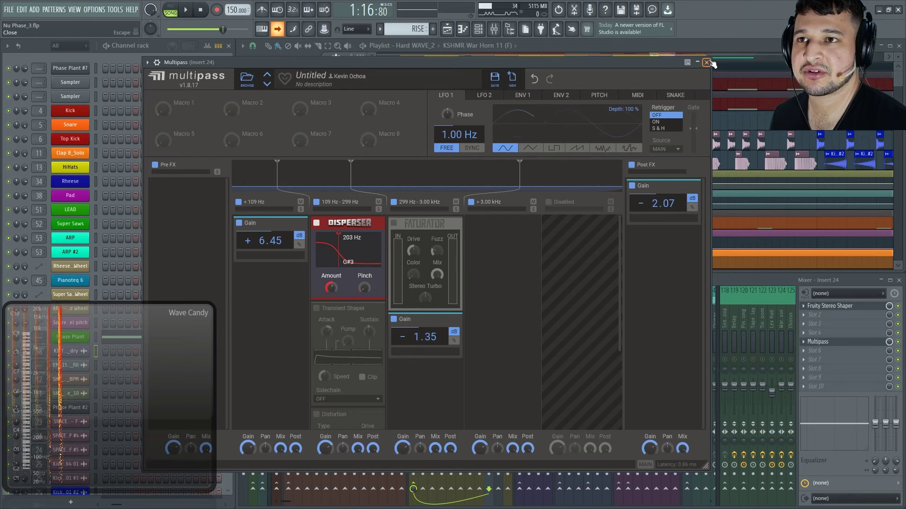
Close Multipass and search the plugin picker for 'disp'
click(885, 341)
key(F8)
text(dispwe)
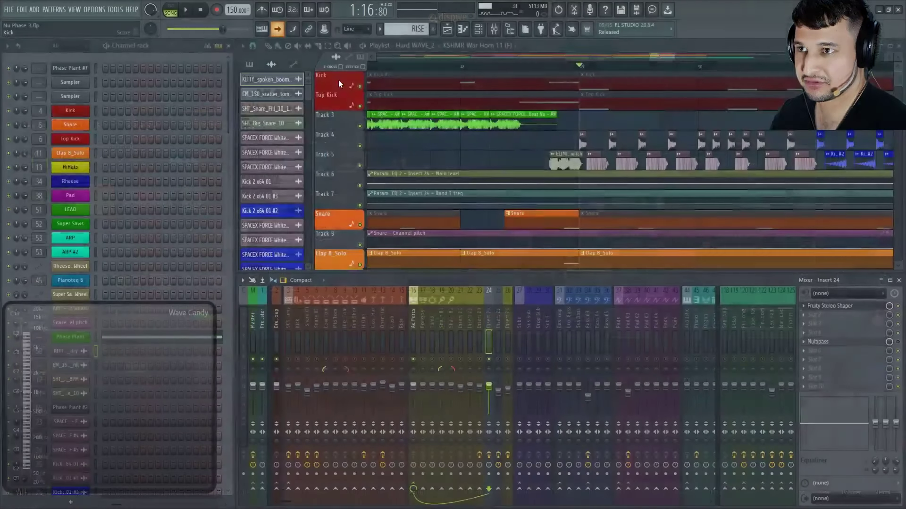
Close the plugin picker, solo Track 5, select the Kick 2 x64 01 insert, and play the kick
key(Escape)
right_click(361, 166)
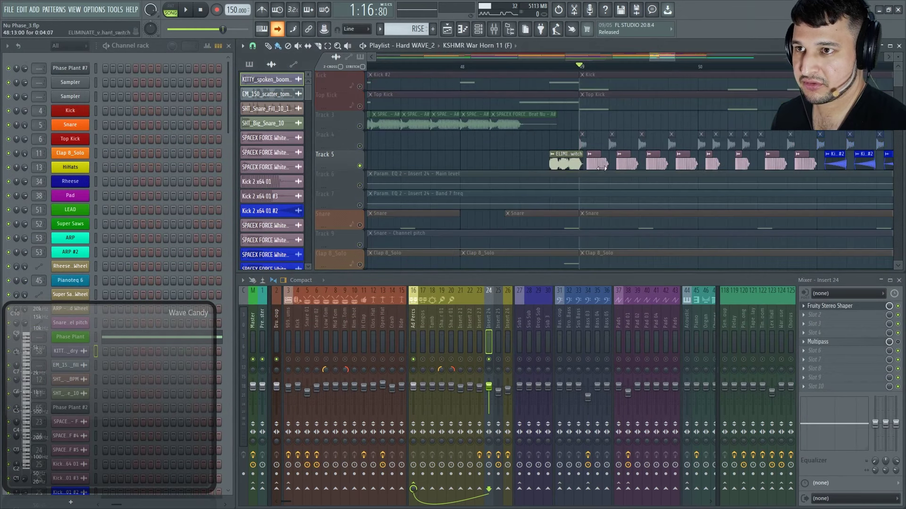
double_click(596, 162)
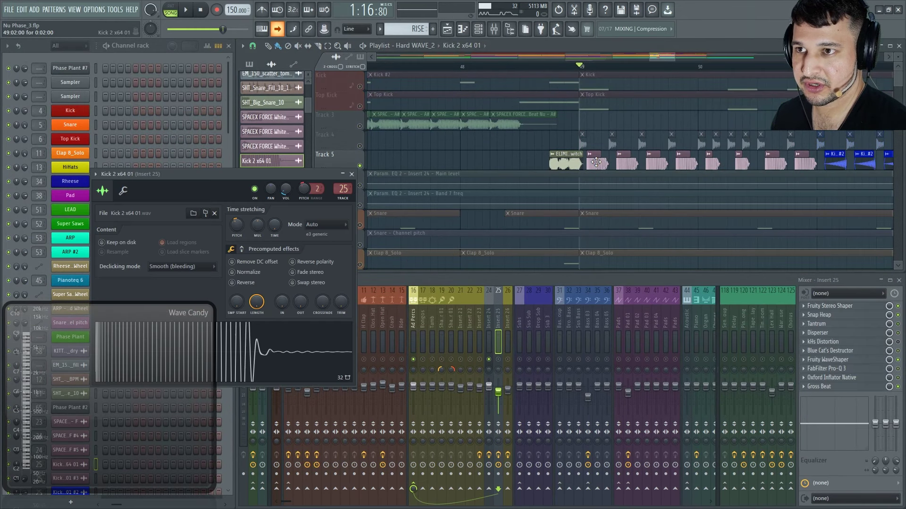
click(343, 175)
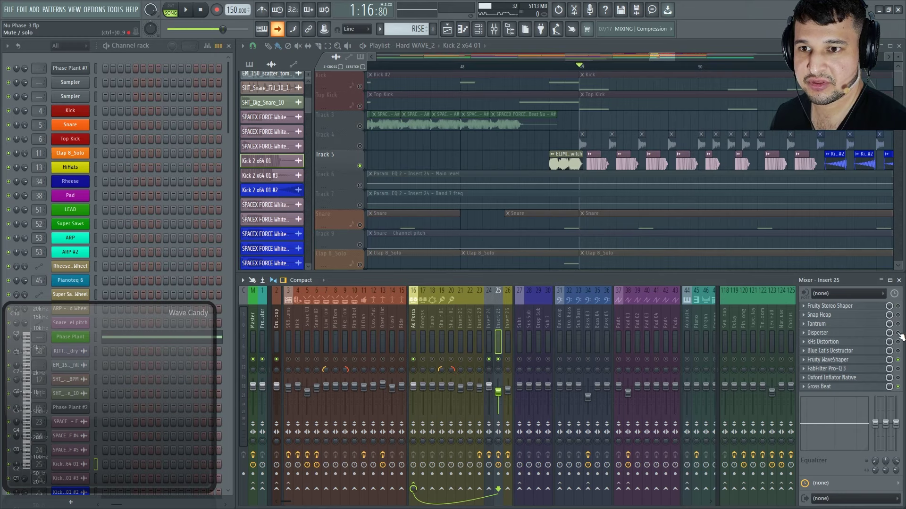
key(space)
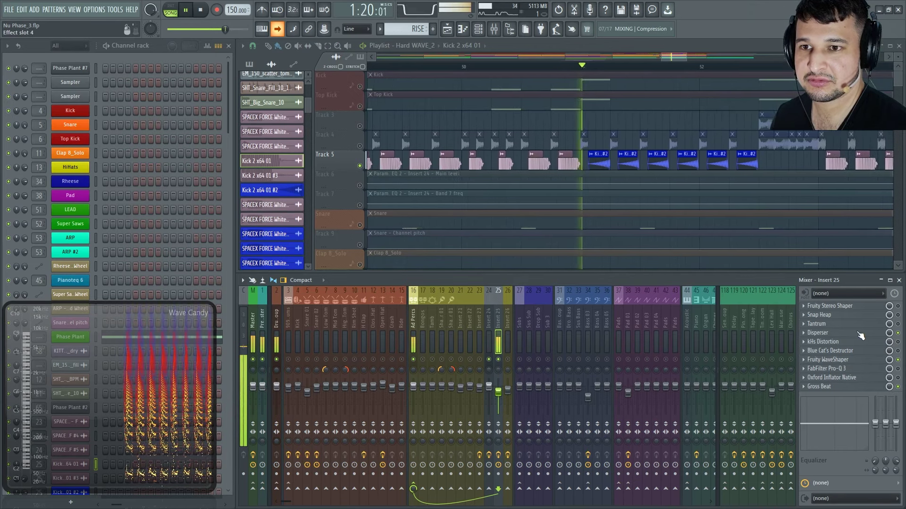
key(space)
key(space)
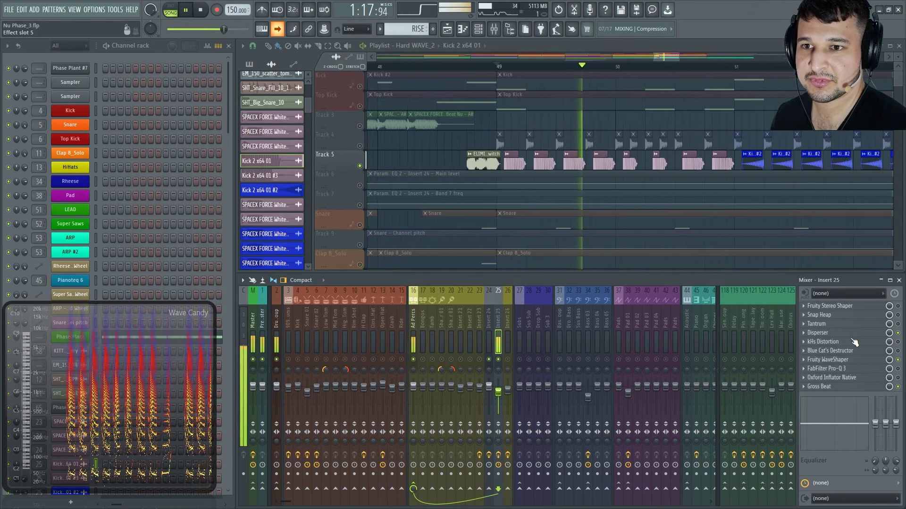
Open the kick's Disperser on Insert 25 and set Pinch to 2.43 while playing
click(847, 333)
key(space)
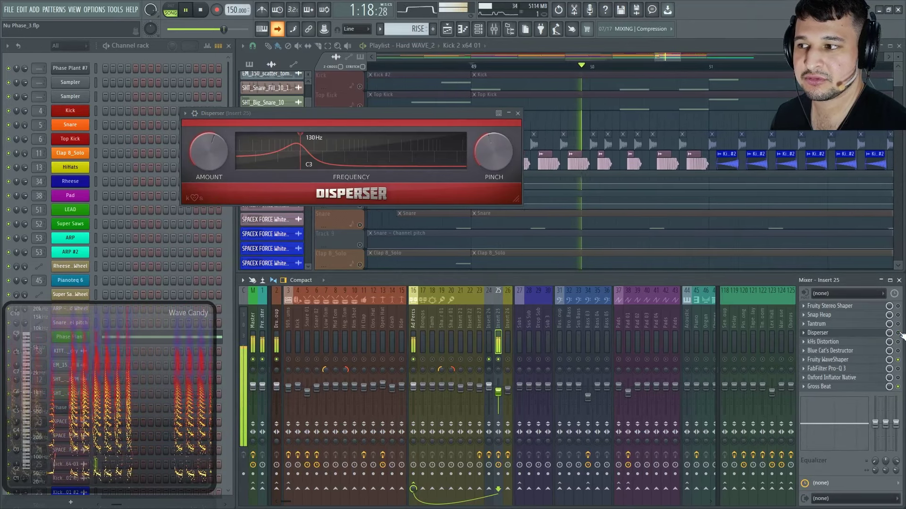
key(space)
key(space)
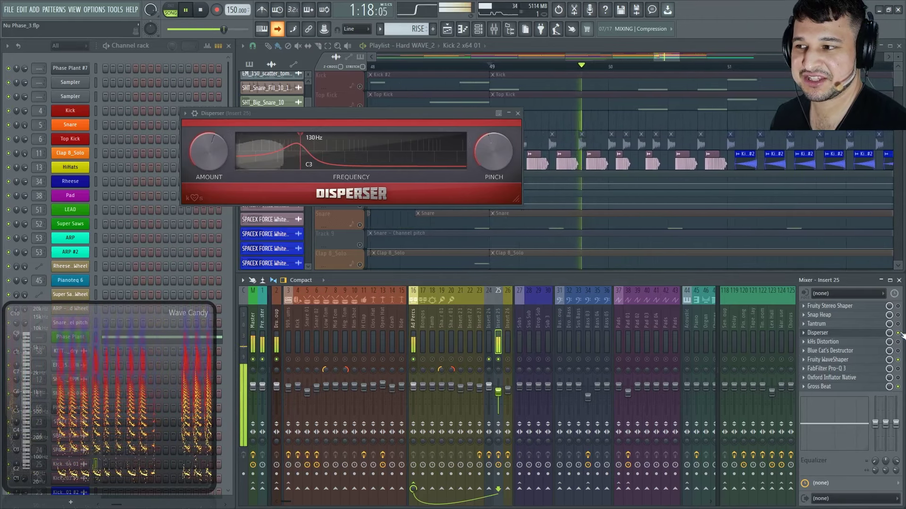
key(space)
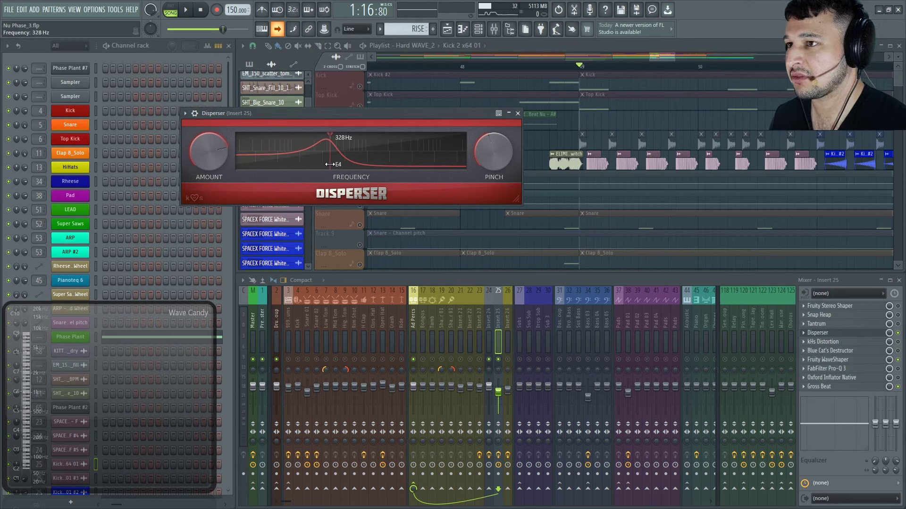
key(space)
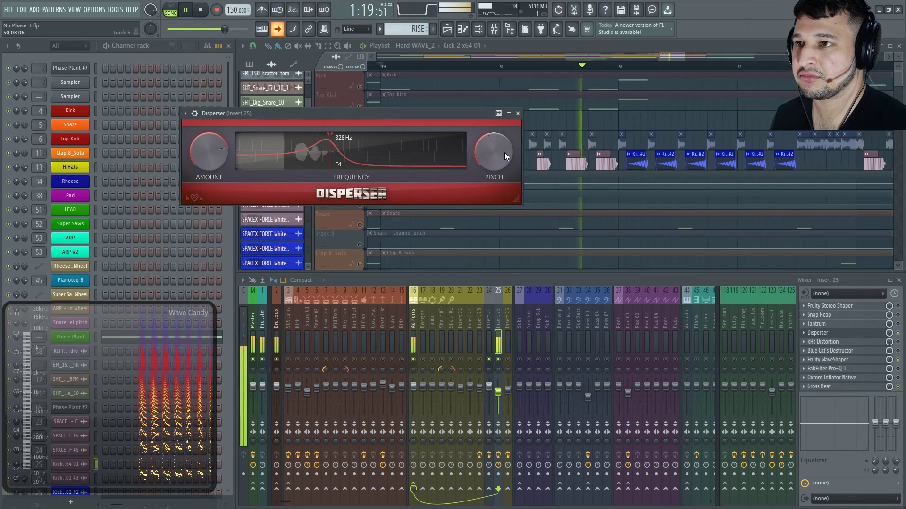
drag(501, 151, 499, 151)
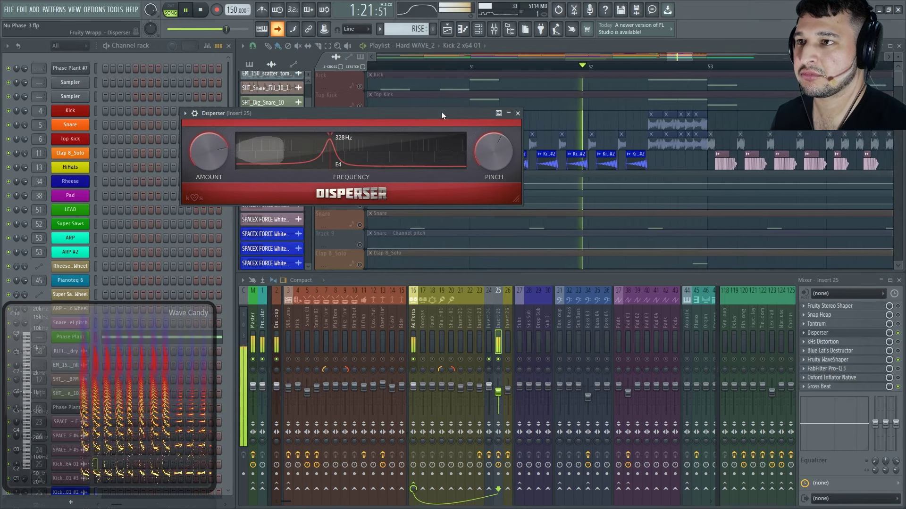
key(space)
Select the Track 5 kick clips at bars 49–51 and zoom in on them
click(580, 66)
key(space)
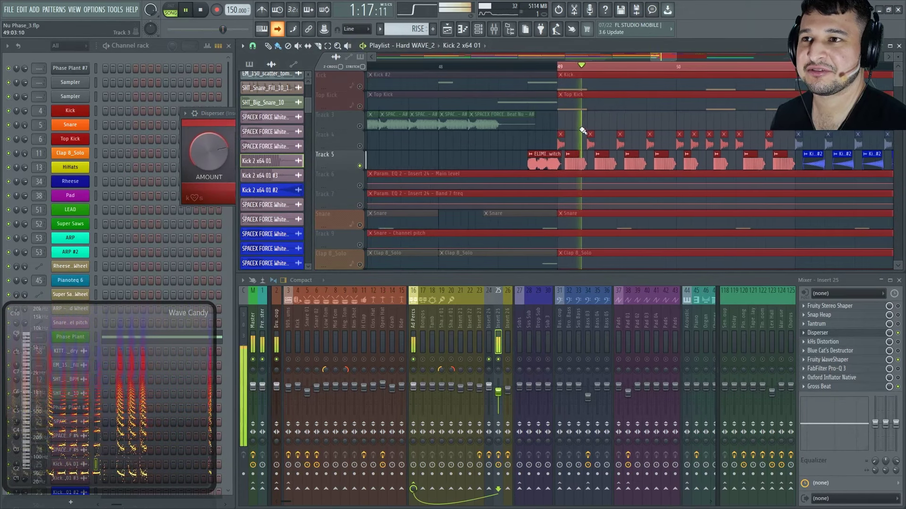
key(space)
drag(754, 161, 533, 162)
drag(520, 132, 641, 171)
Play from bar 49 and vary the Disperser Amount from 4 up to 18
scroll(534, 183, down, 2)
key(space)
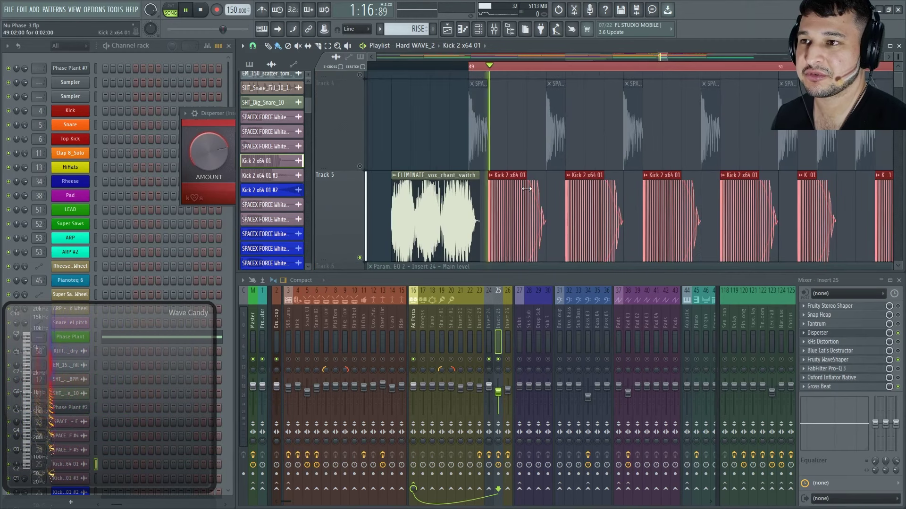
click(208, 116)
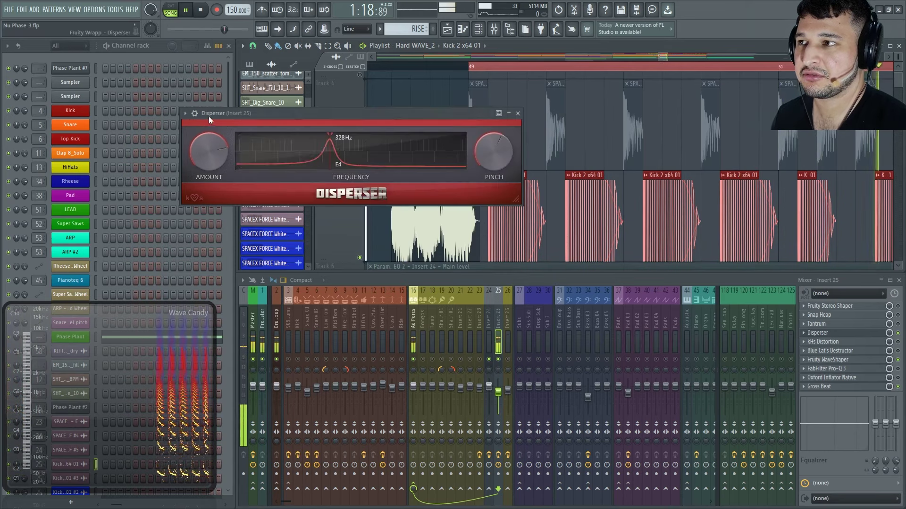
key(space)
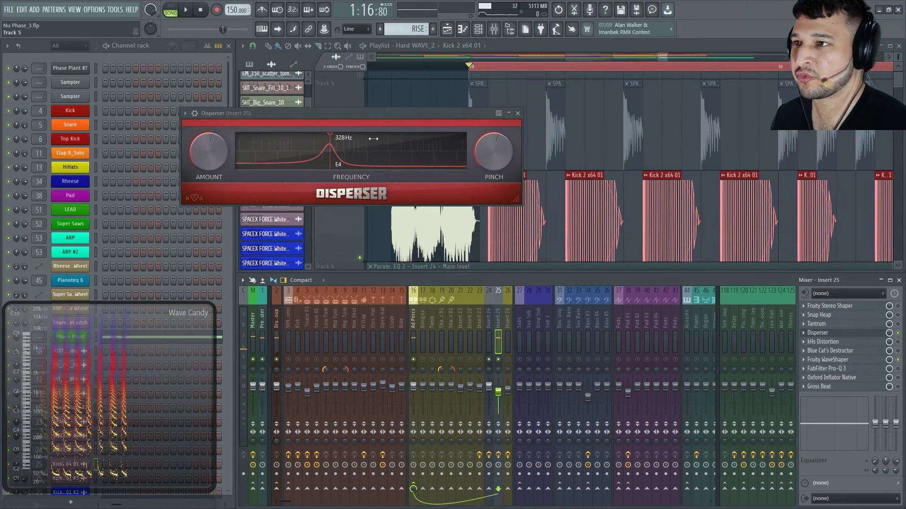
key(space)
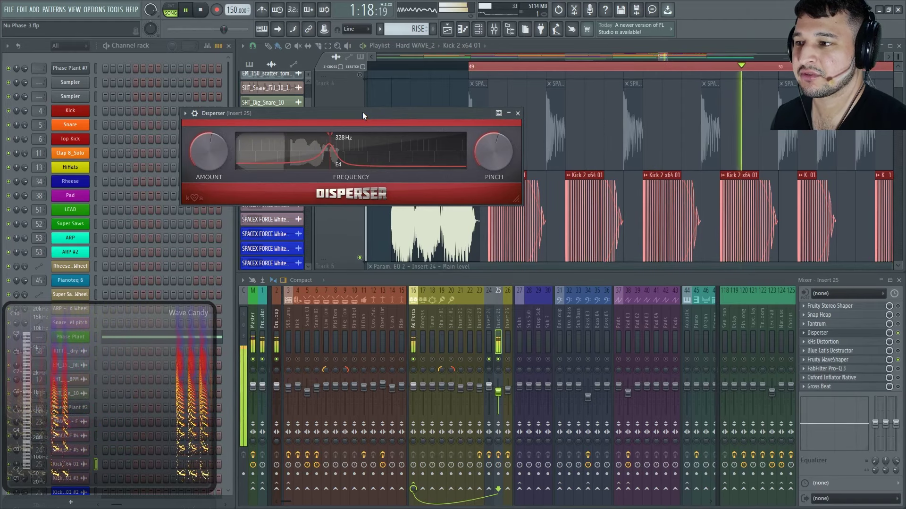
drag(208, 151, 209, 189)
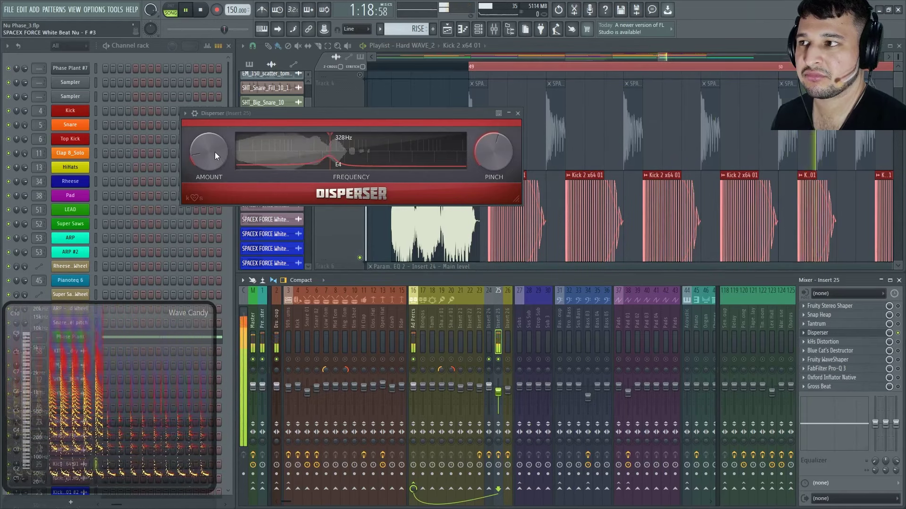
drag(214, 153, 214, 134)
Lower Pinch to 0.51, sweep the Disperser frequency up and down, then stop
drag(494, 151, 493, 172)
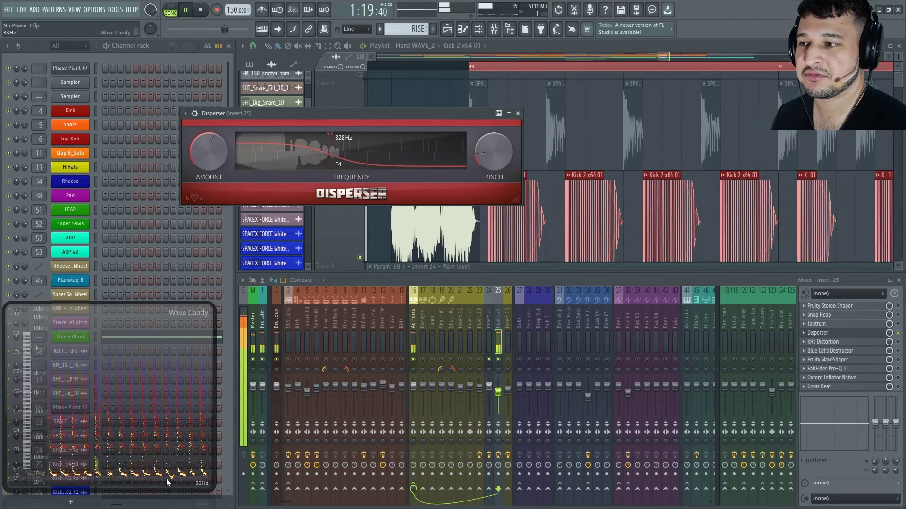
drag(330, 134, 382, 133)
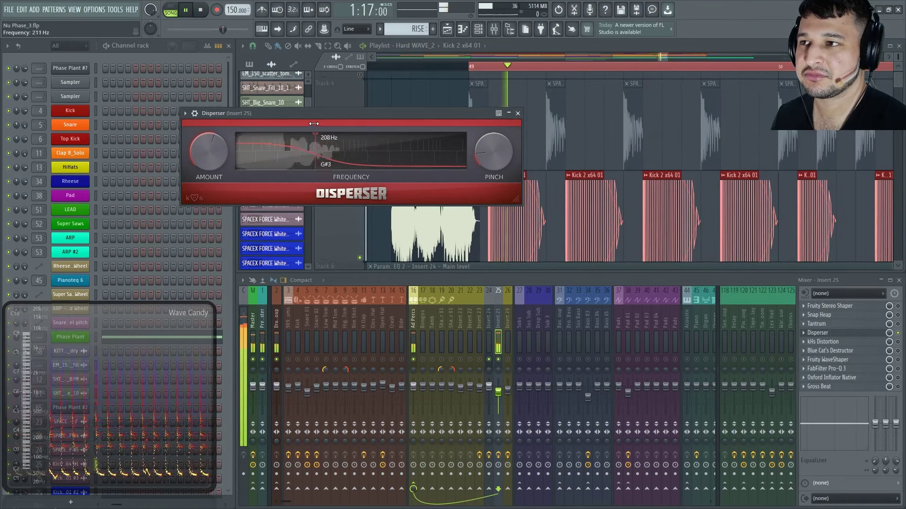
mouse_move(313, 124)
mouse_down()
mouse_move(202, 90)
mouse_move(384, 113)
mouse_up()
key(space)
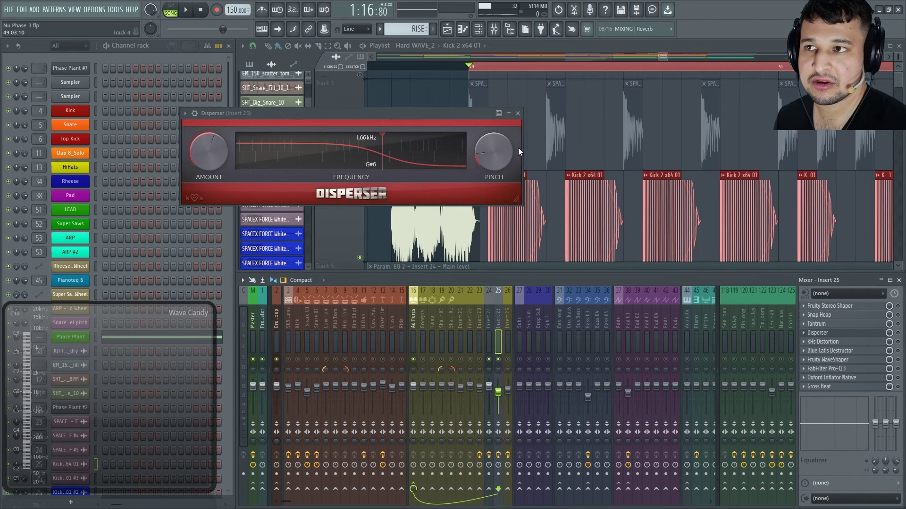
Close the Disperser, open insert 25's Snap Heap, and listen to the kick
click(517, 115)
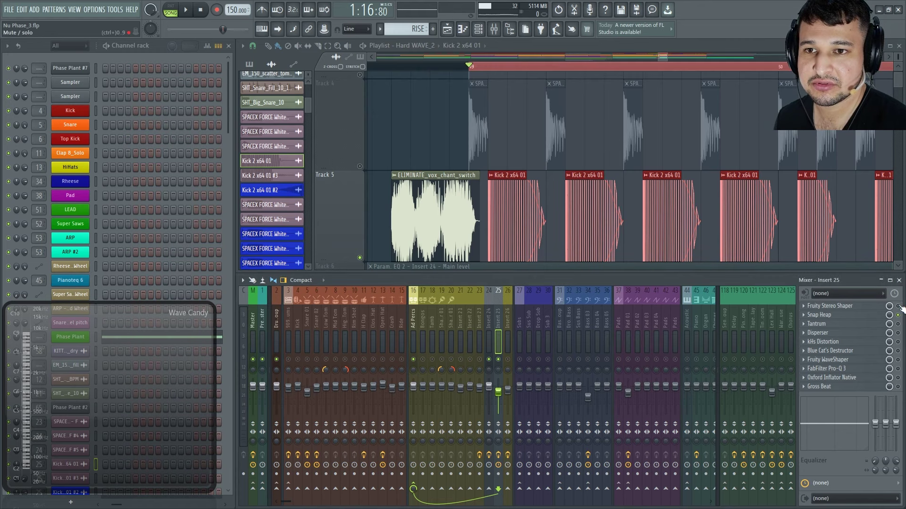
click(864, 315)
drag(398, 176, 369, 37)
scroll(395, 272, down, 2)
scroll(383, 280, up, 1)
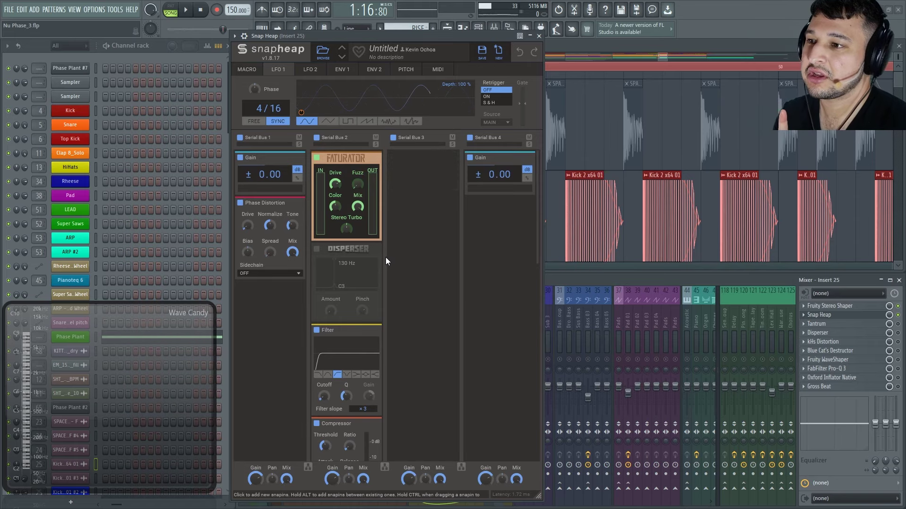
key(space)
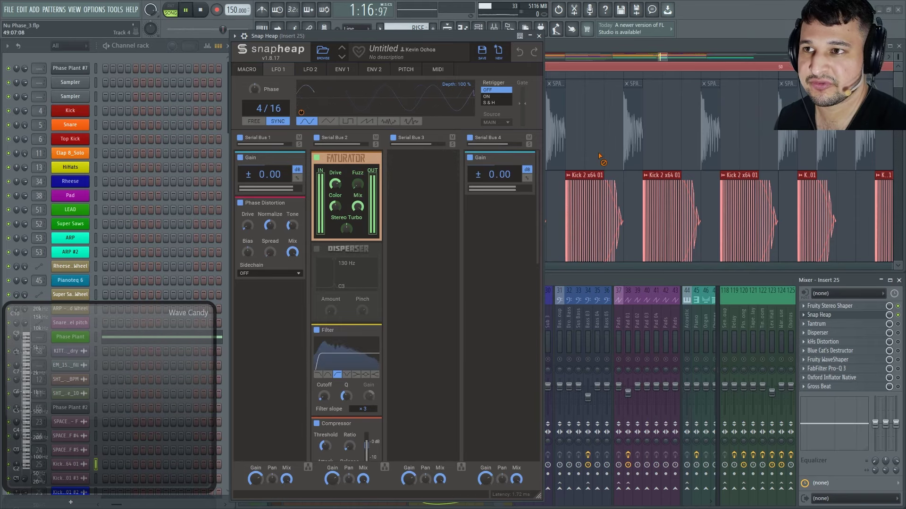
click(634, 189)
key(space)
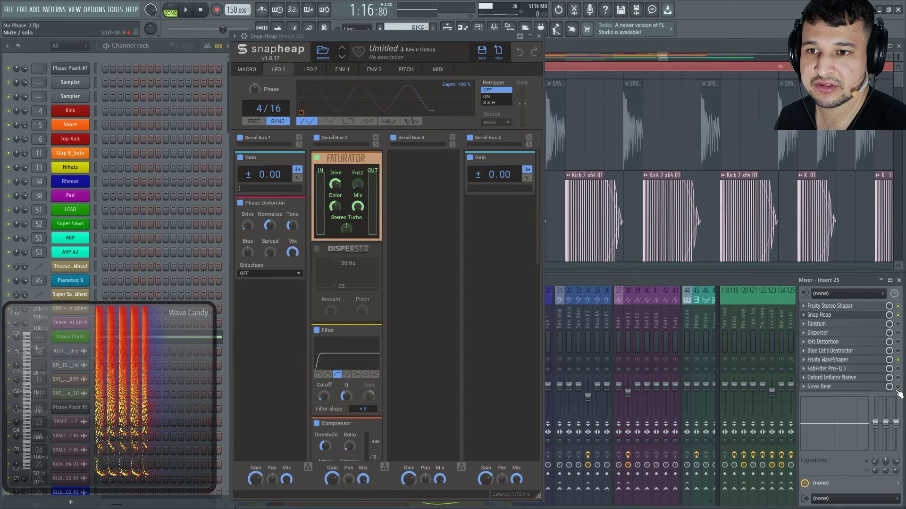
Open insert 25's Gross Beat and audition the full kick chain
click(821, 387)
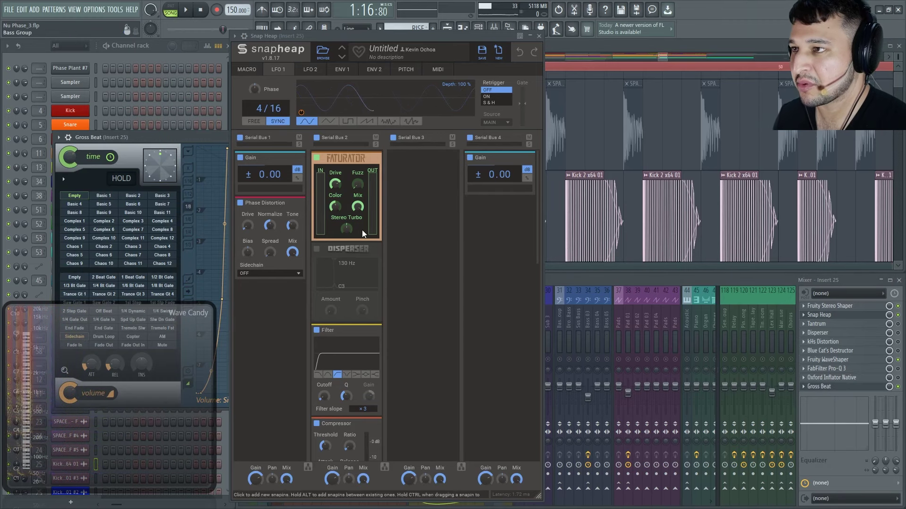
key(space)
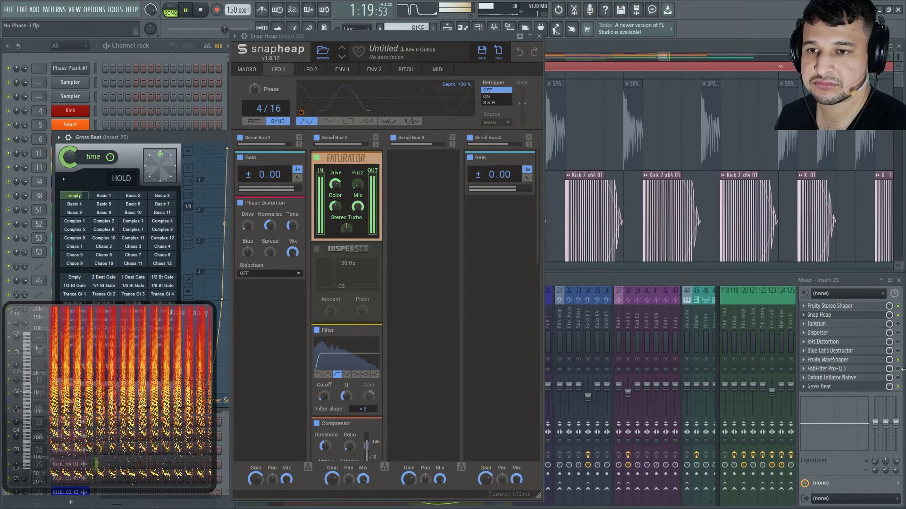
key(space)
key(space)
key(space)
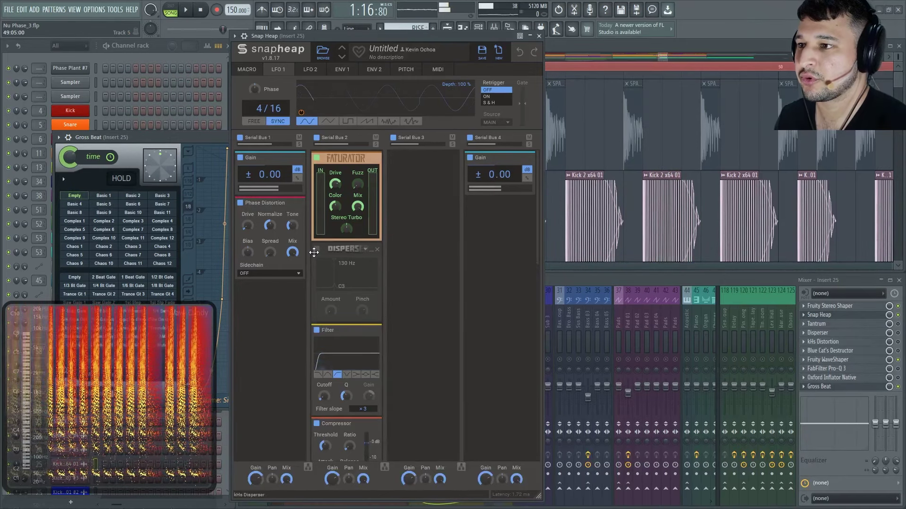
Enable Snap Heap's Disperser module, tune it to about 166 Hz (E3), and listen
click(317, 250)
key(space)
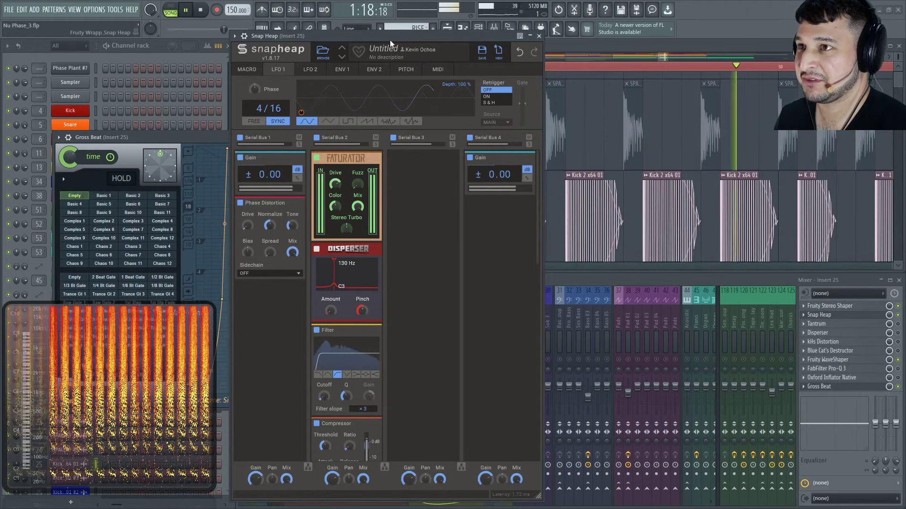
key(space)
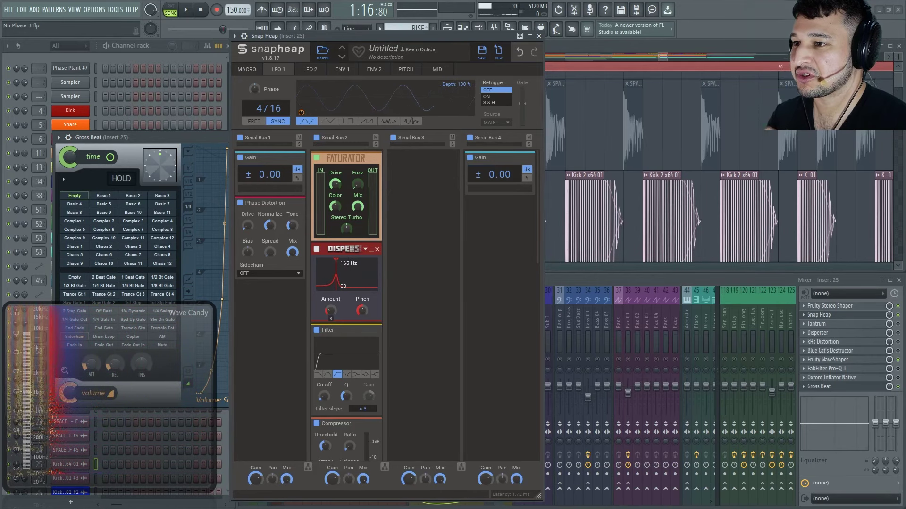
key(space)
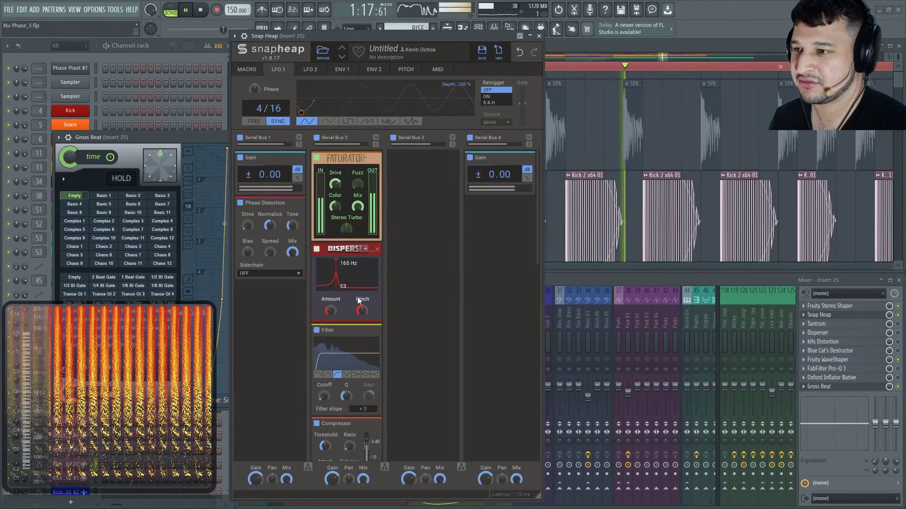
mouse_move(330, 313)
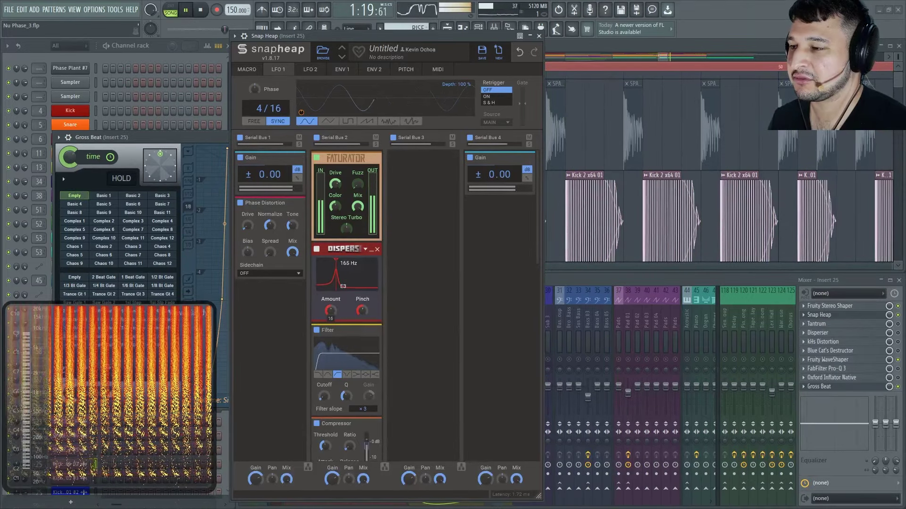
Close the Snap Heap and Gross Beat plugin windows
click(538, 36)
key(space)
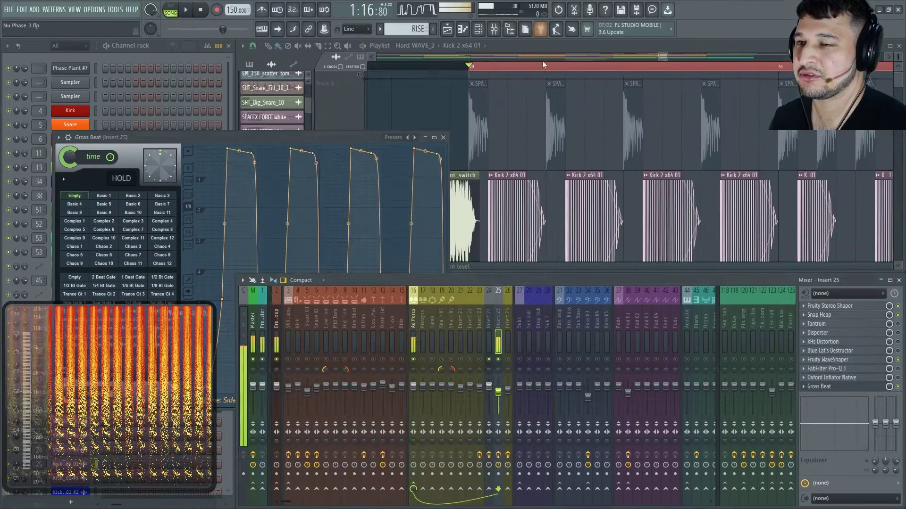
drag(389, 143, 370, 181)
click(425, 181)
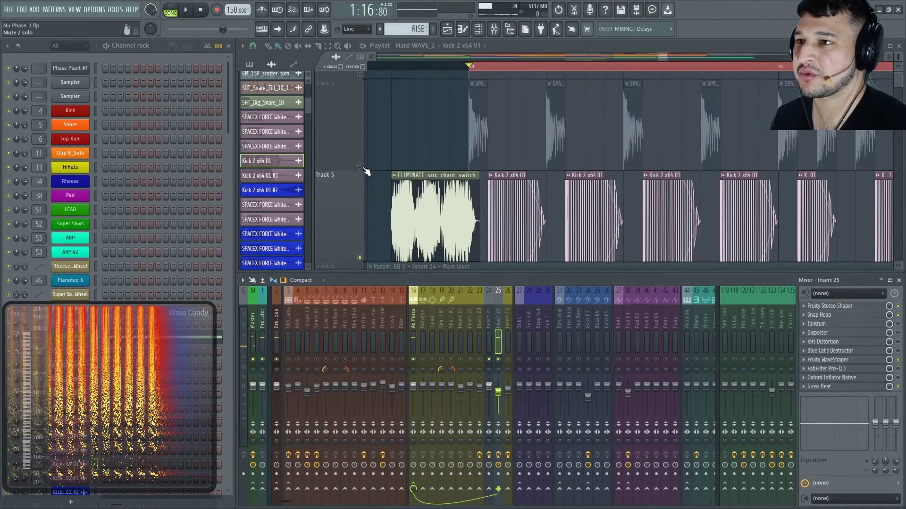
key(space)
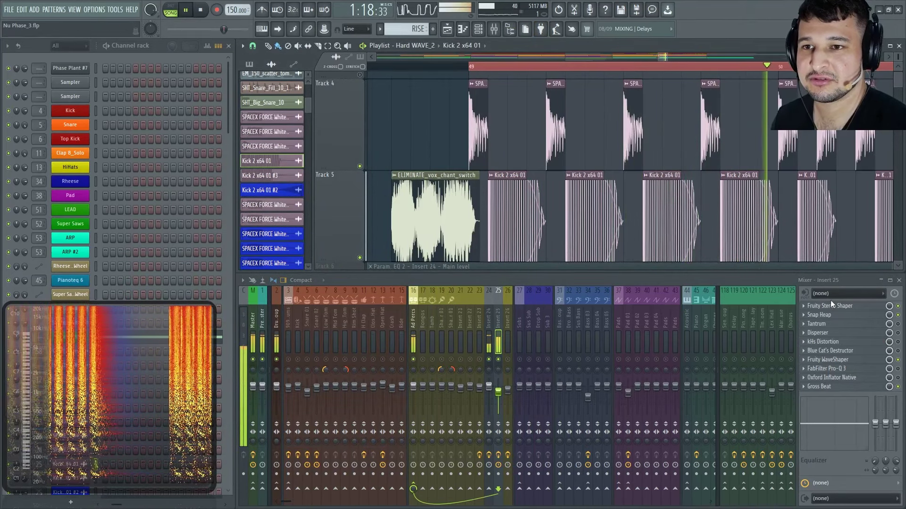
Reopen insert 25's Snap Heap and audition the kick with the Disperser at 220 Hz
click(843, 316)
key(space)
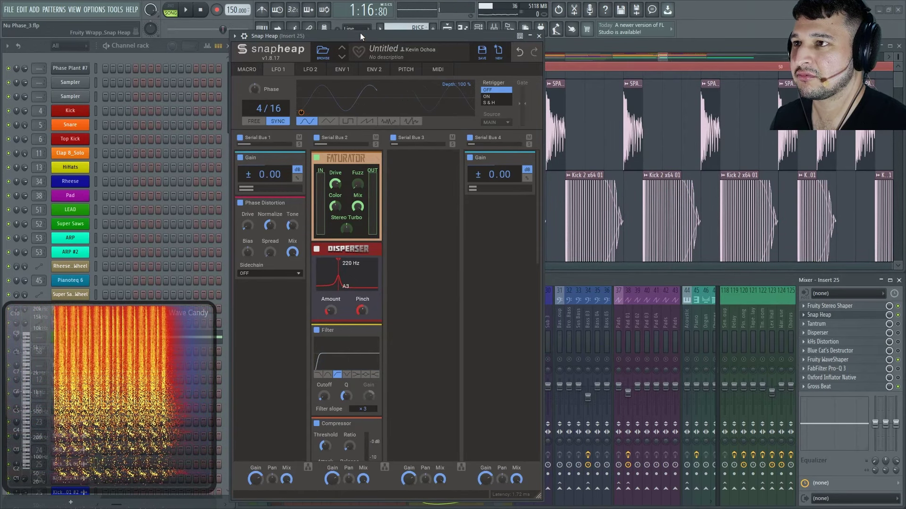
key(space)
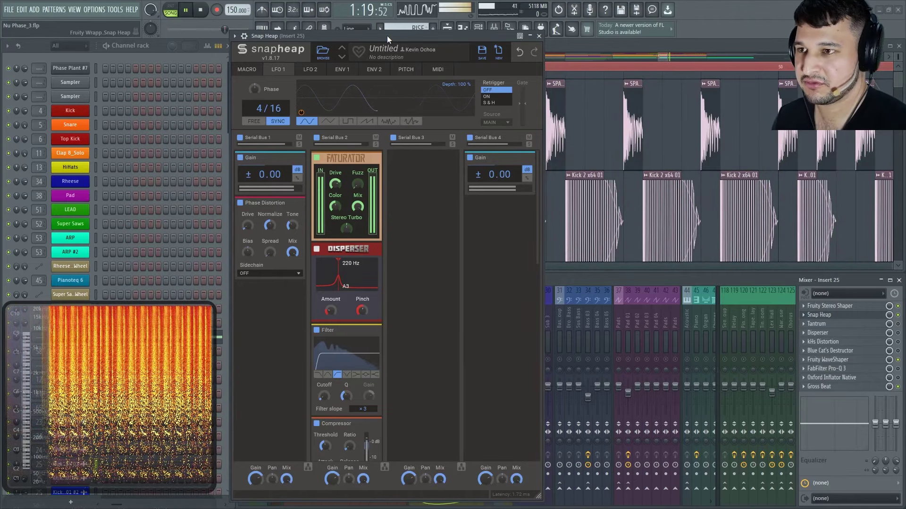
key(space)
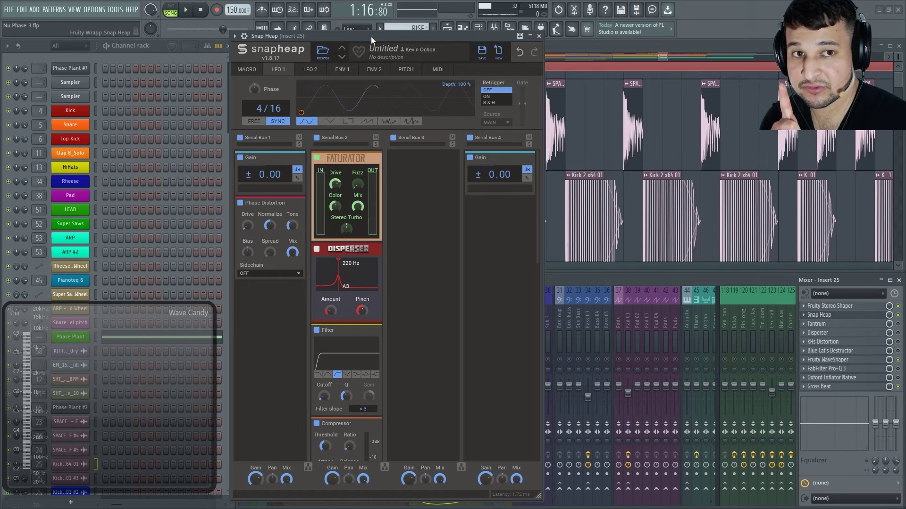
Check insert 25's Tantrum and Snap Heap, close both, and move to insert 24
click(539, 36)
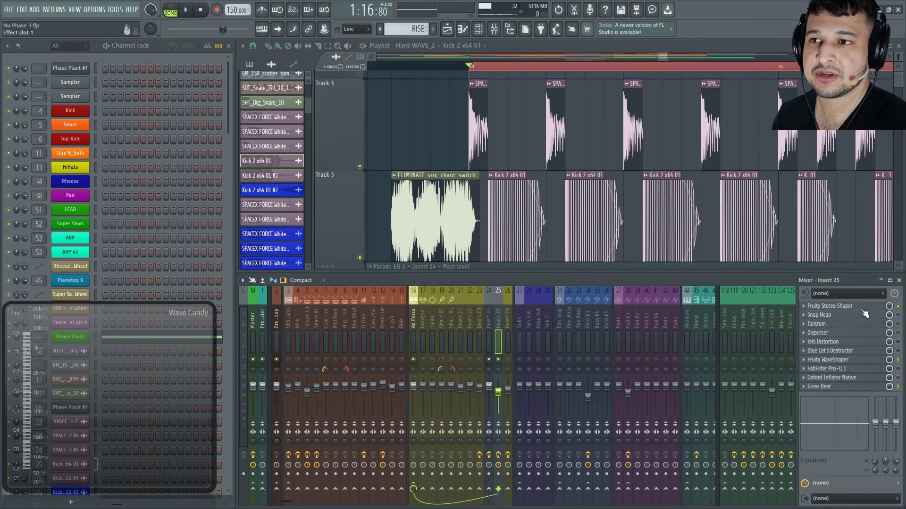
click(865, 324)
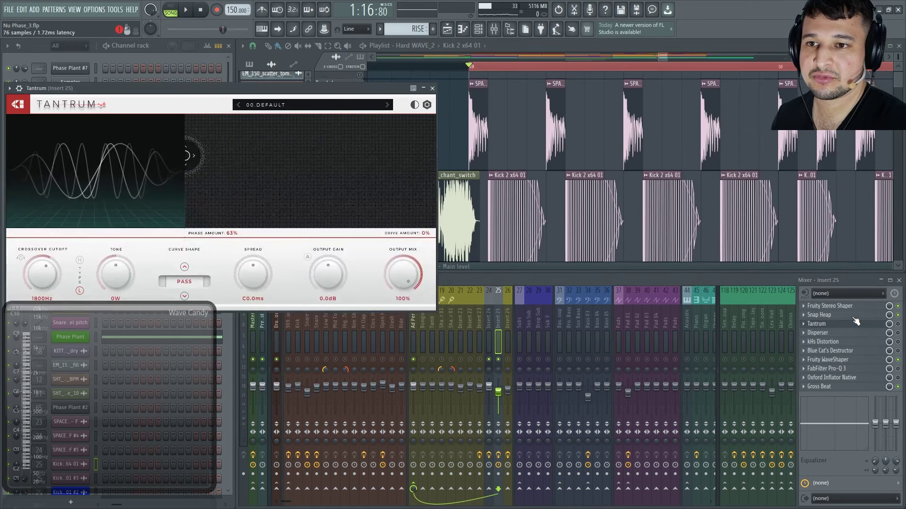
click(865, 314)
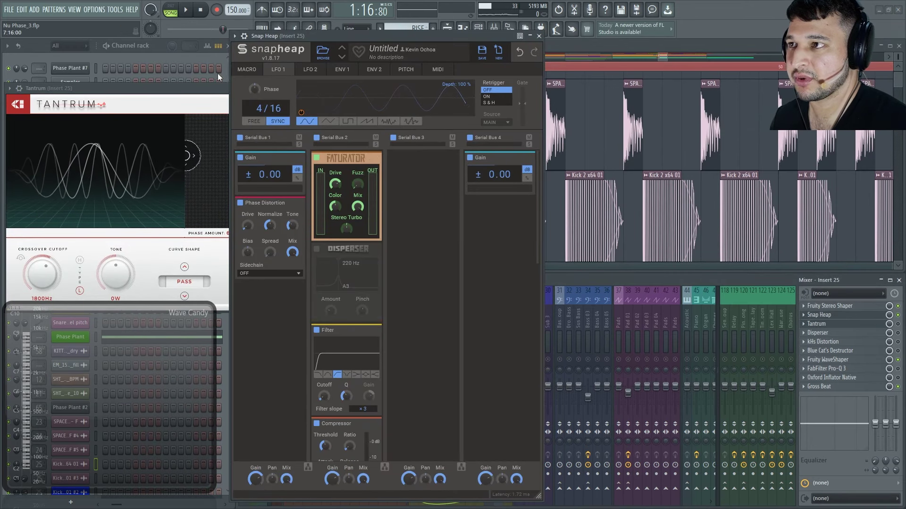
key(Escape)
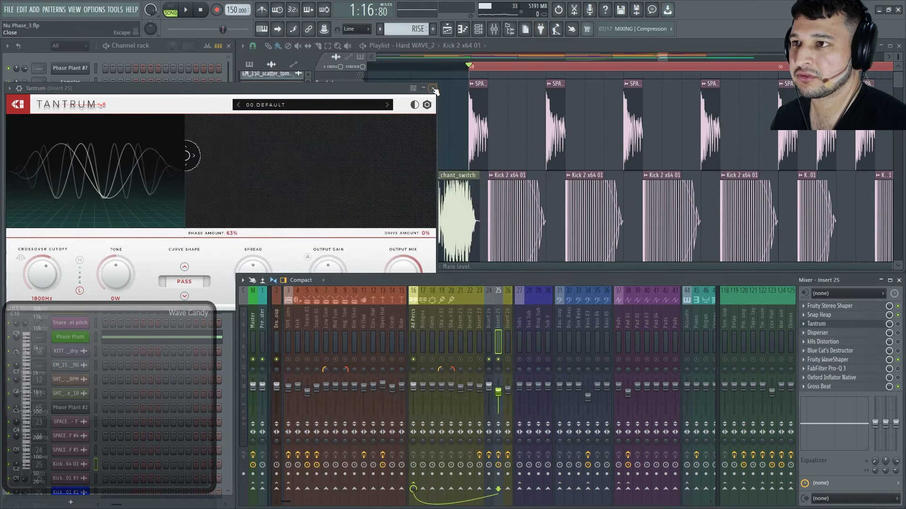
key(Escape)
key(Left)
Open insert 24's Multipass effect and play the song with it
click(837, 343)
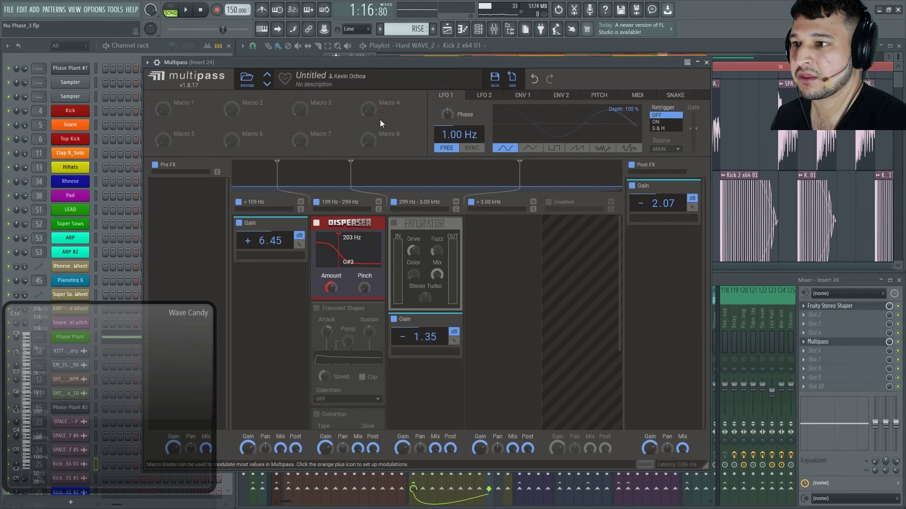
drag(664, 61, 645, 284)
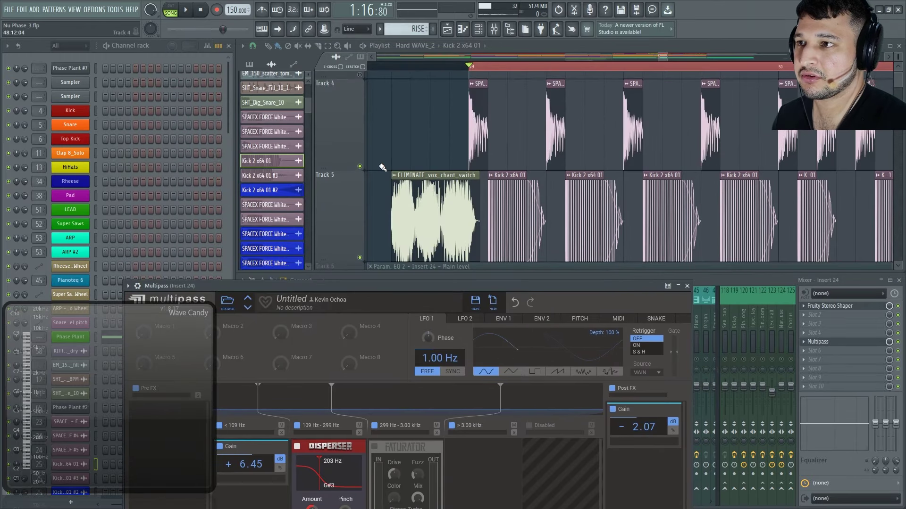
key(space)
drag(349, 290, 401, 82)
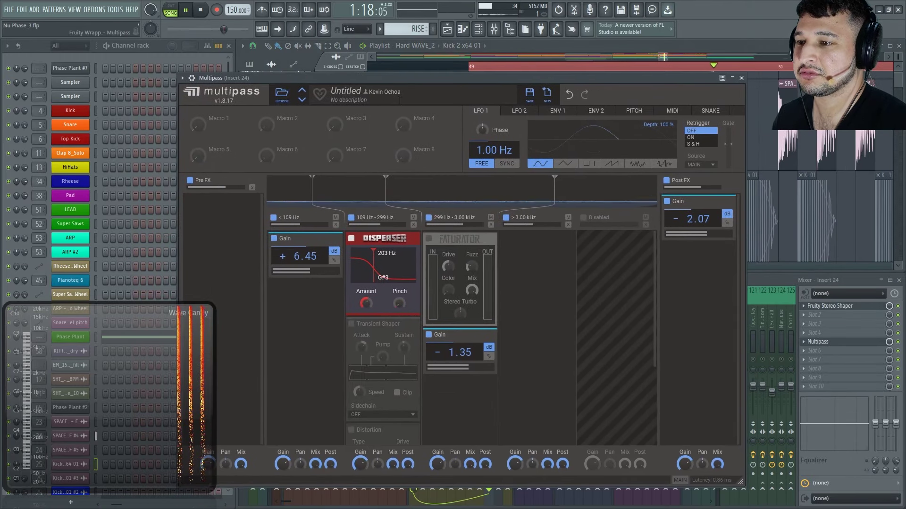
key(space)
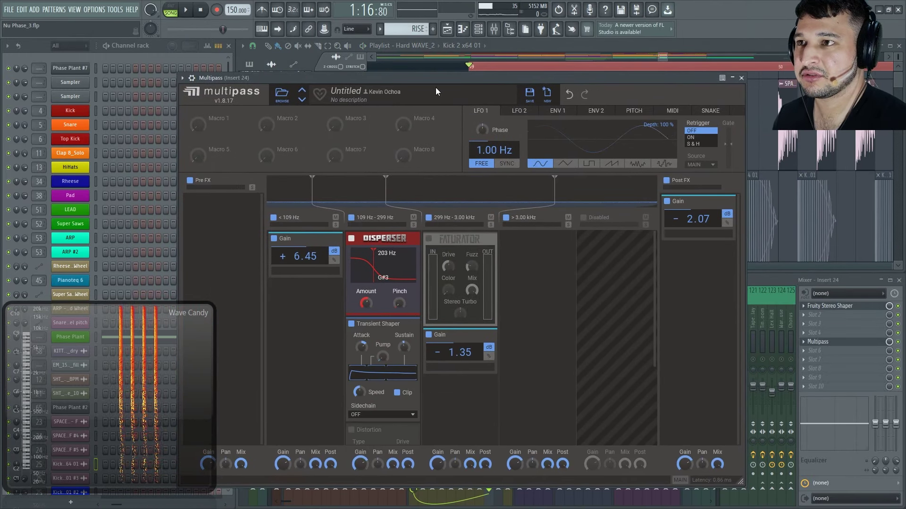
key(space)
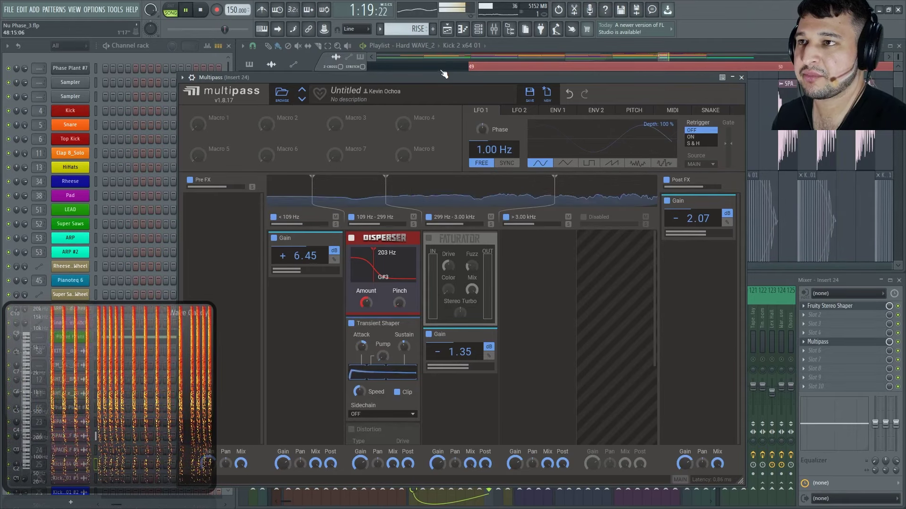
key(space)
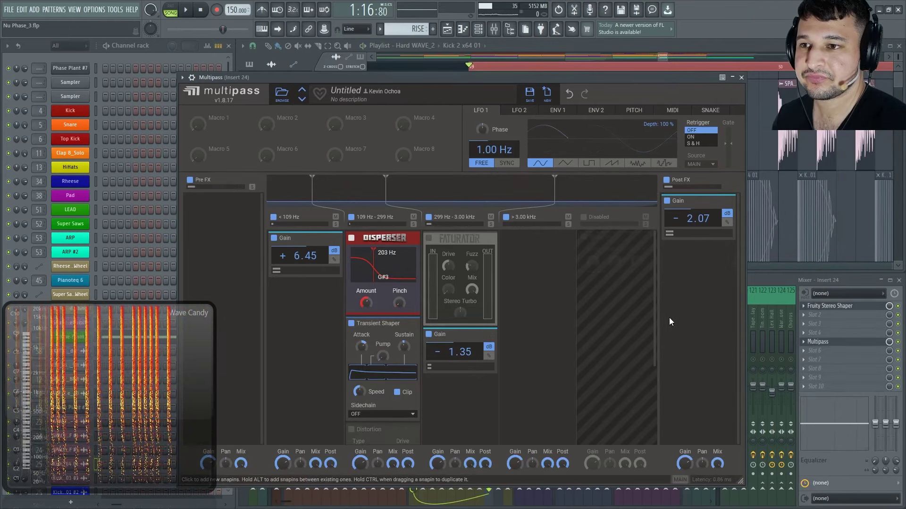
Enable the Distortion module in Multipass's 109–299 Hz band and audition it
scroll(647, 319, down, 3)
click(351, 308)
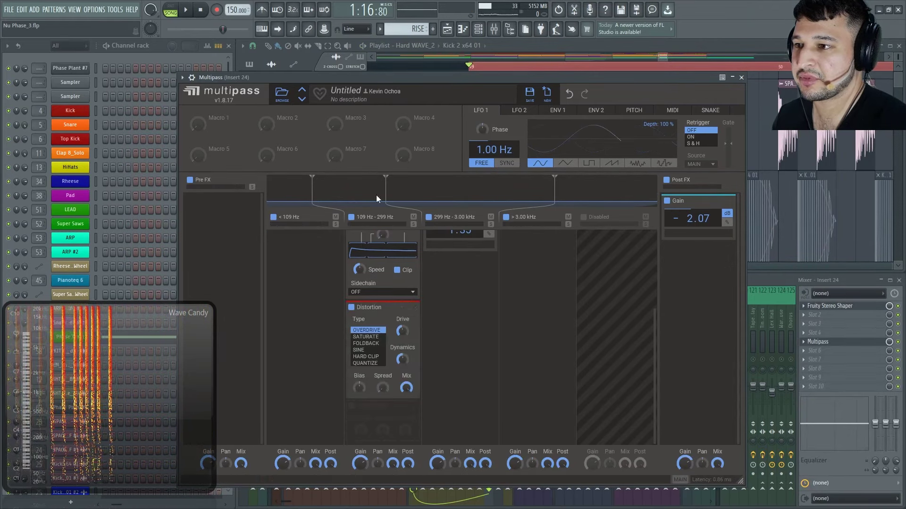
key(space)
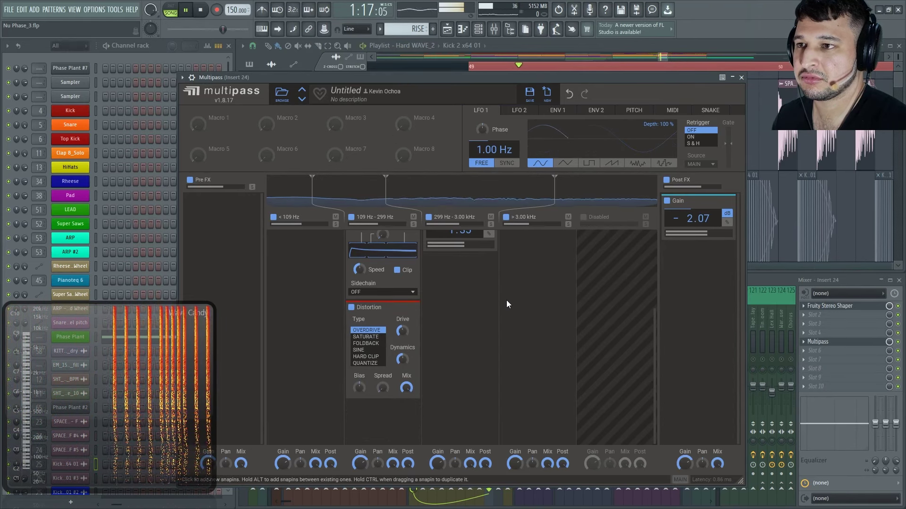
scroll(517, 299, up, 3)
key(space)
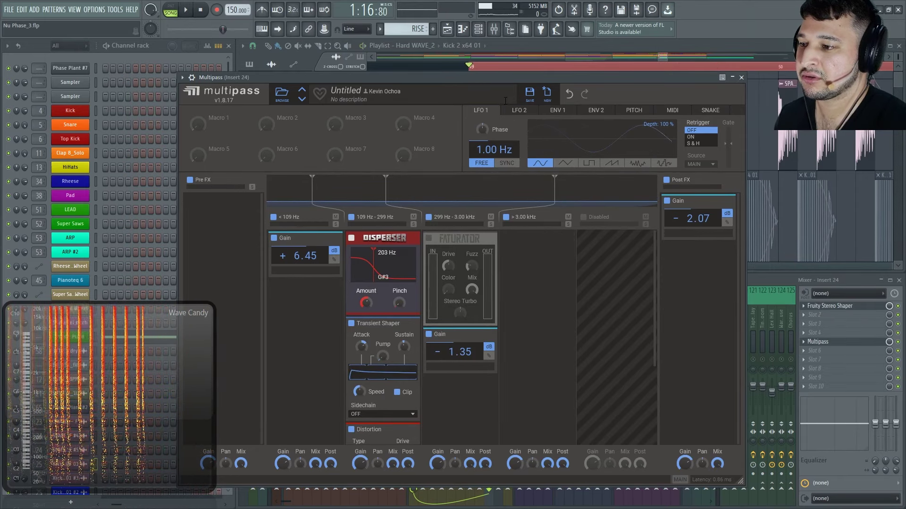
Enable the Faturator in the 299 Hz–3.00 kHz band and A/B it during playback
click(428, 238)
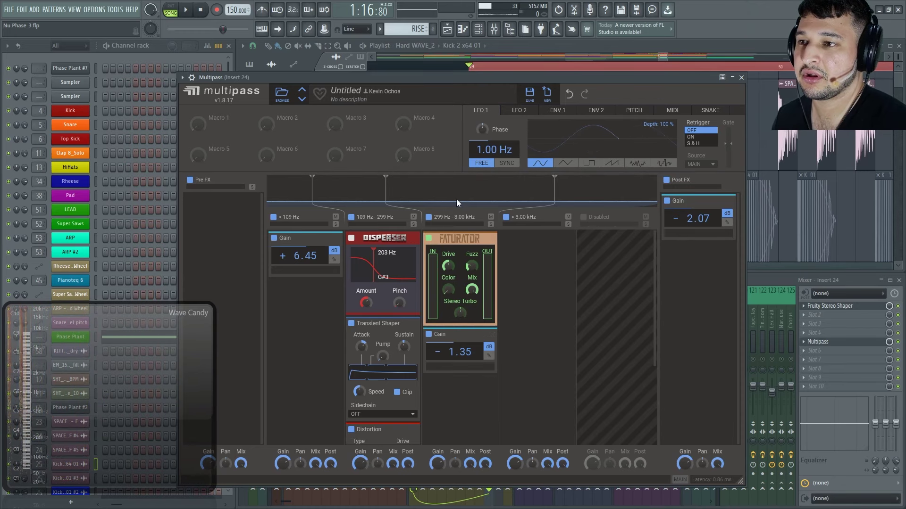
key(space)
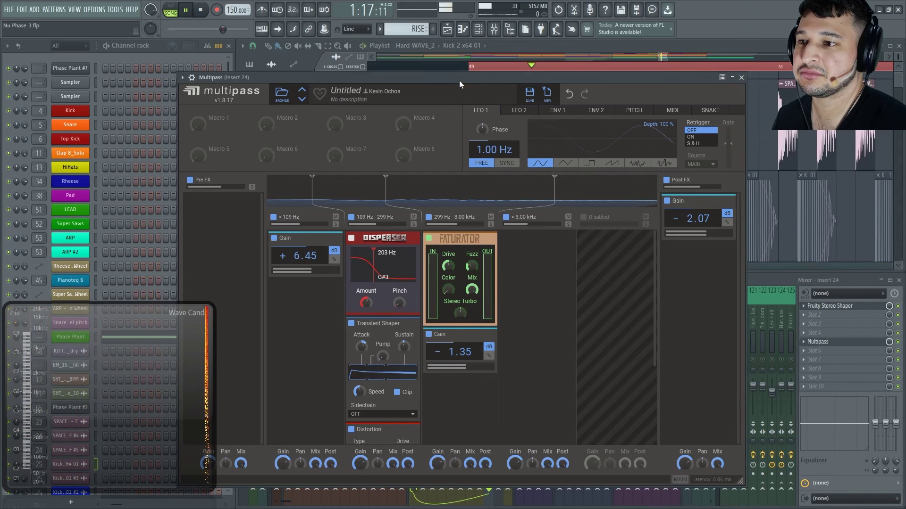
click(428, 238)
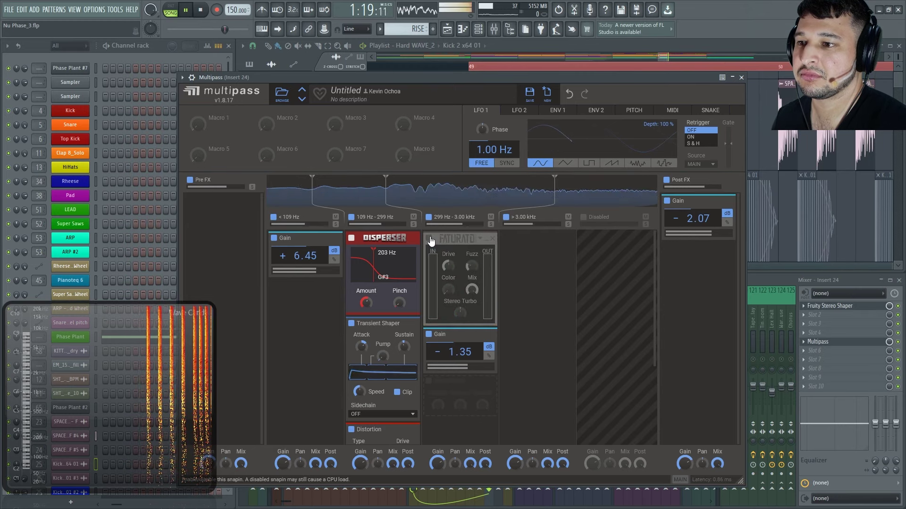
click(429, 239)
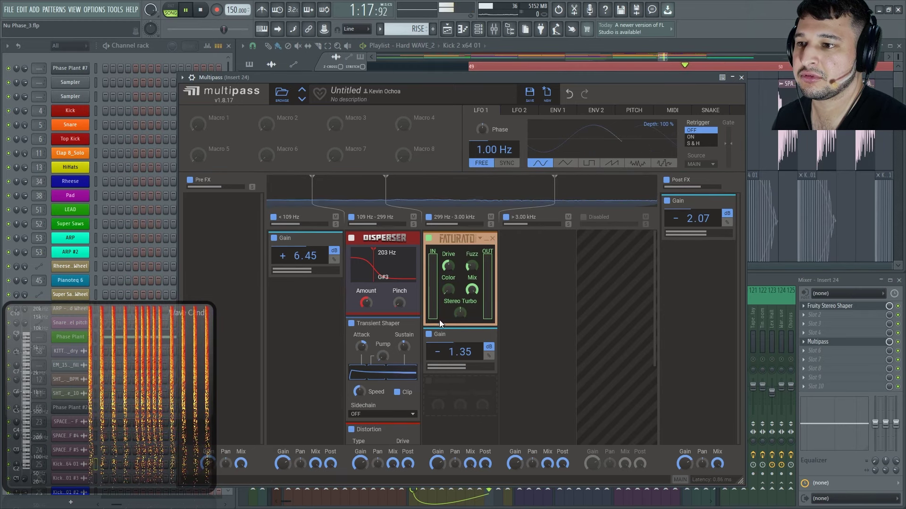
key(space)
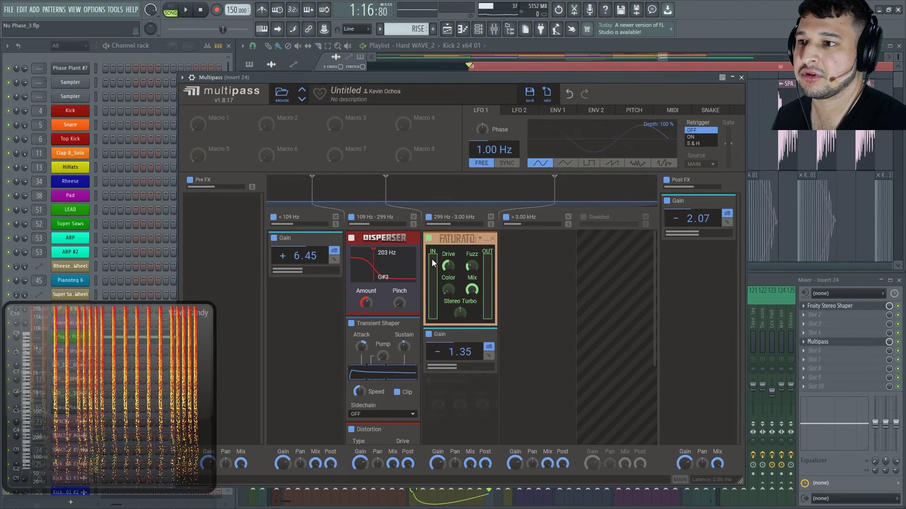
Compare the band with Faturator and Gain bypassed, then leave both enabled
click(428, 239)
click(429, 336)
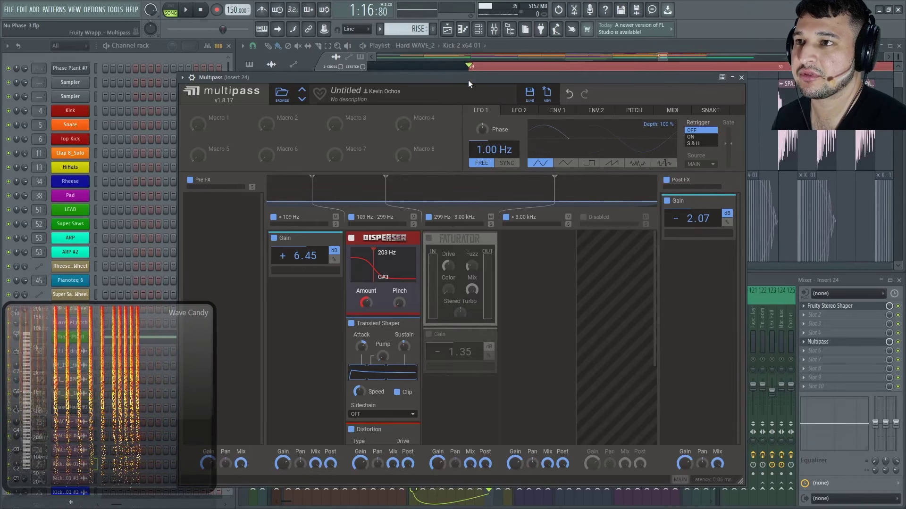
key(space)
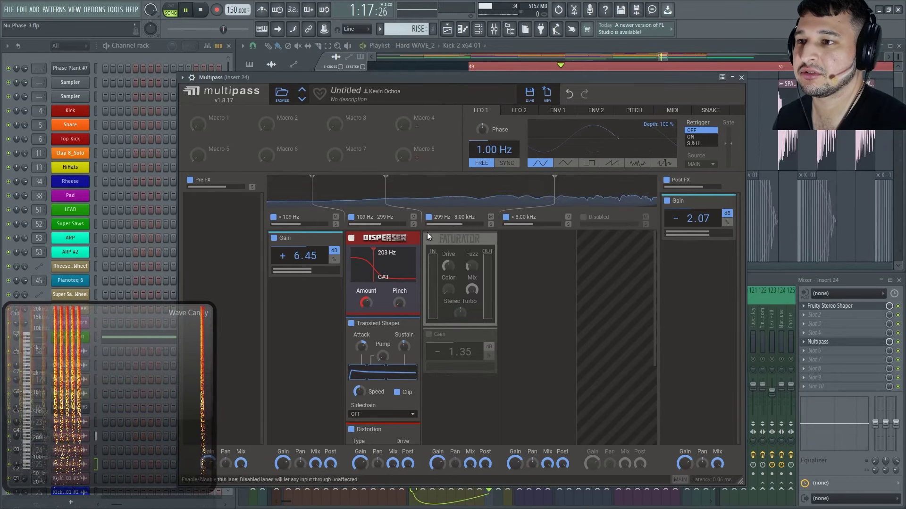
click(428, 240)
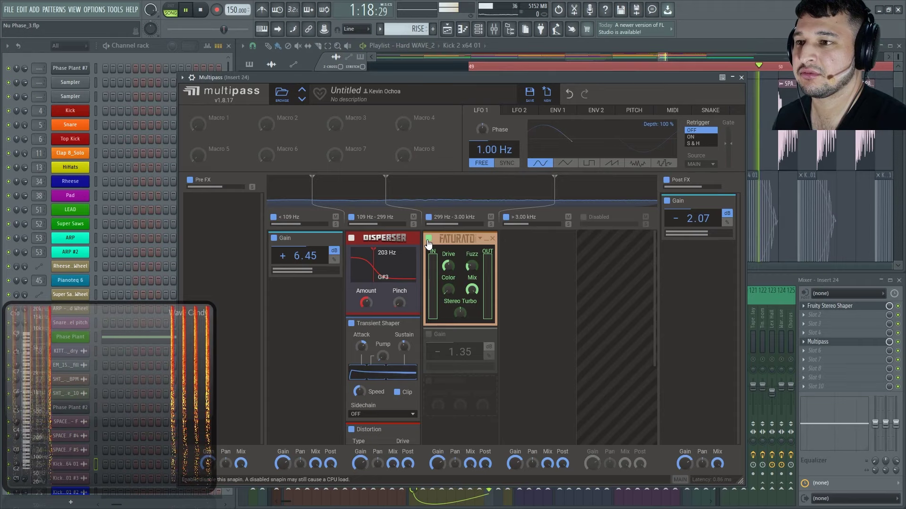
click(429, 335)
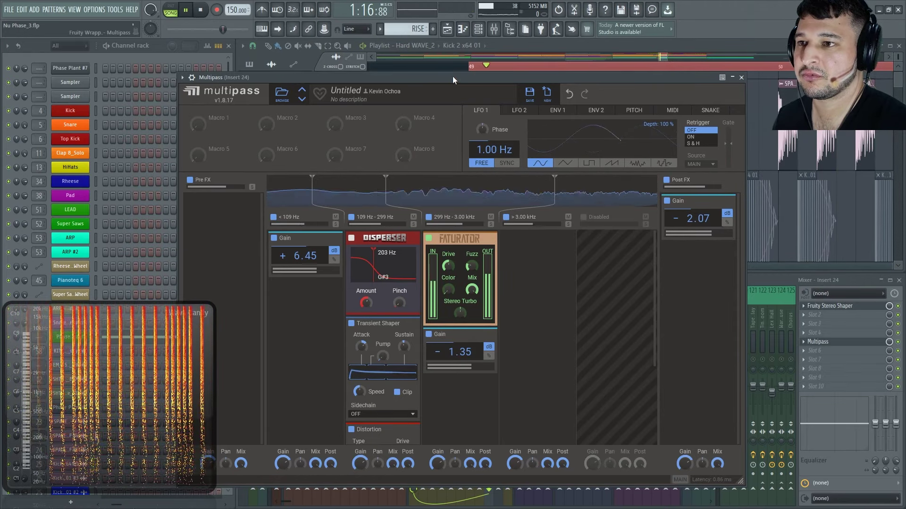
key(space)
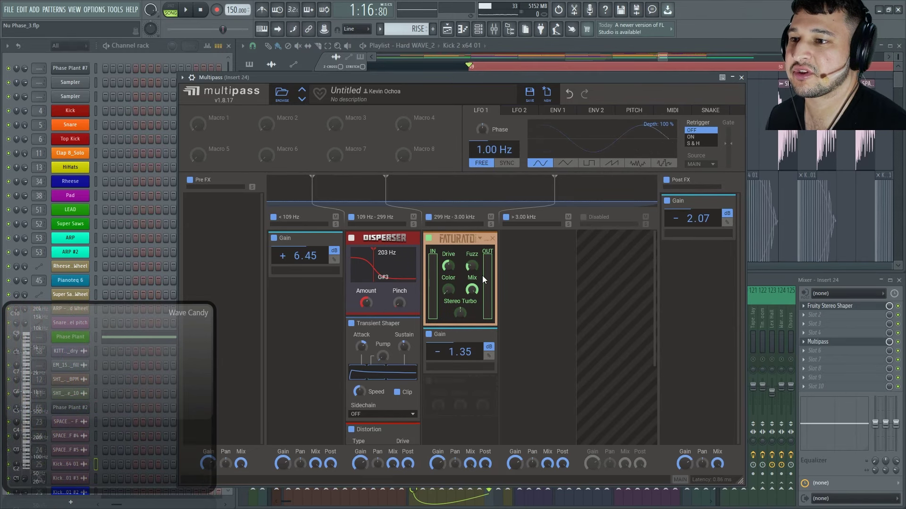
key(space)
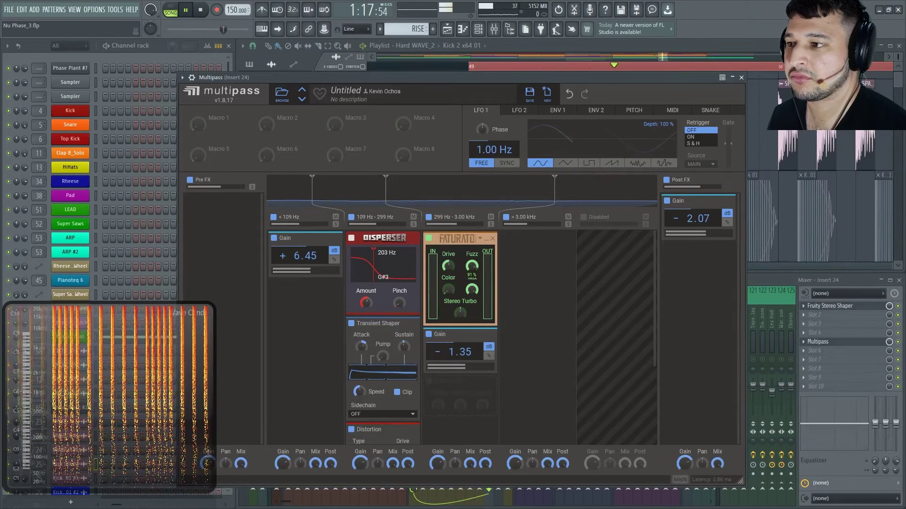
key(space)
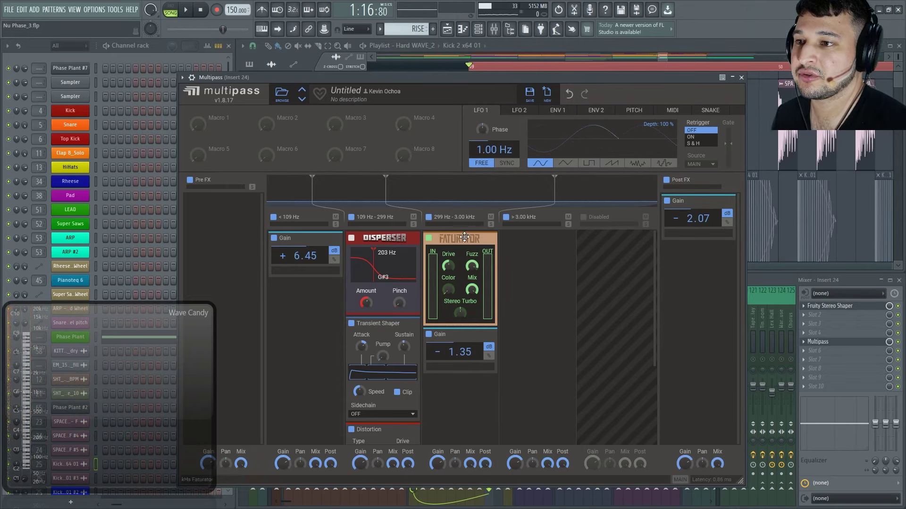
Move the Faturator into the above-3.00 kHz band and audition it
drag(462, 239, 536, 241)
key(space)
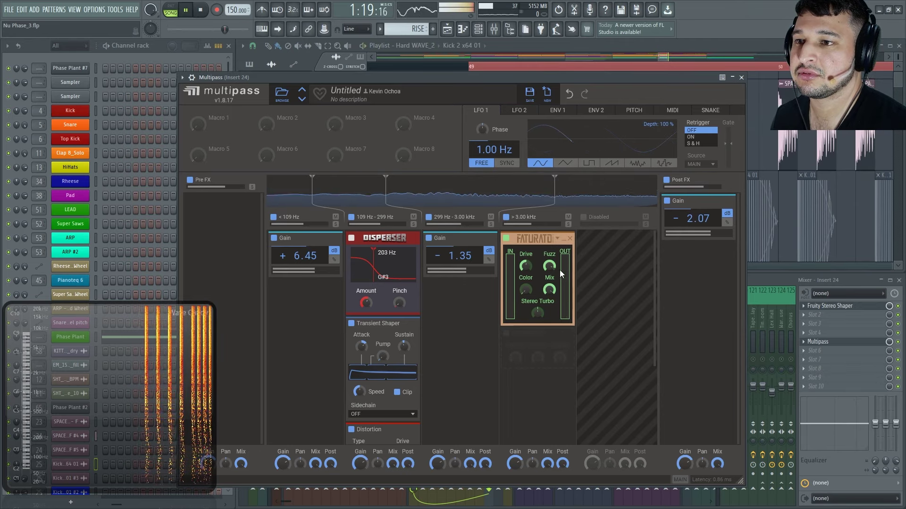
key(space)
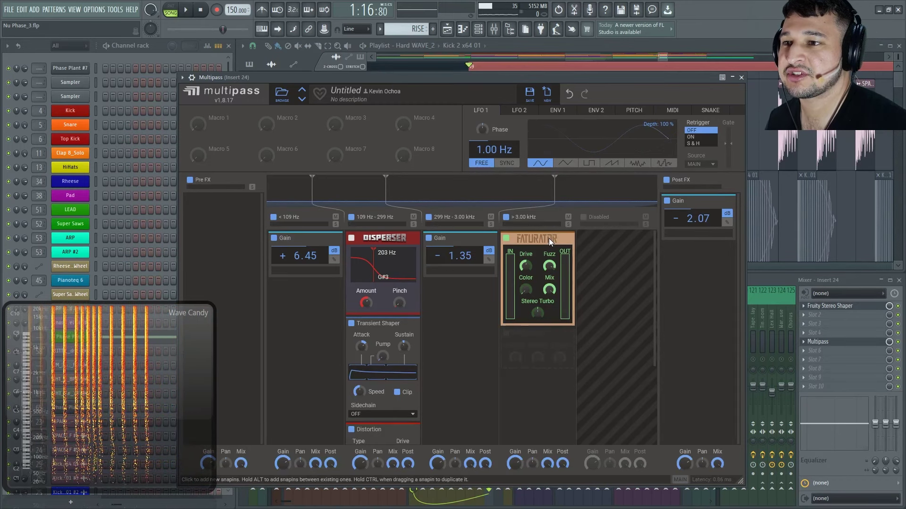
Return the Faturator to the 299 Hz–3.00 kHz band, listen, and close Multipass
drag(547, 239, 468, 232)
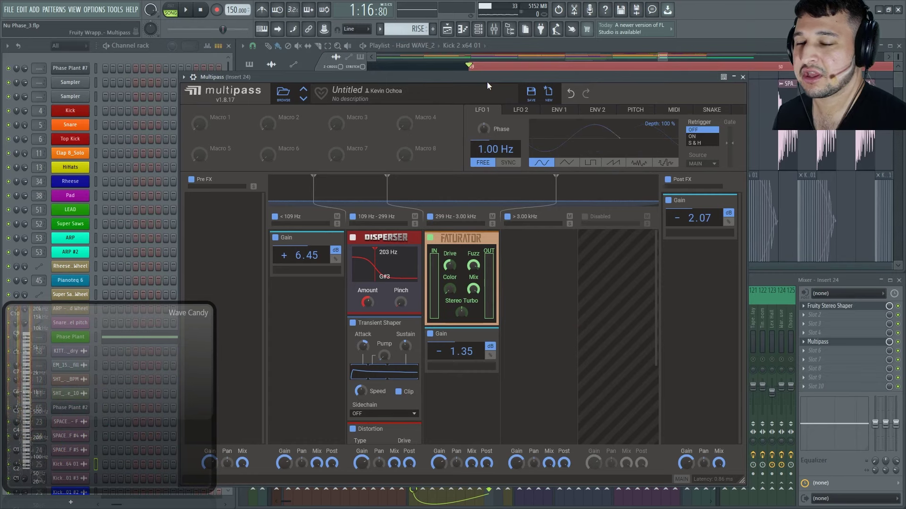
key(space)
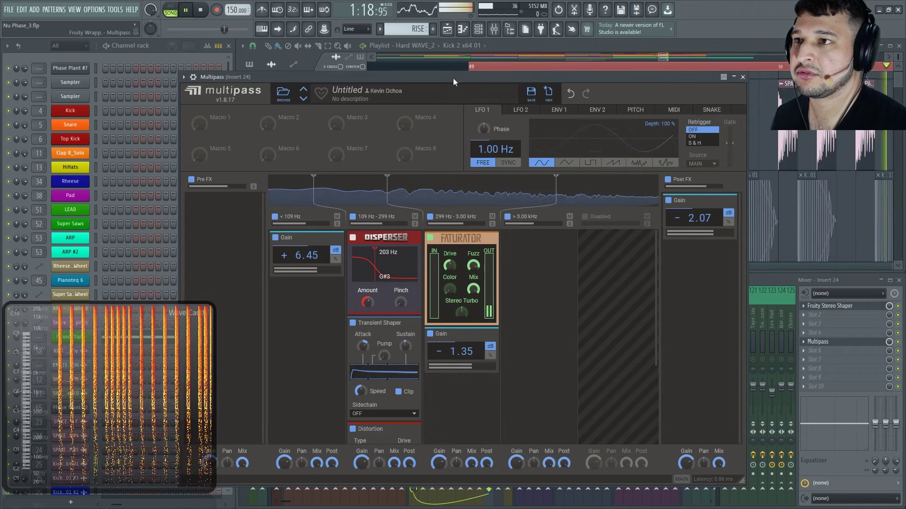
key(space)
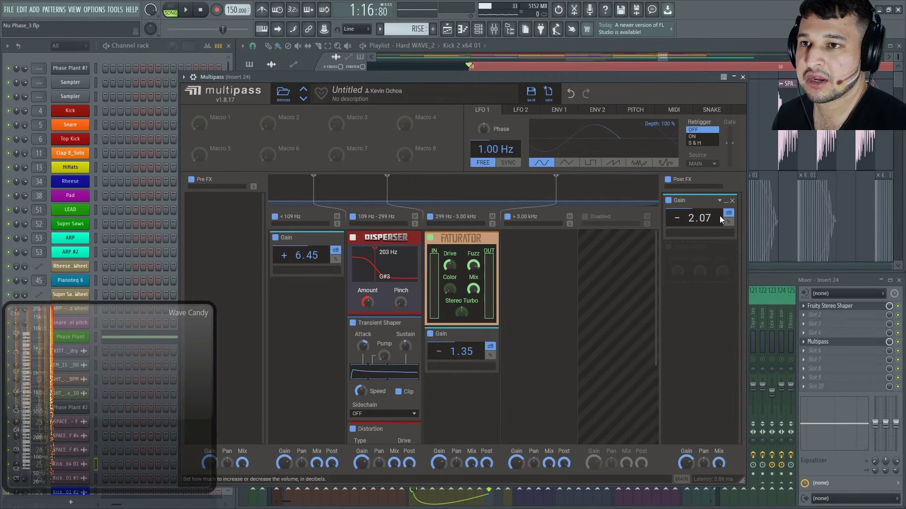
click(743, 77)
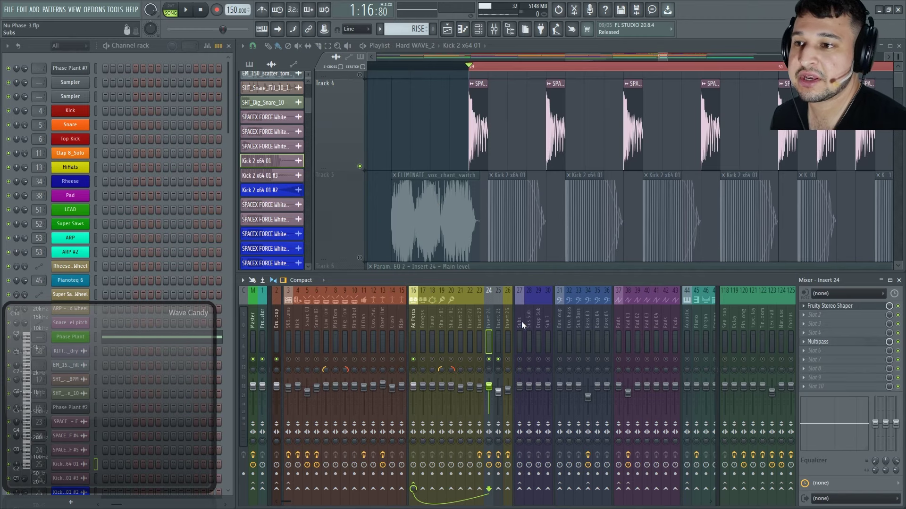
Select mixer insert 25 and solo Track 5 in the playlist
click(495, 313)
right_click(360, 258)
key(space)
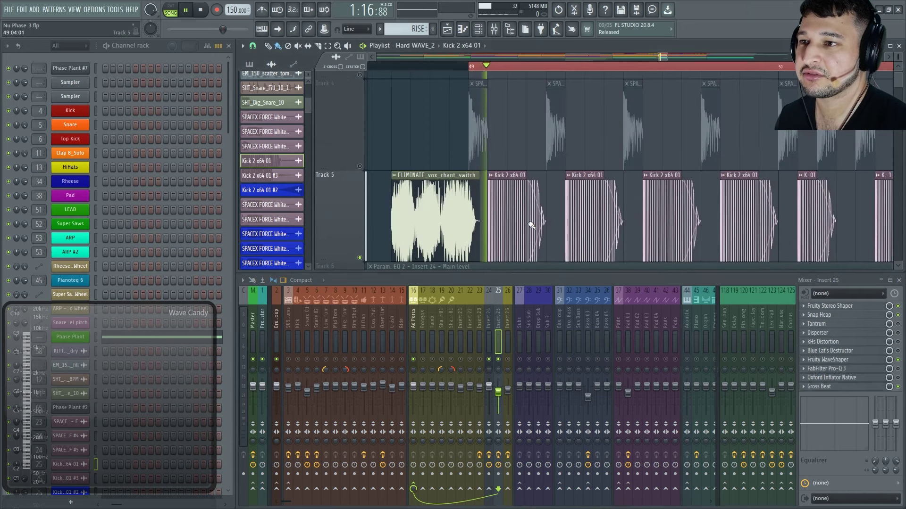
key(space)
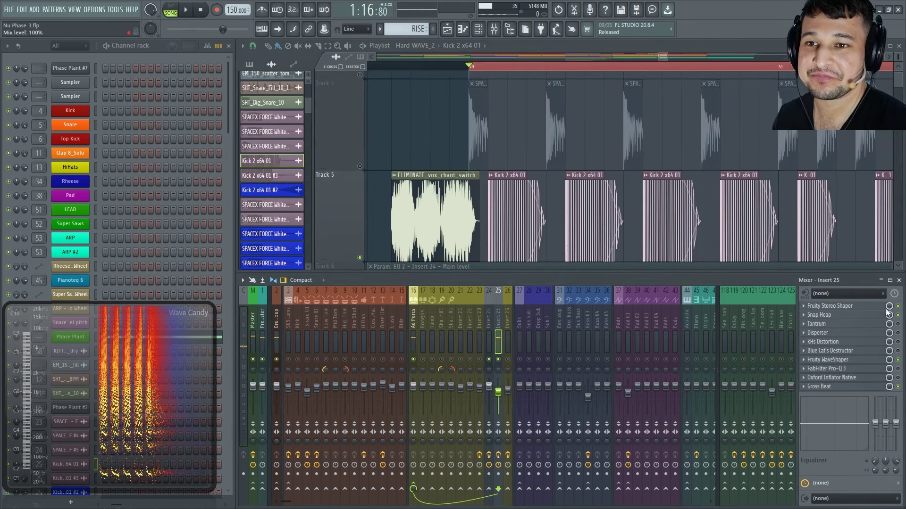
Open insert 25's Fruity Stereo Shaper over the playlist and listen to it
click(860, 310)
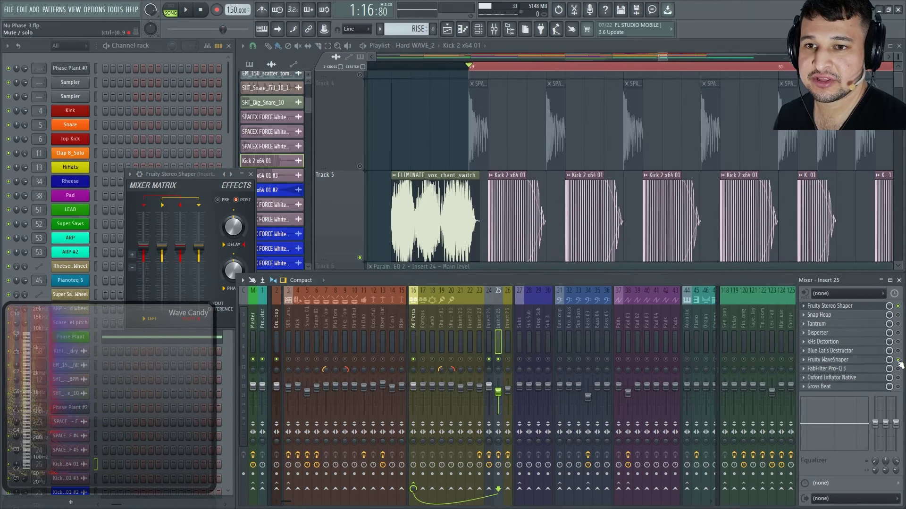
drag(185, 169, 487, 127)
key(space)
key(space)
click(899, 308)
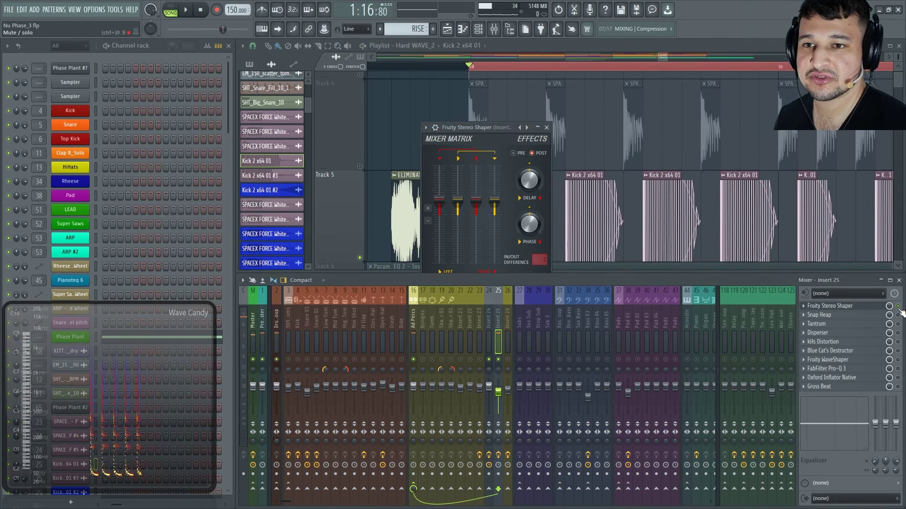
key(space)
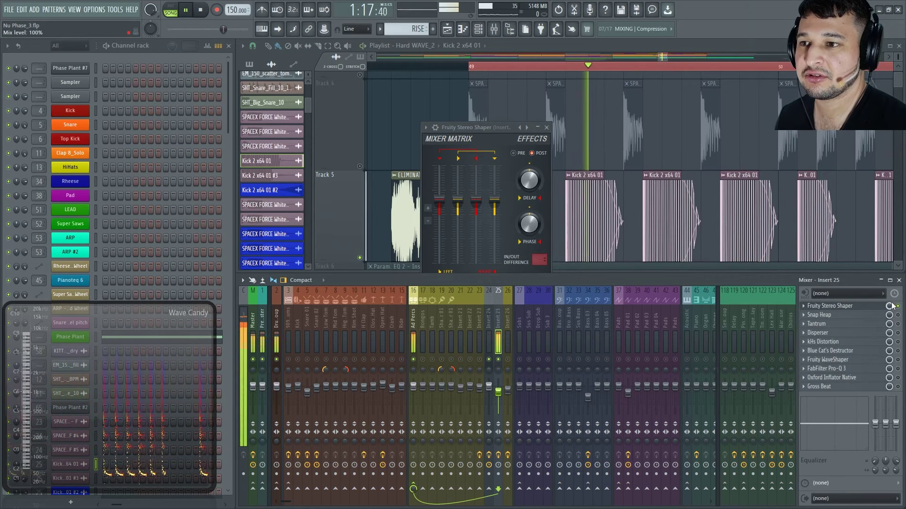
key(space)
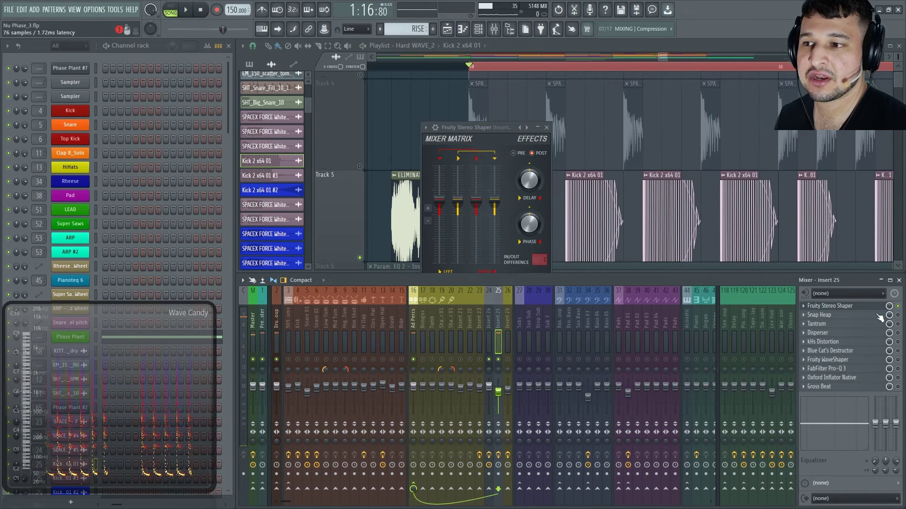
Open Snap Heap, disable Serial Buses 2 and 4, and A/B Phase Distortion
click(884, 317)
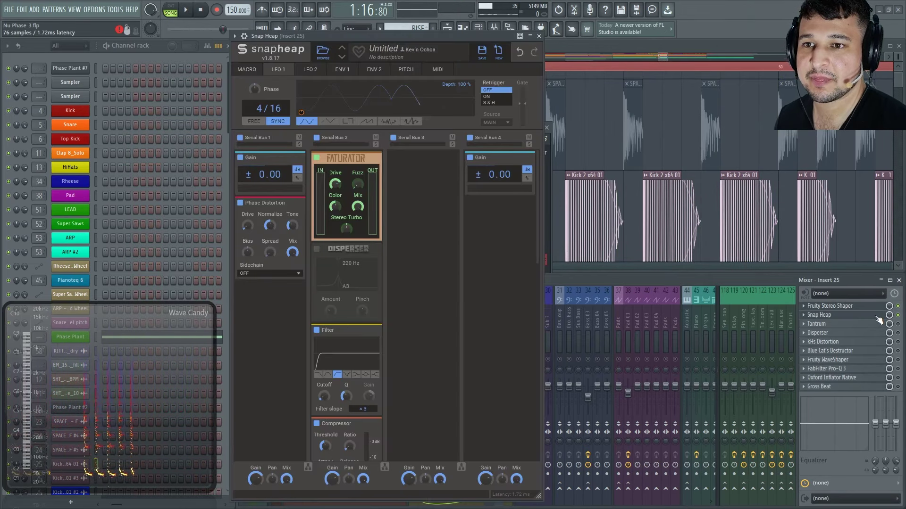
key(space)
key(space)
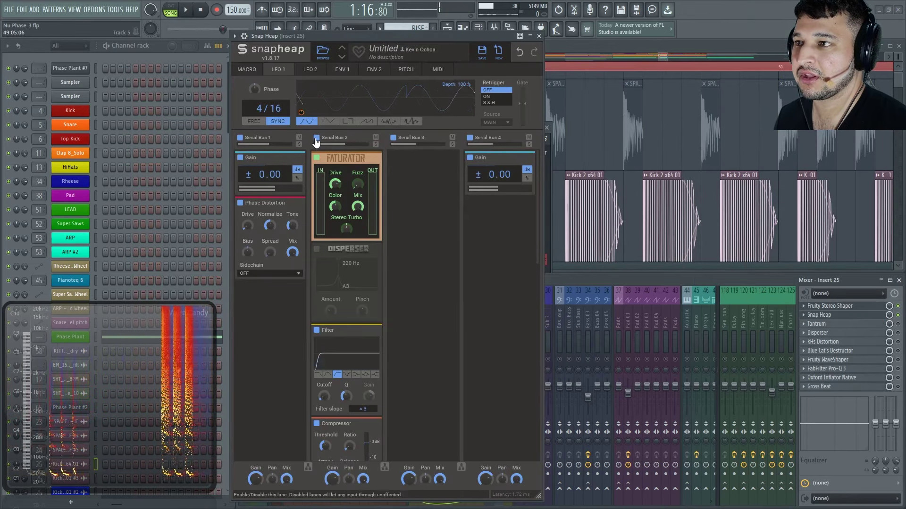
click(317, 137)
click(470, 137)
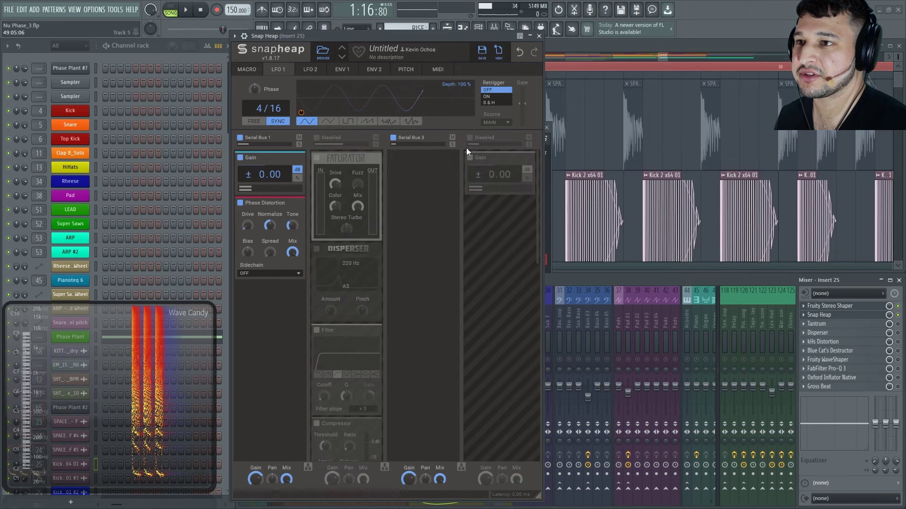
click(240, 203)
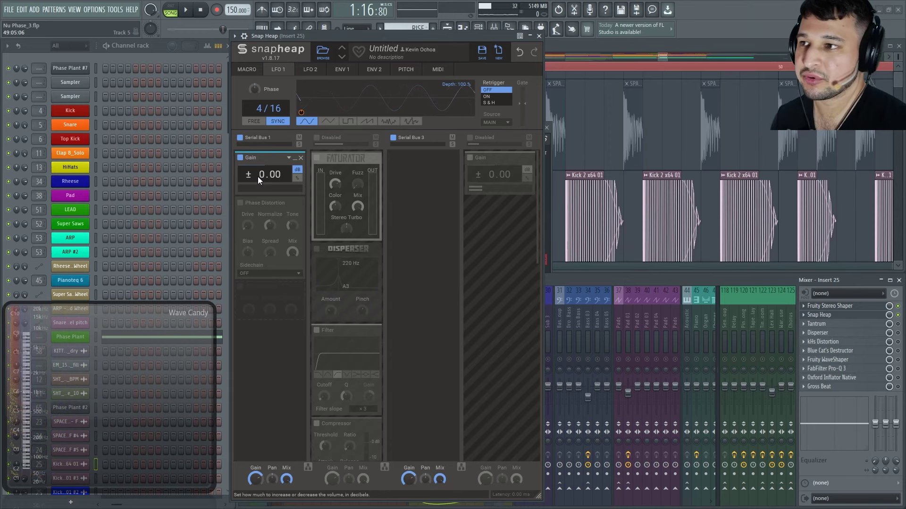
click(240, 203)
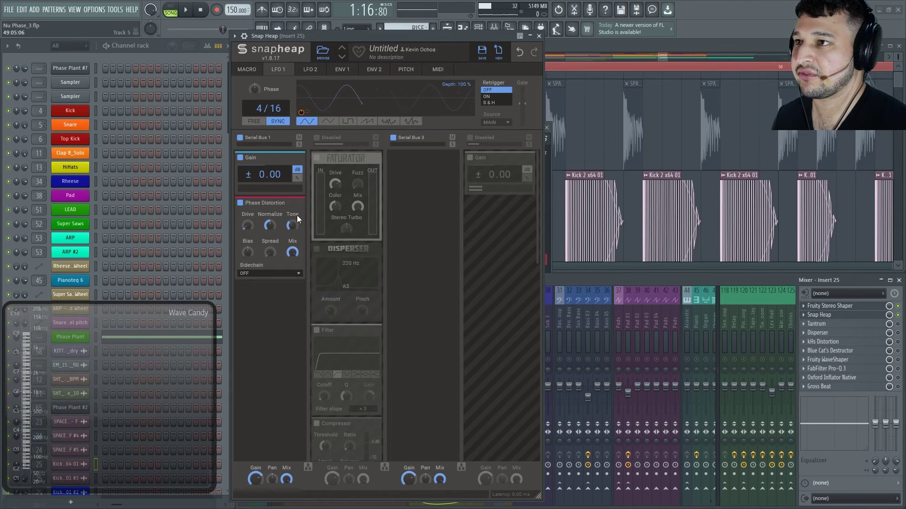
click(240, 204)
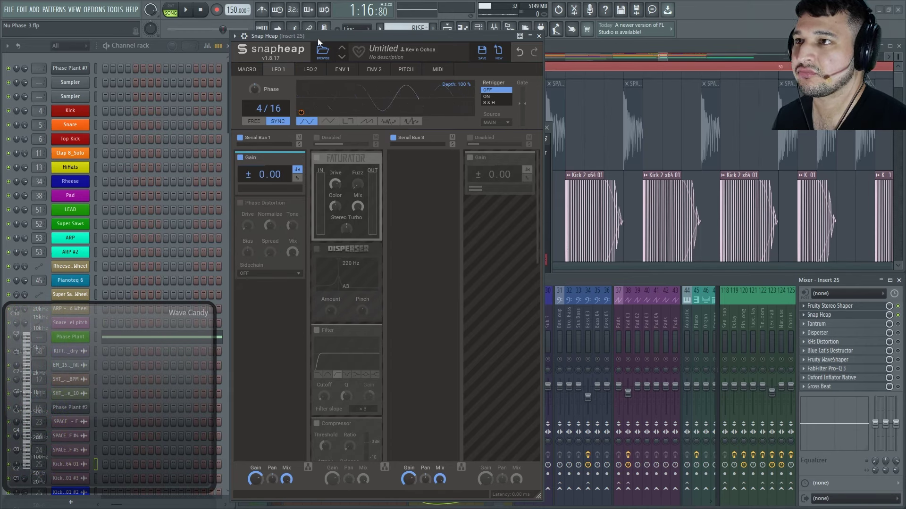
Re-enable Phase Distortion in Serial Bus 1 and raise its drive from 5% to 9%
drag(317, 39, 312, 126)
key(space)
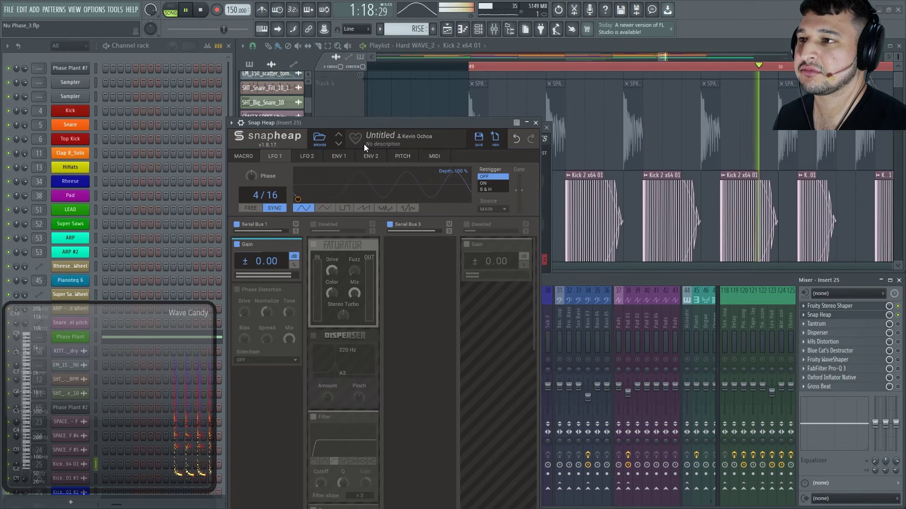
drag(363, 143, 409, 95)
click(282, 241)
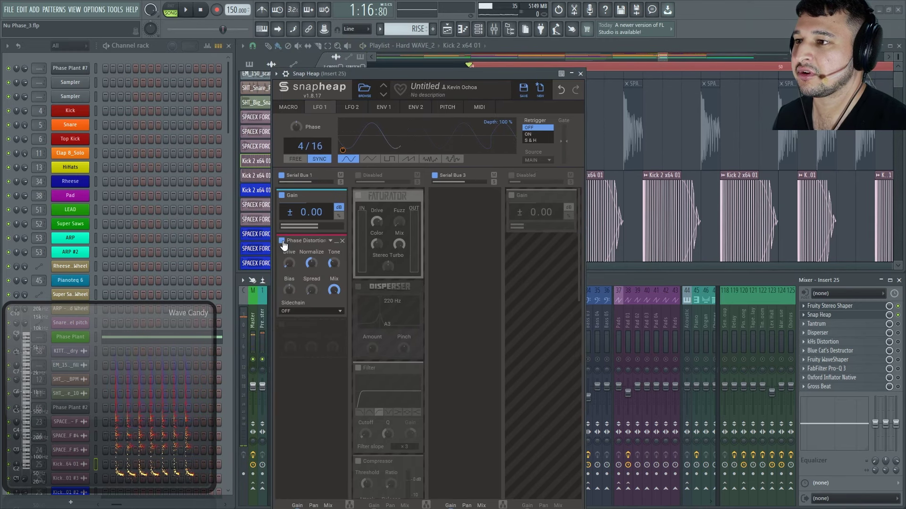
key(space)
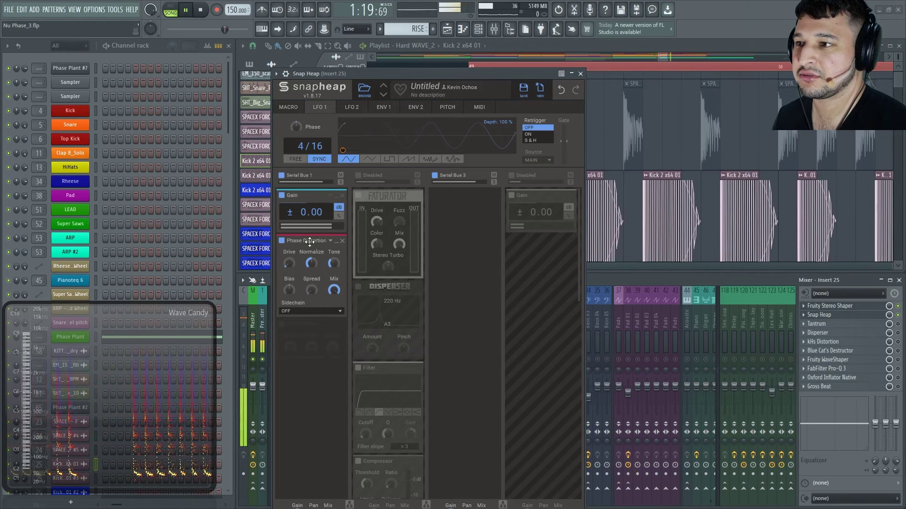
drag(289, 263, 288, 260)
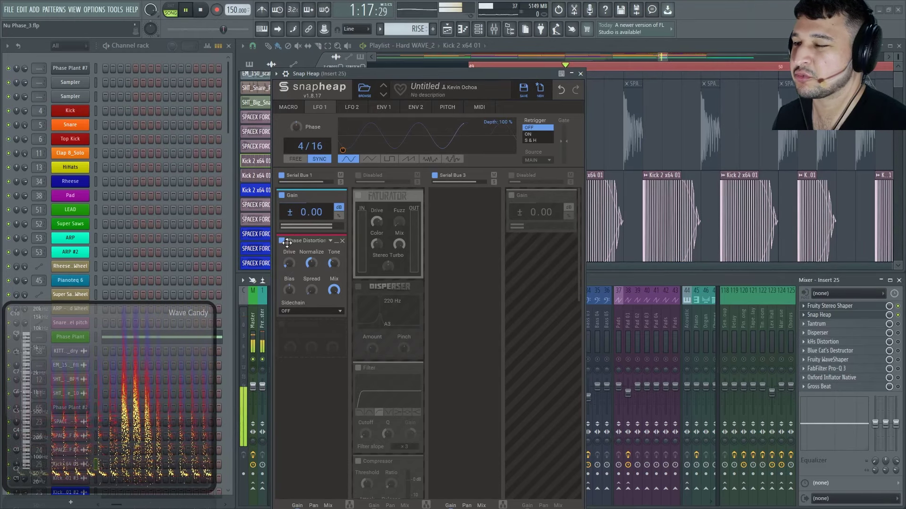
key(space)
Enable Serial Bus 2 and switch off its Filter, Compressor and 3-Band EQ
drag(335, 73, 335, 53)
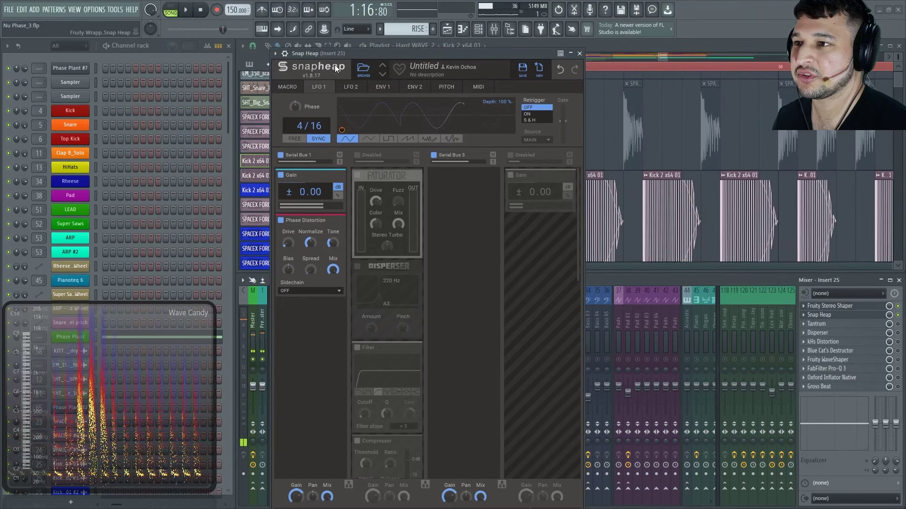
click(357, 155)
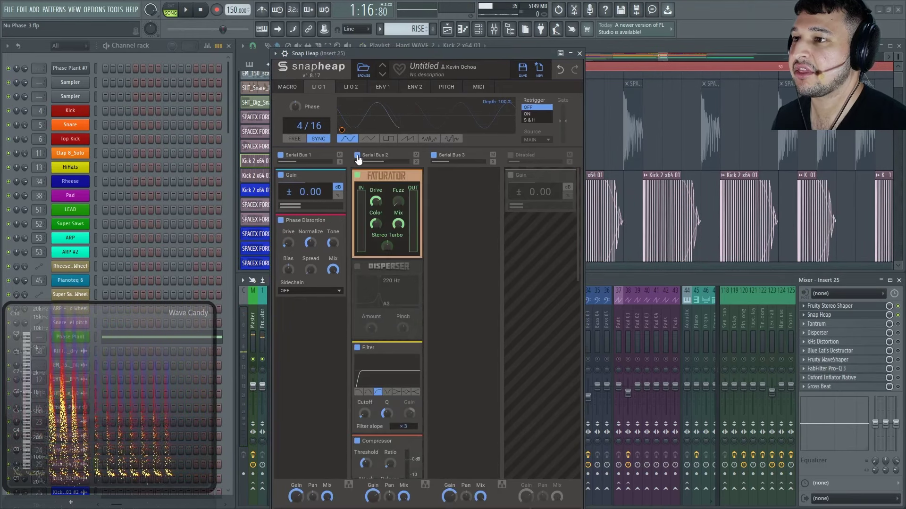
click(357, 348)
scroll(505, 332, down, 1)
scroll(506, 328, down, 3)
click(357, 218)
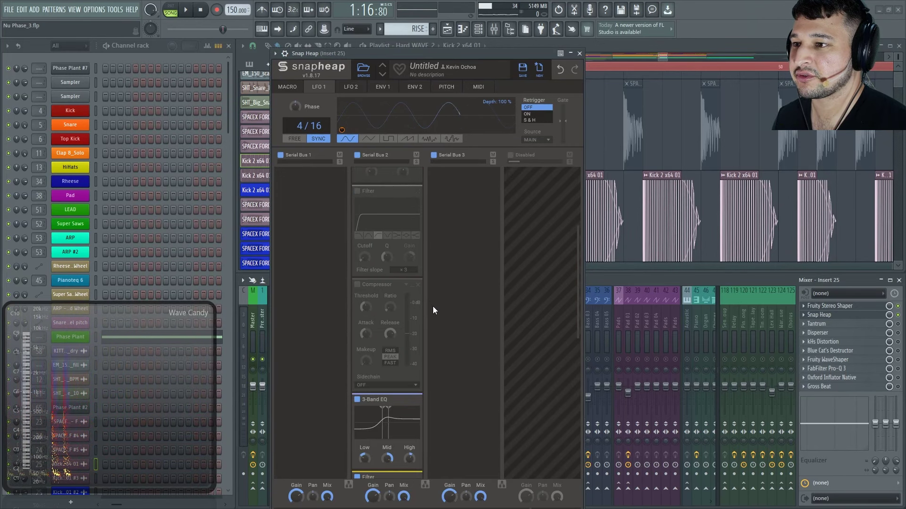
click(356, 332)
Switch off the remaining Filters, Reverb and lower Faturator, leaving only the top Faturator
scroll(368, 226, down, 3)
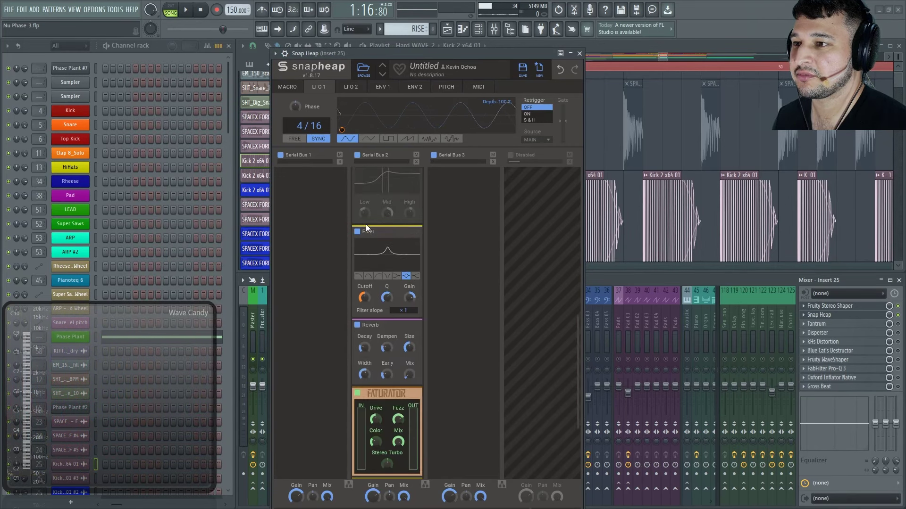
click(357, 231)
click(357, 325)
scroll(372, 330, down, 2)
click(357, 308)
scroll(377, 326, down, 1)
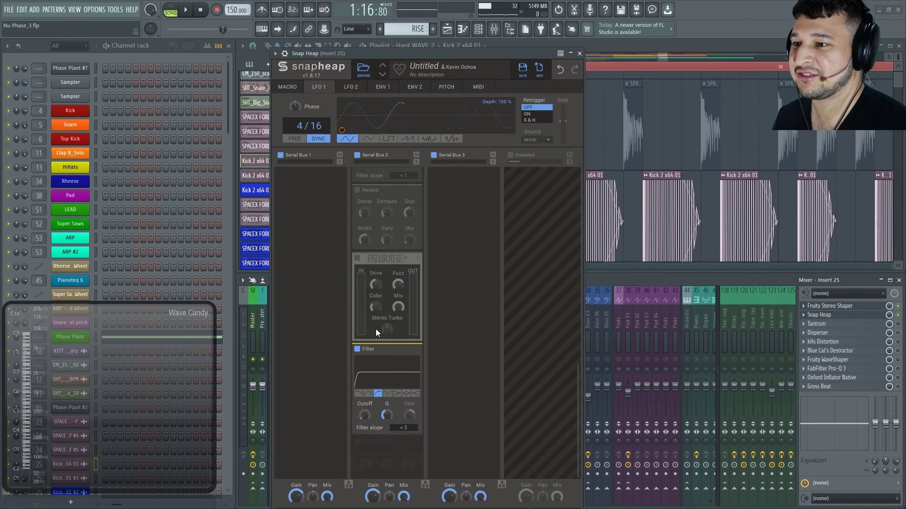
click(356, 350)
scroll(489, 328, up, 2)
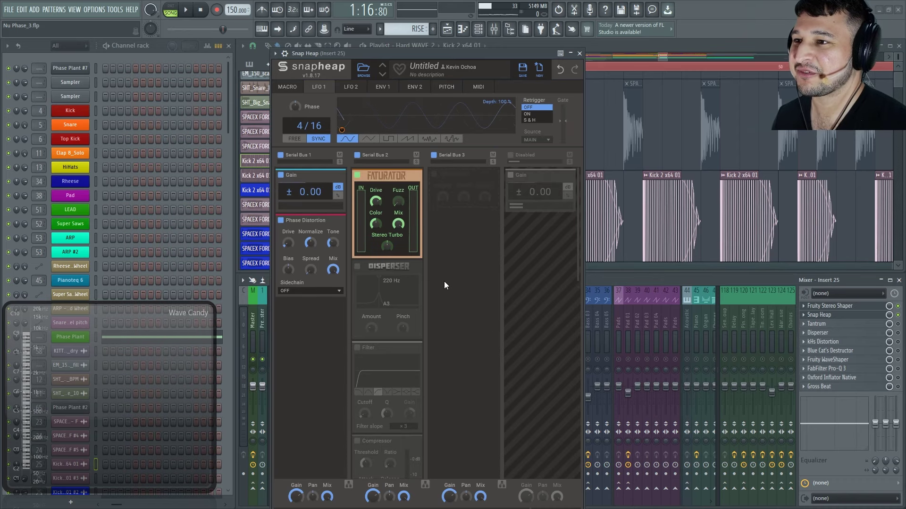
click(357, 175)
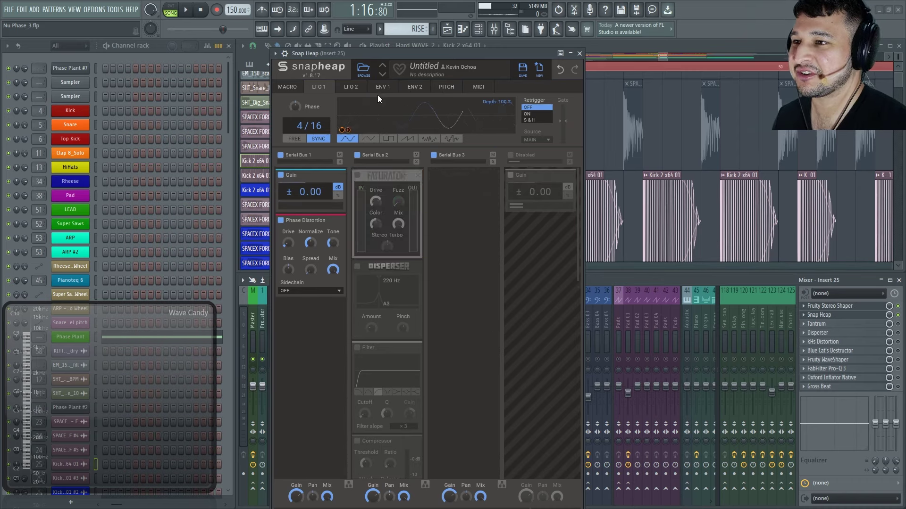
click(357, 175)
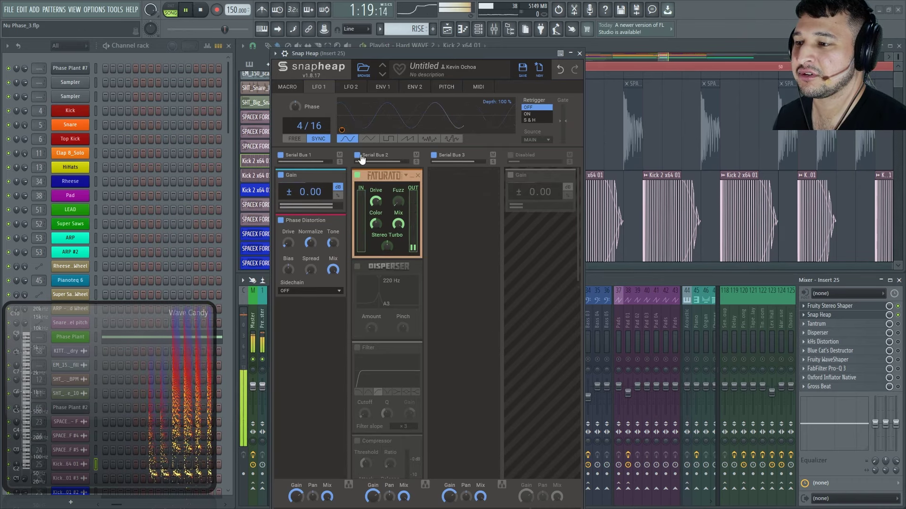
key(space)
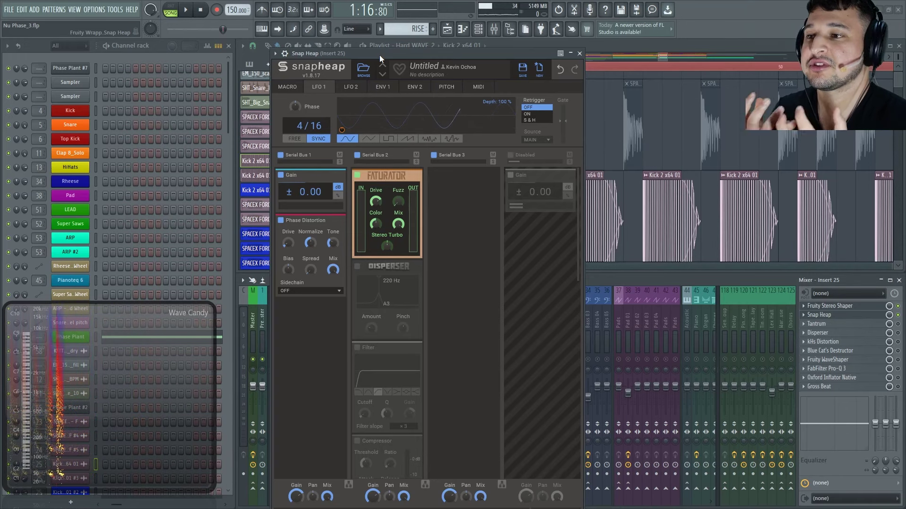
key(space)
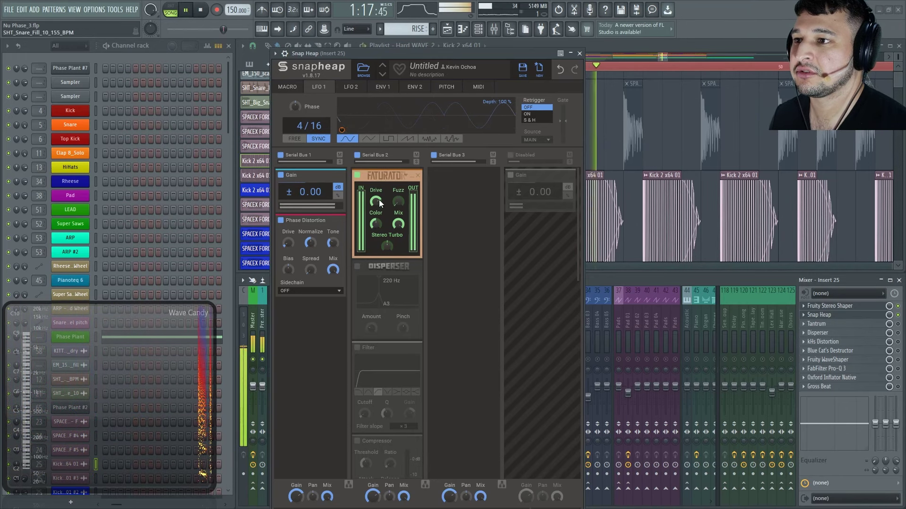
key(space)
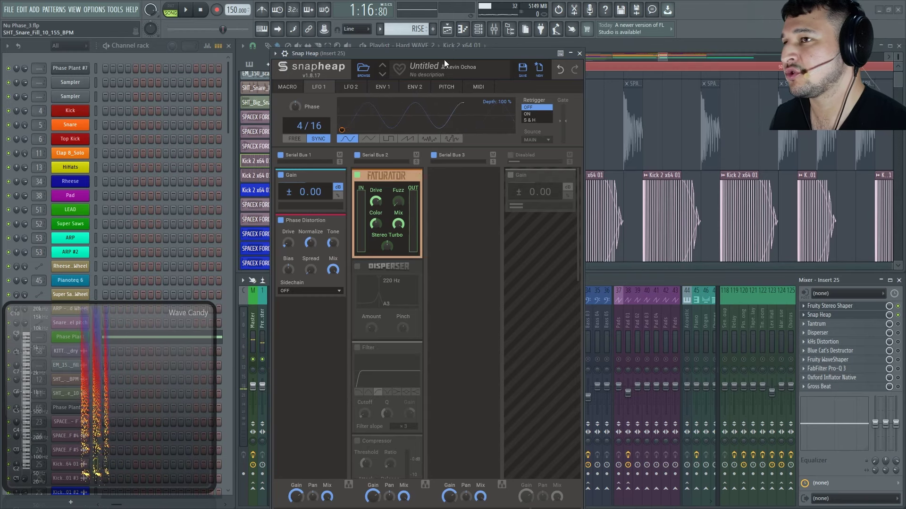
key(space)
mouse_move(376, 225)
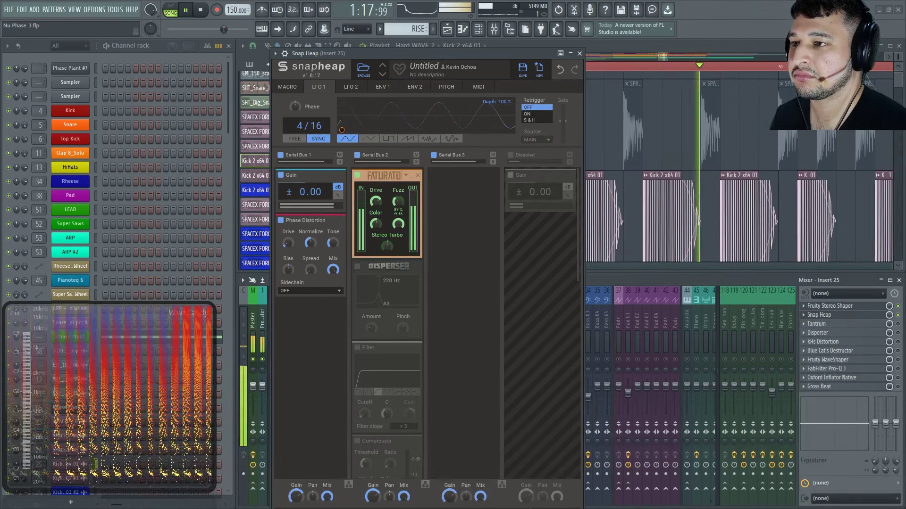
key(space)
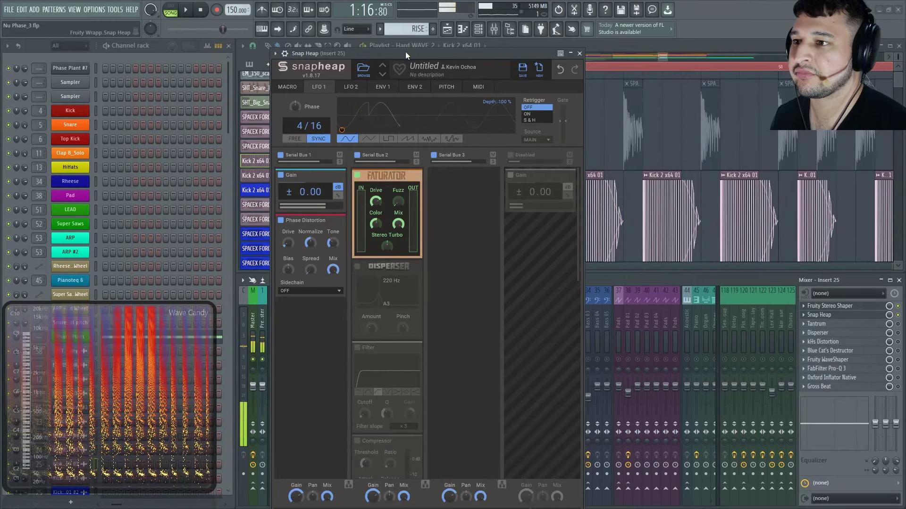
Re-enable the Serial Bus 2 Filter after the Disperser, A/B-ing it during playback
scroll(438, 352, down, 2)
click(357, 281)
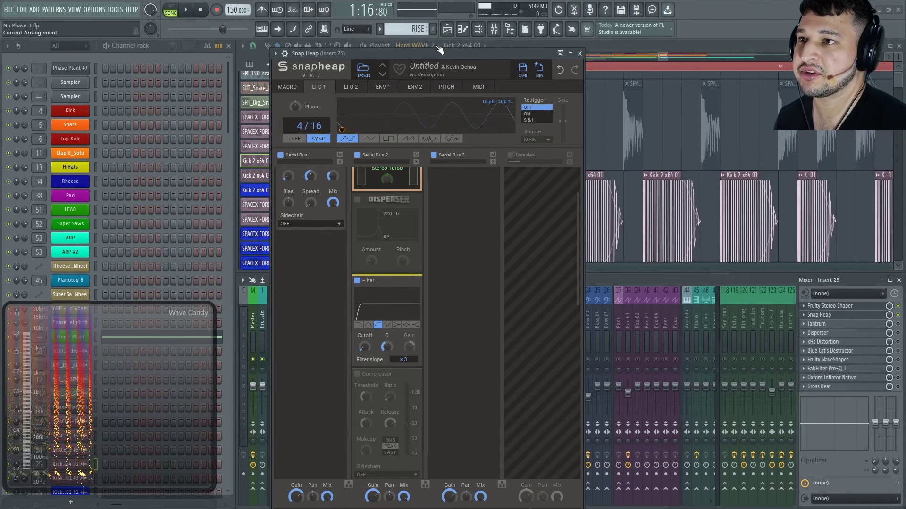
key(space)
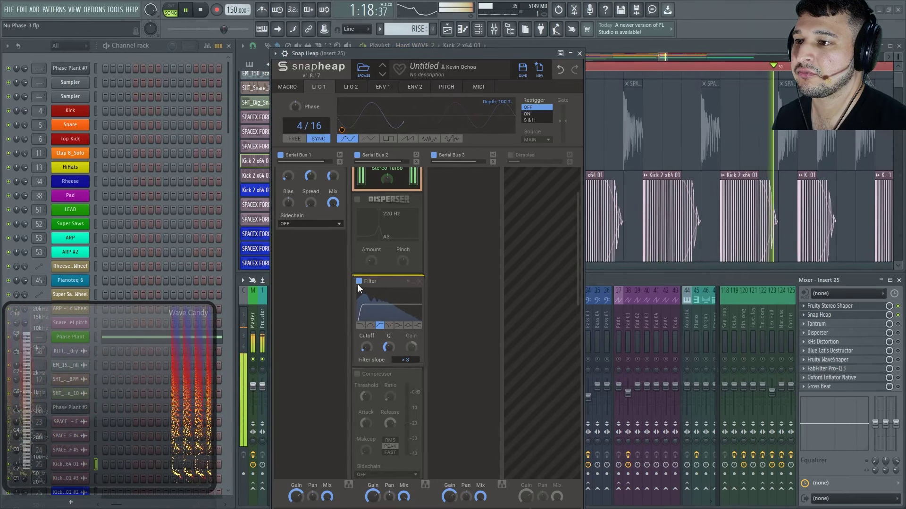
click(358, 283)
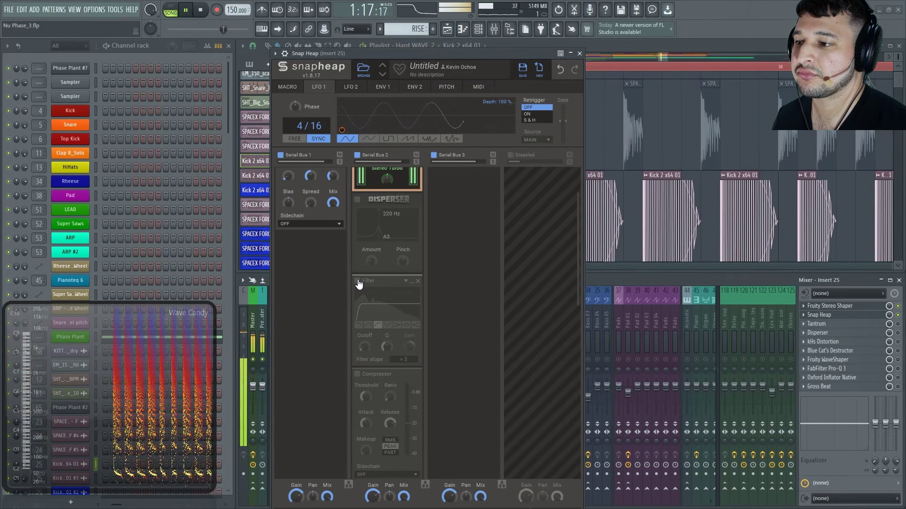
click(357, 281)
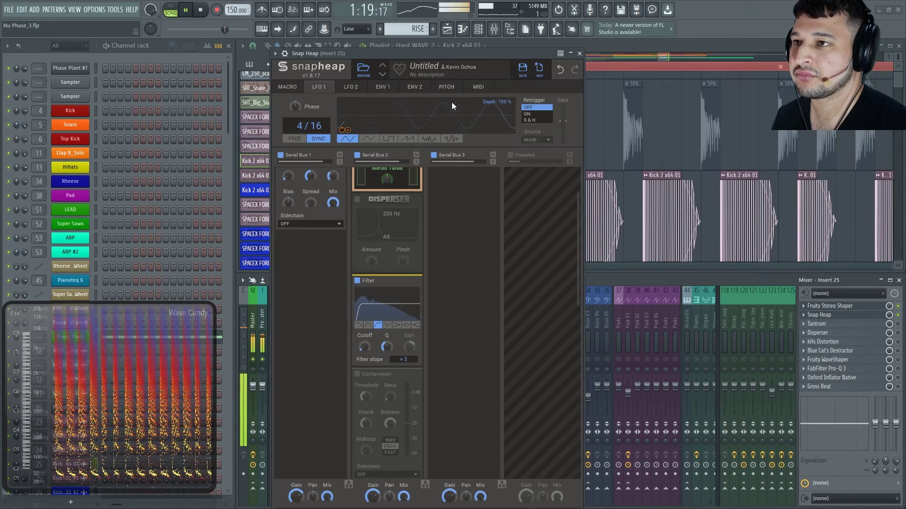
key(space)
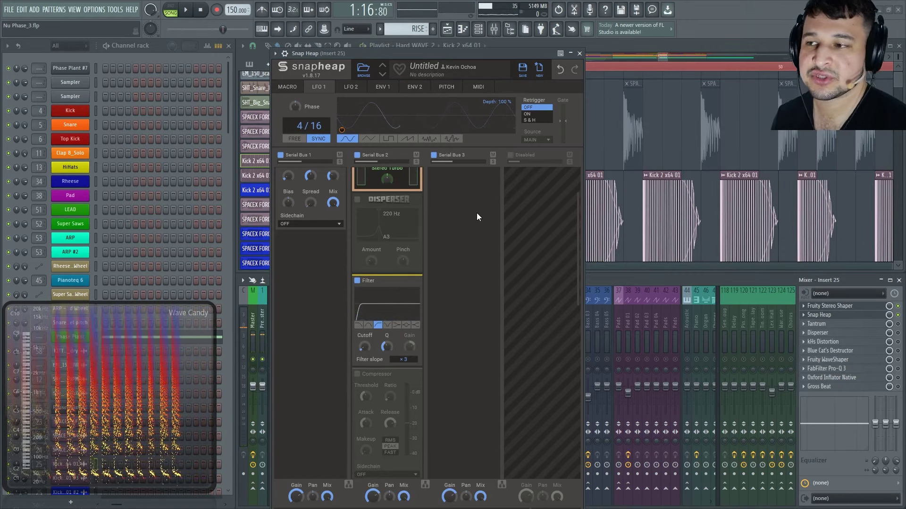
scroll(476, 215, down, 2)
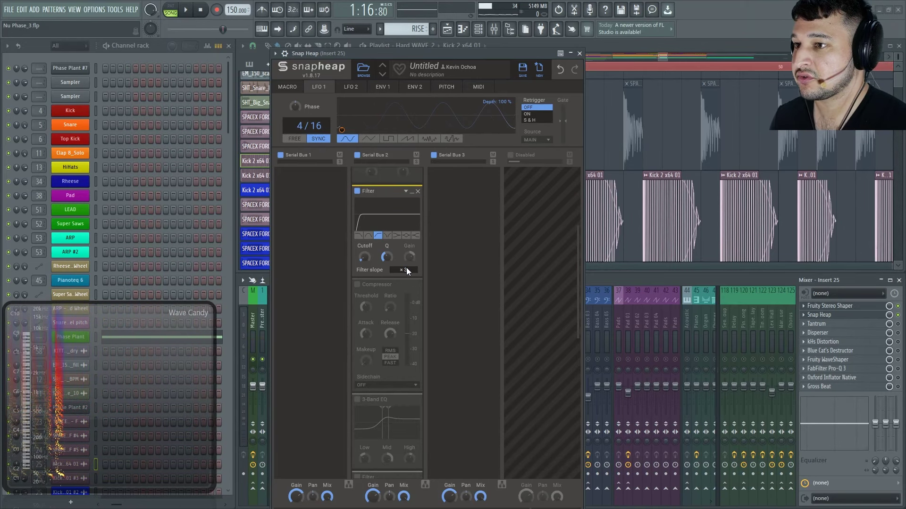
Enable the Compressor in Serial Bus 2, comparing it on and off during playback
click(357, 285)
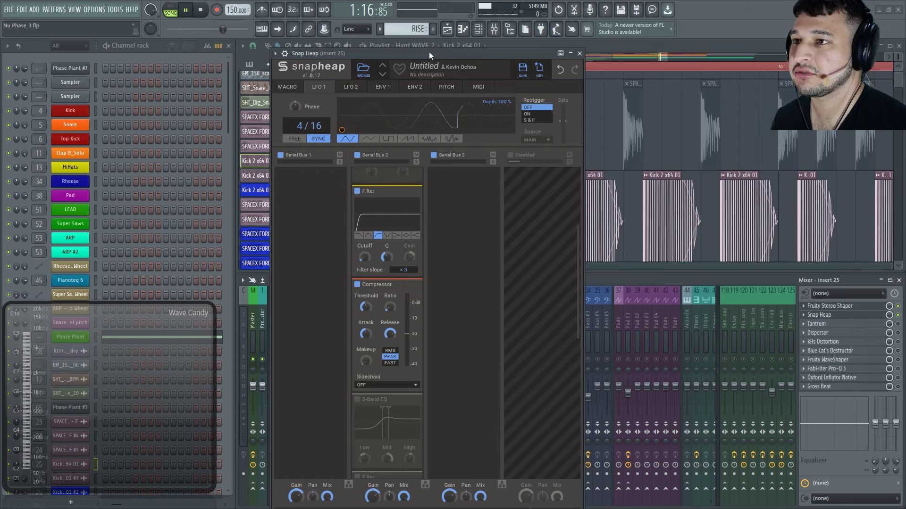
key(space)
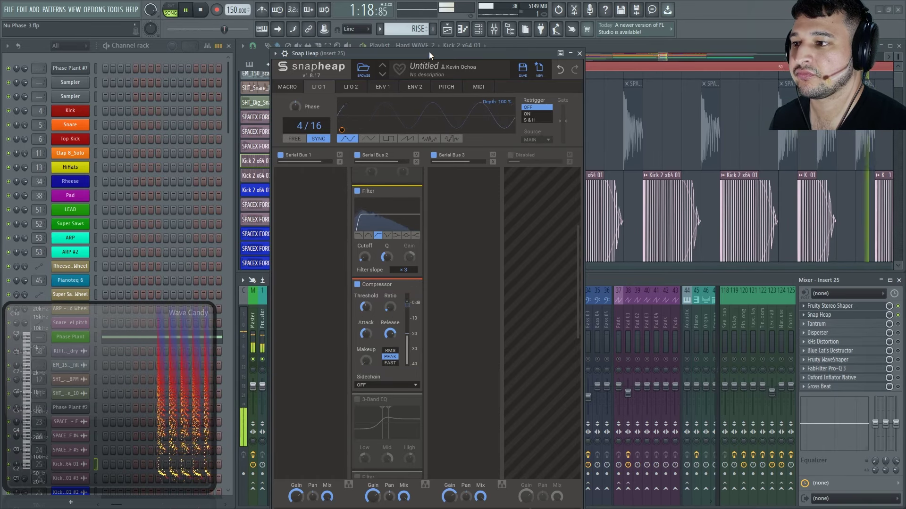
click(357, 285)
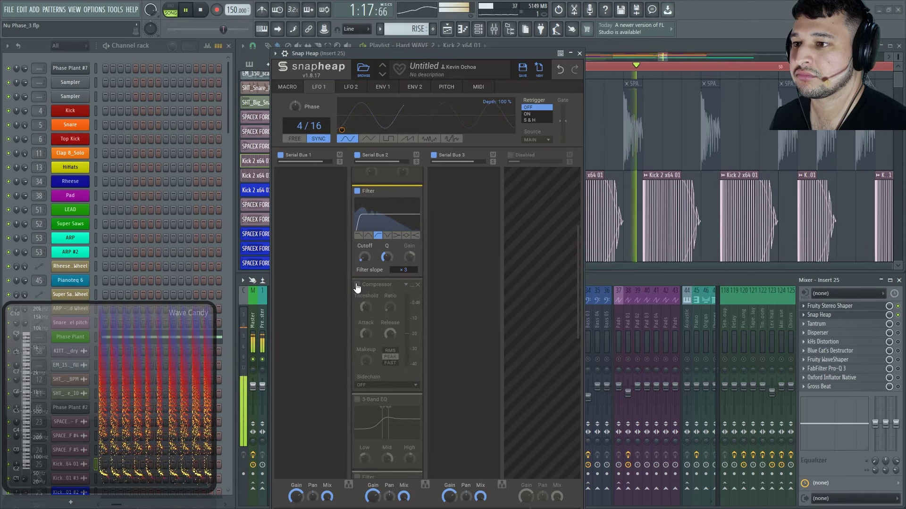
click(358, 285)
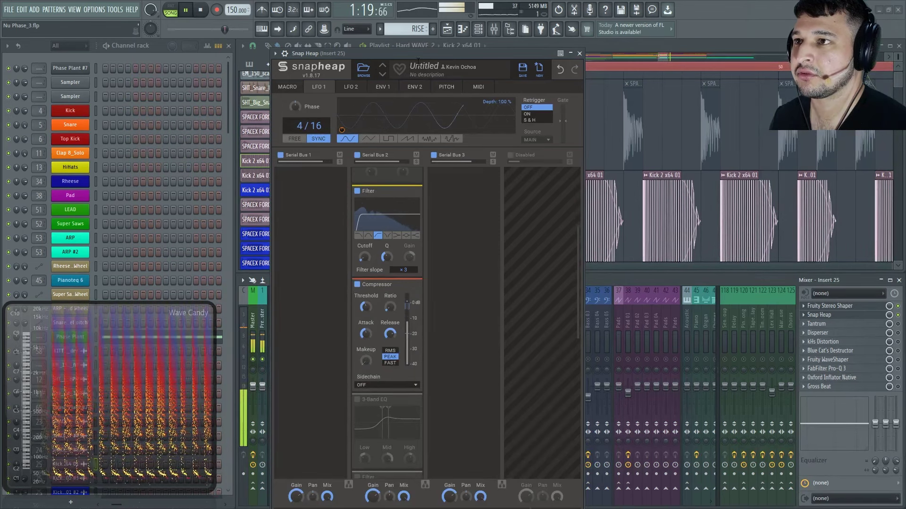
scroll(450, 221, down, 2)
key(space)
Turn on the Serial Bus 2 3-Band EQ and audition it
click(357, 333)
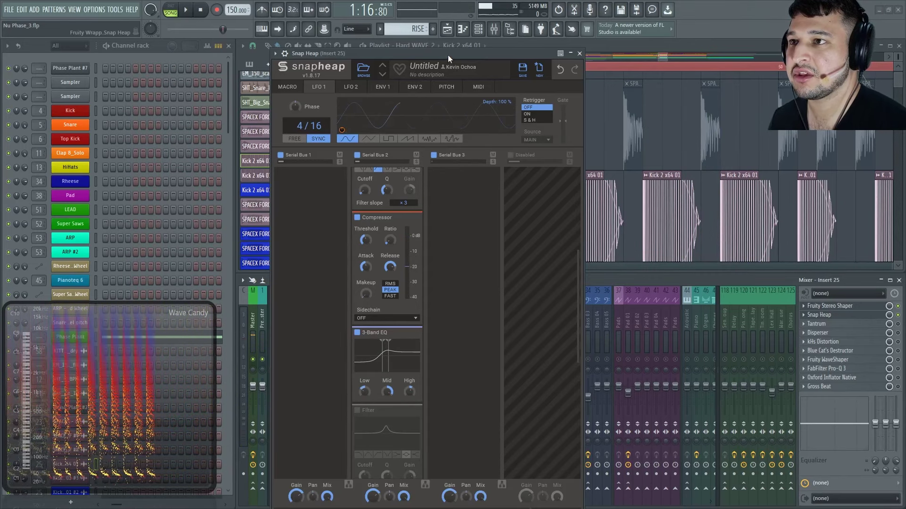
key(space)
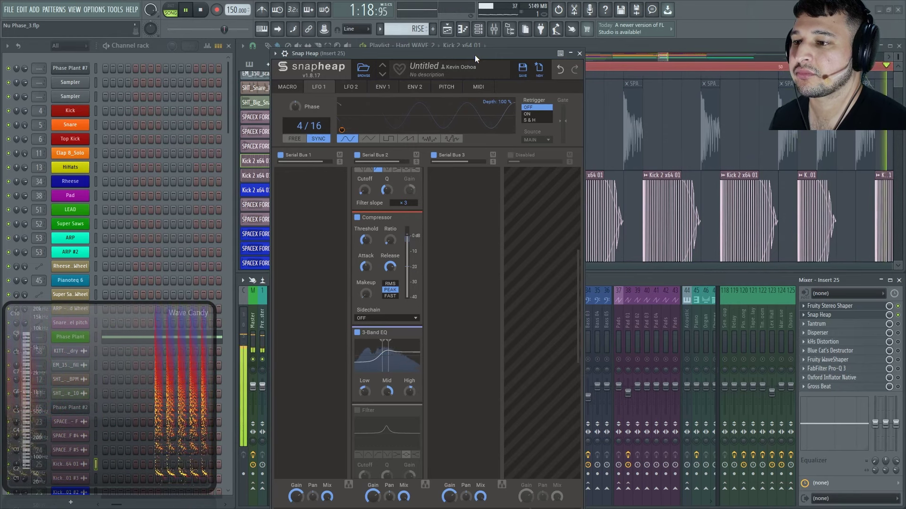
key(space)
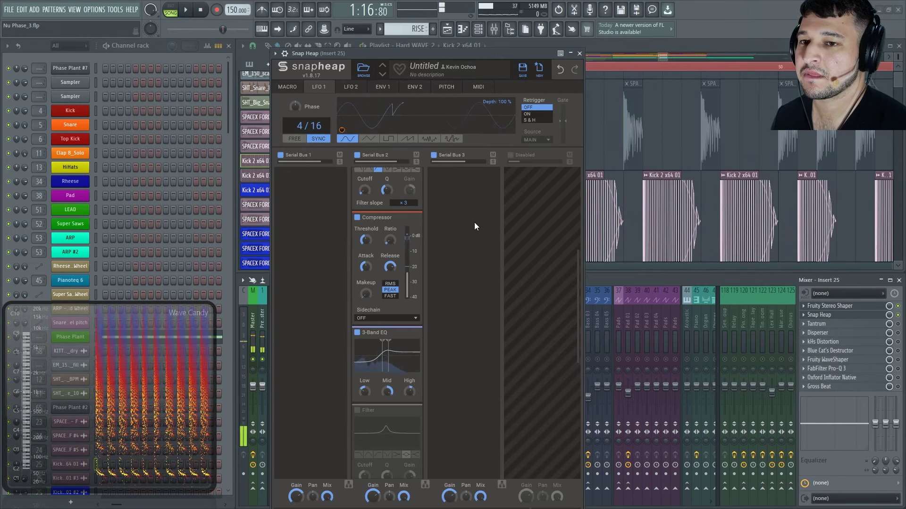
Turn on the Serial Bus 2 Filter, listen to it, and save the project
scroll(475, 222, down, 4)
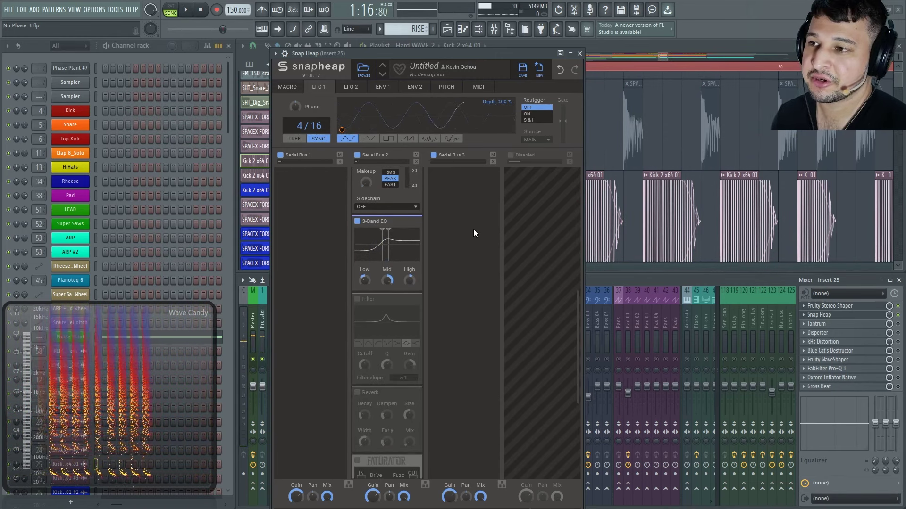
click(358, 300)
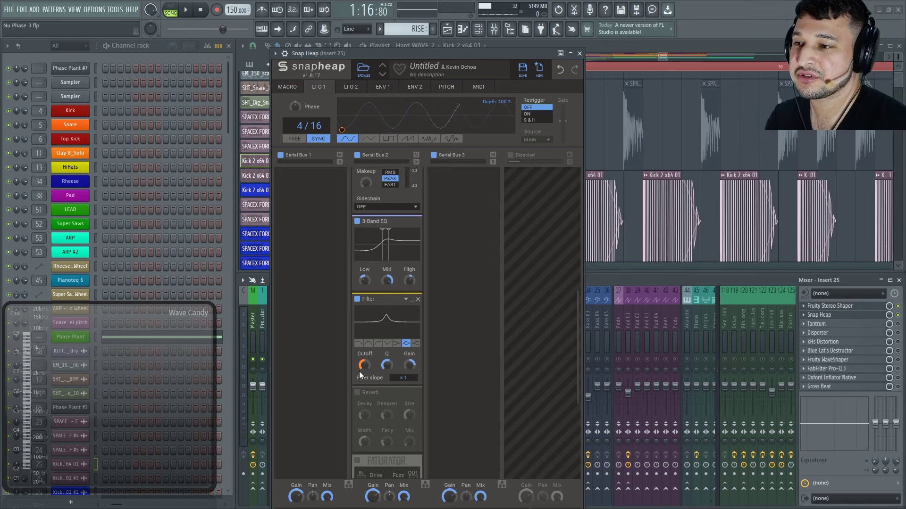
key(space)
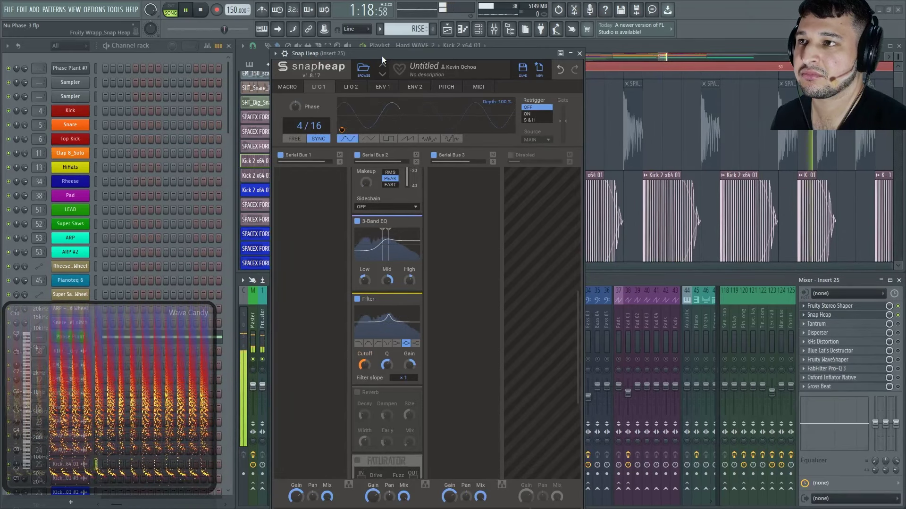
key(ctrl+s)
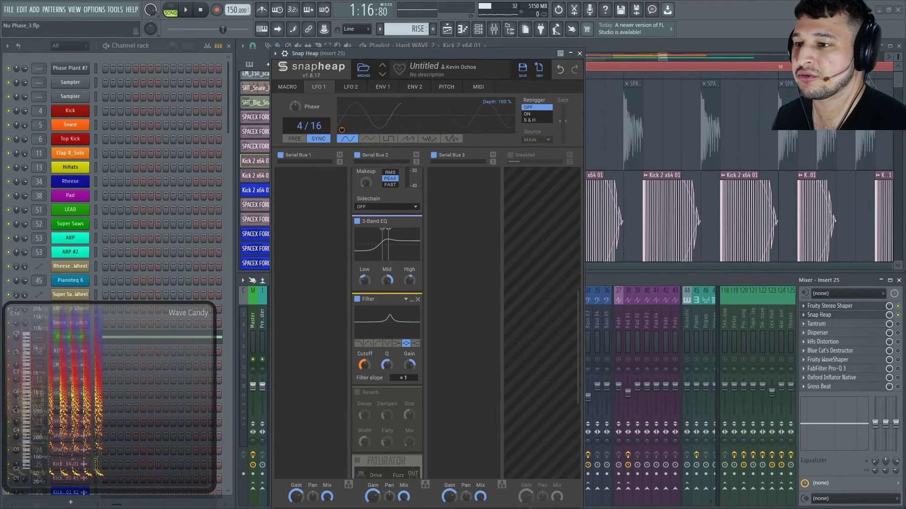
Lower the Serial Bus 2 Reverb mix to 15% while the song plays
scroll(401, 230, down, 2)
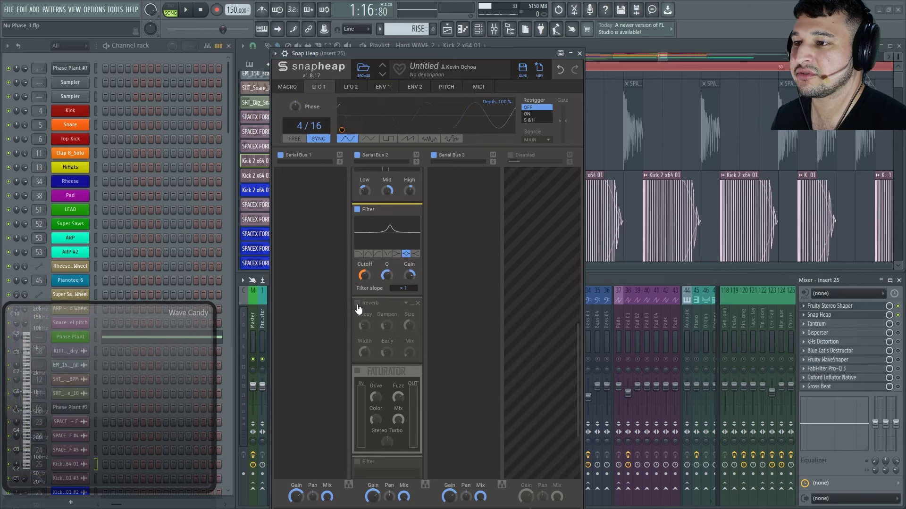
key(space)
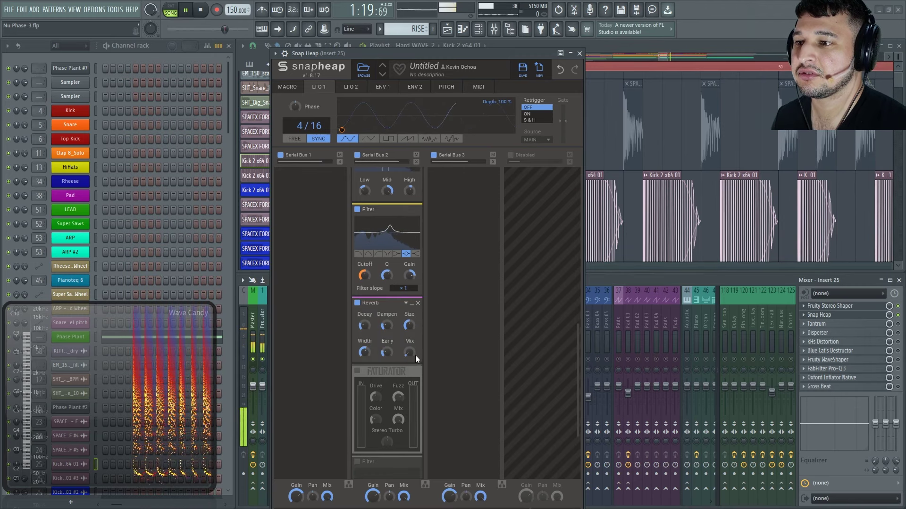
drag(408, 352, 409, 377)
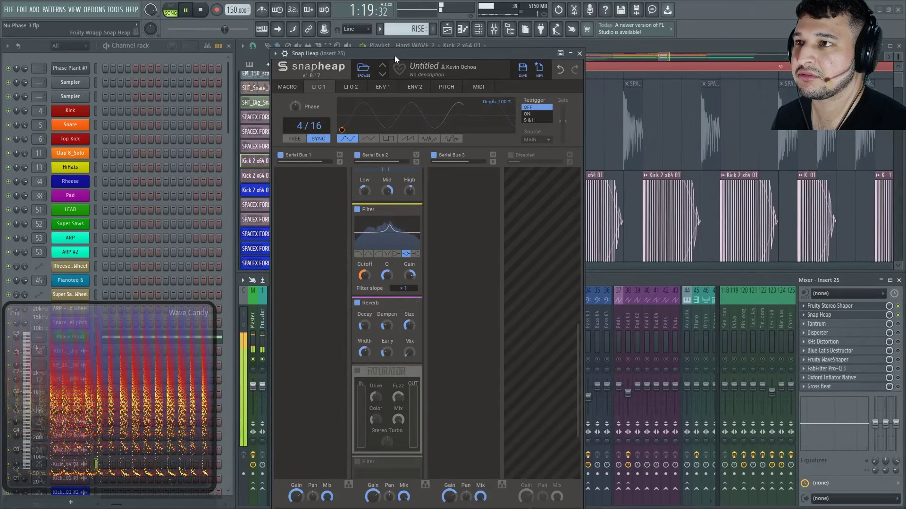
key(space)
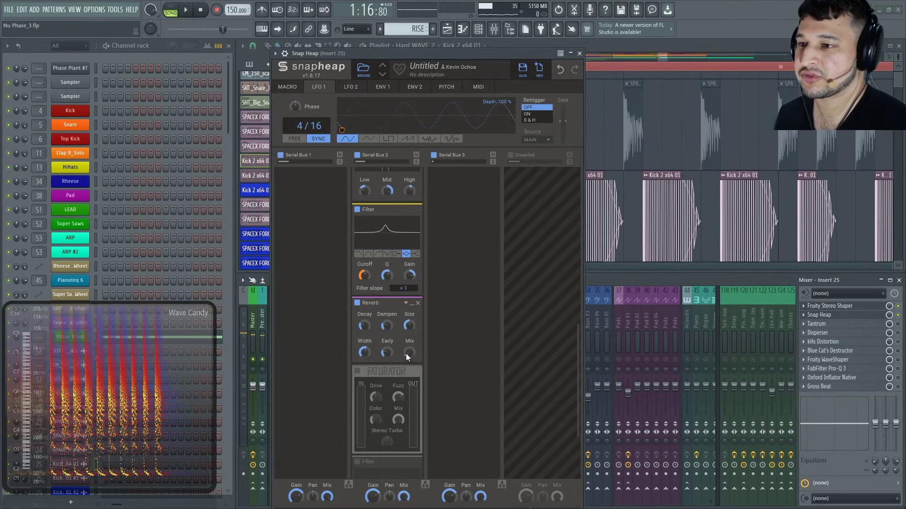
scroll(402, 283, down, 3)
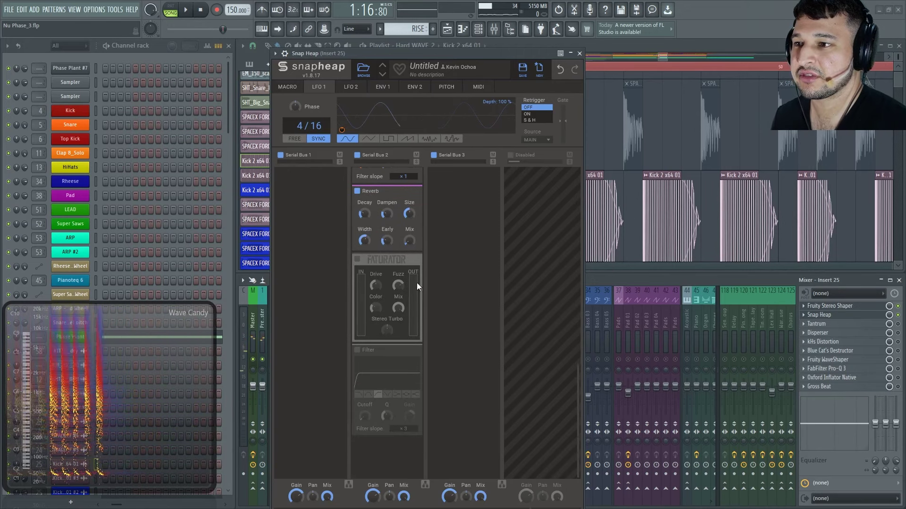
Turn on the Faturator module and A/B the Reverb on and off during playback
click(358, 260)
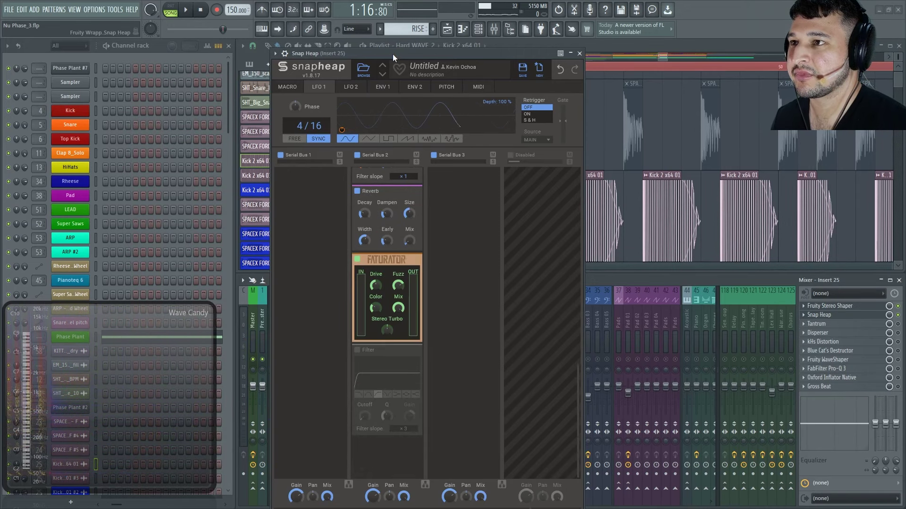
key(space)
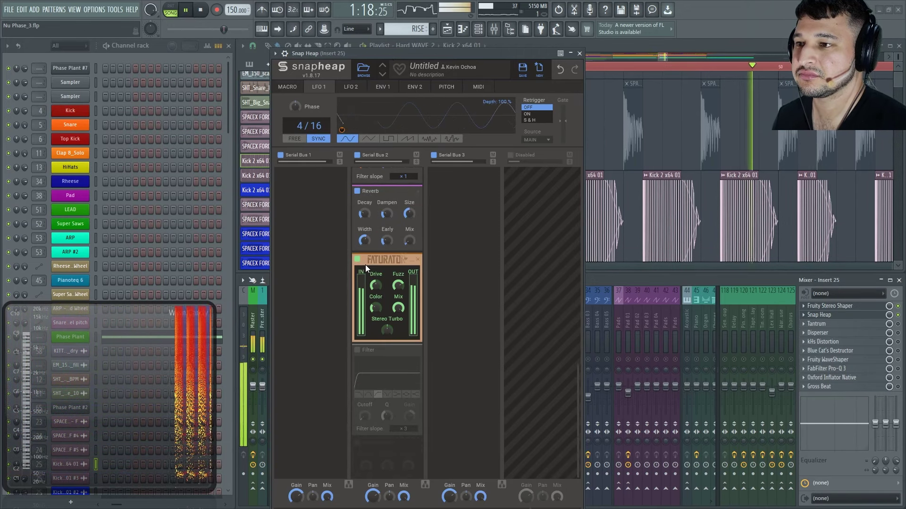
click(356, 191)
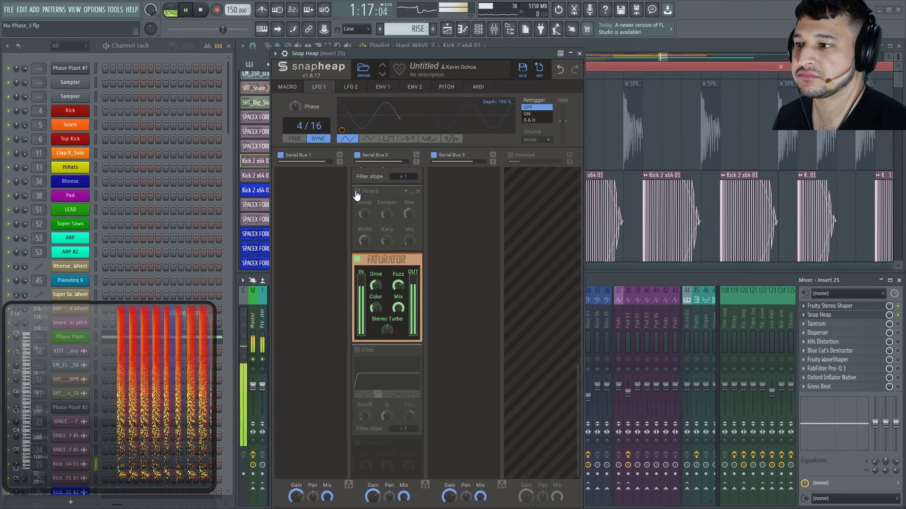
click(357, 191)
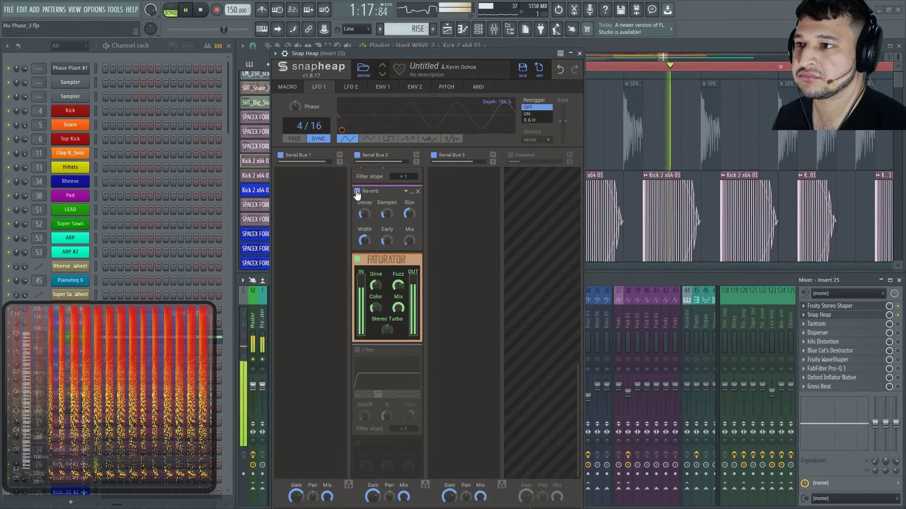
mouse_move(406, 238)
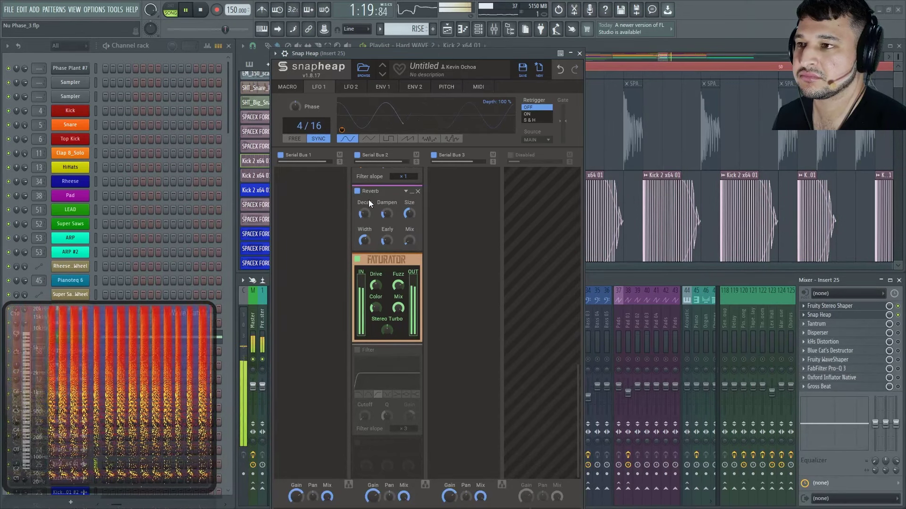
key(space)
Toggle the Reverb again, check its mix amount, and listen back twice
click(357, 191)
drag(384, 52, 386, 52)
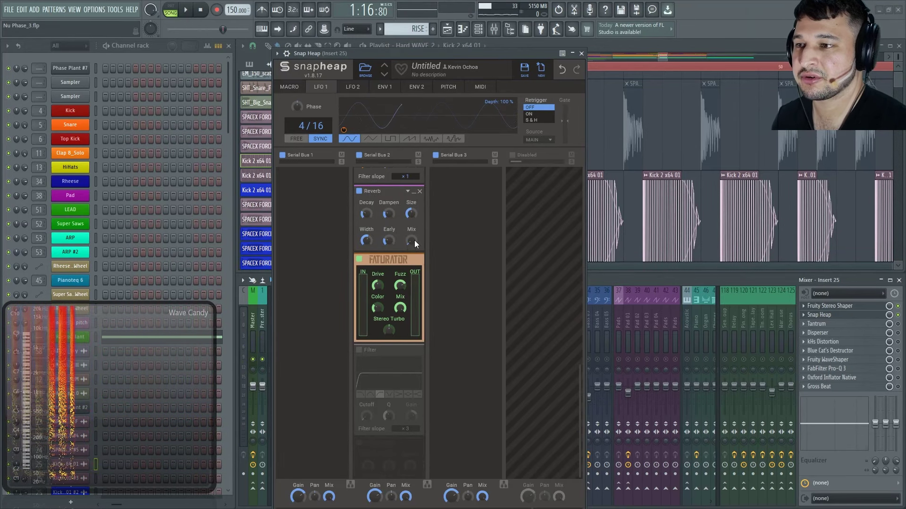
drag(414, 239, 413, 240)
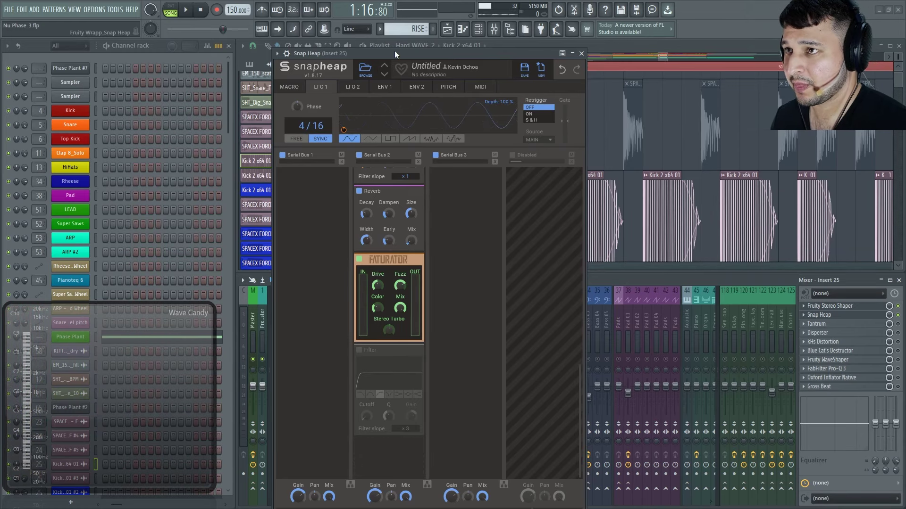
drag(394, 50, 394, 49)
key(space)
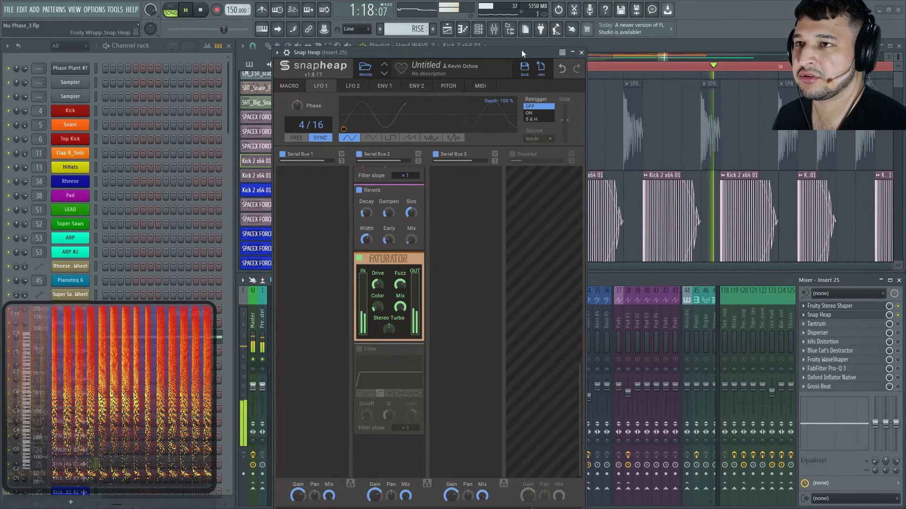
key(space)
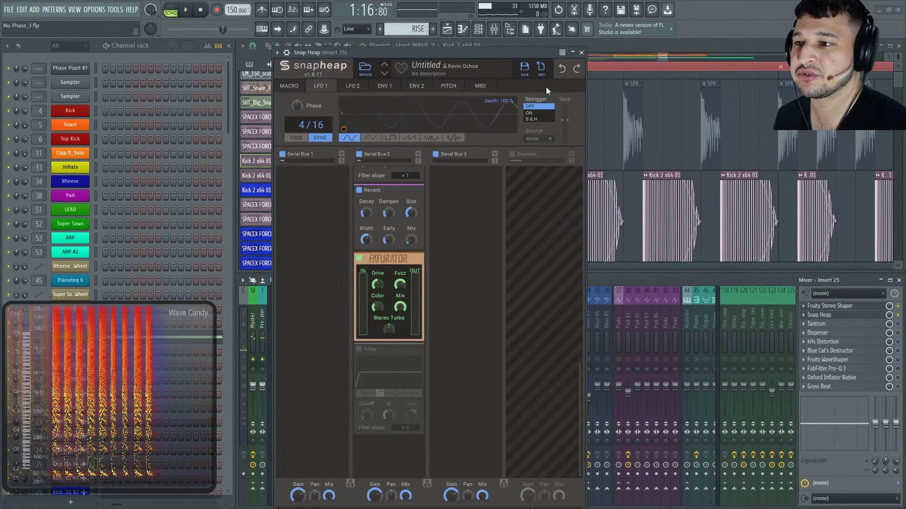
key(space)
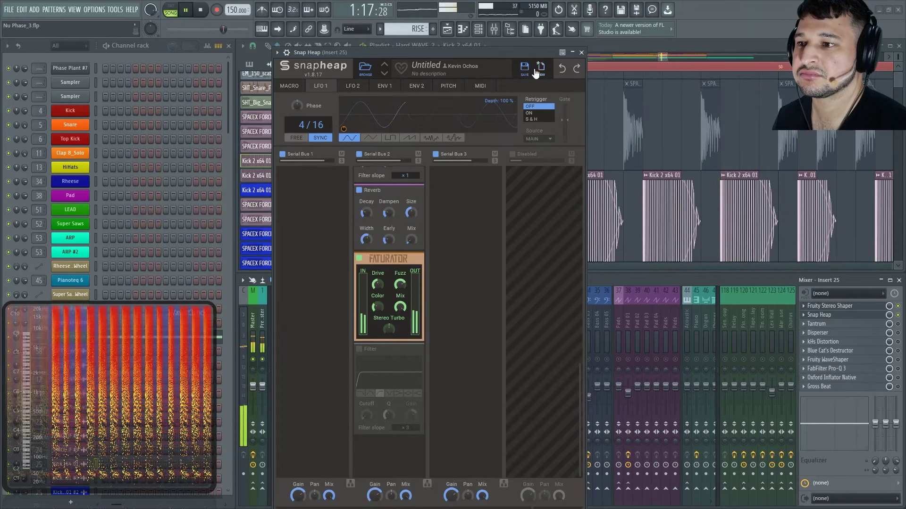
key(space)
Enable the lower Filter module, undo the last change, and activate Serial Bus 4
click(359, 349)
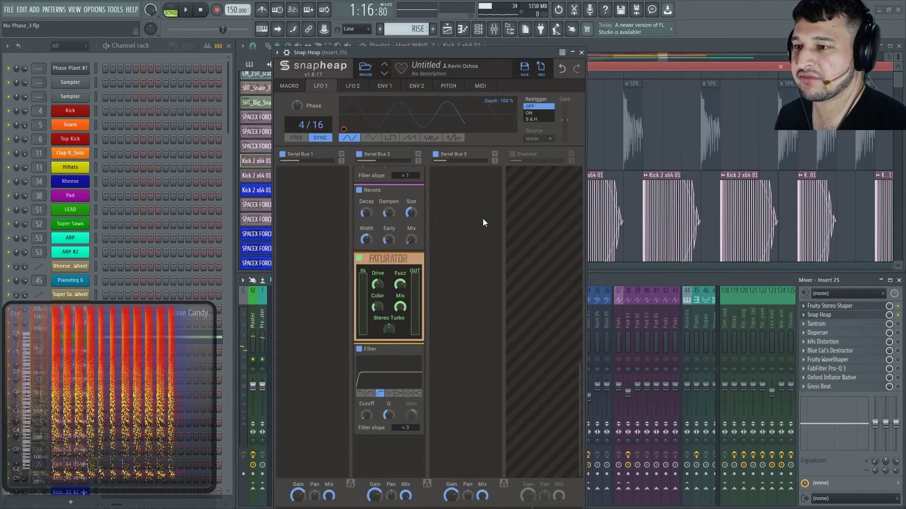
key(space)
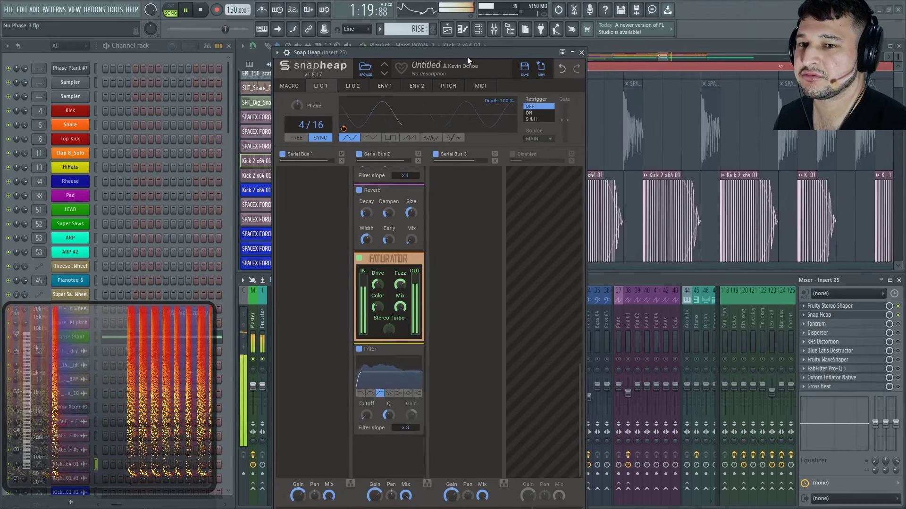
key(space)
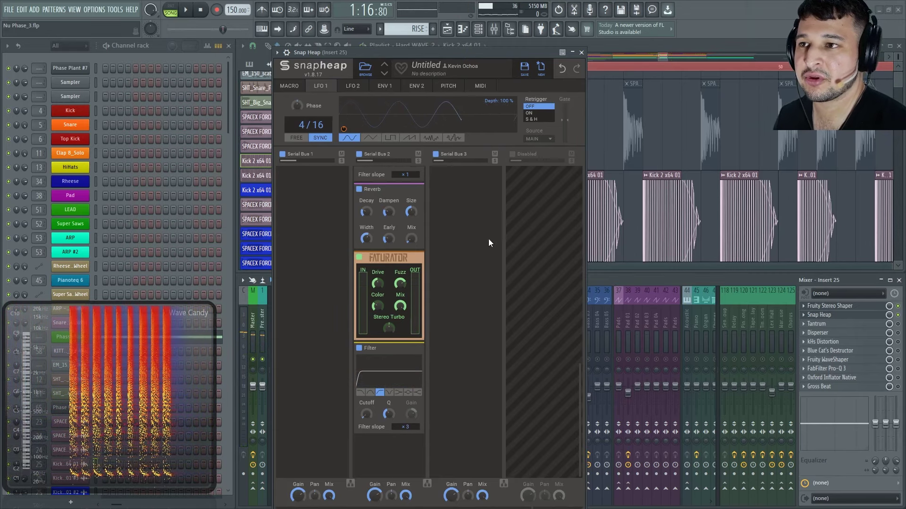
key(ctrl+z)
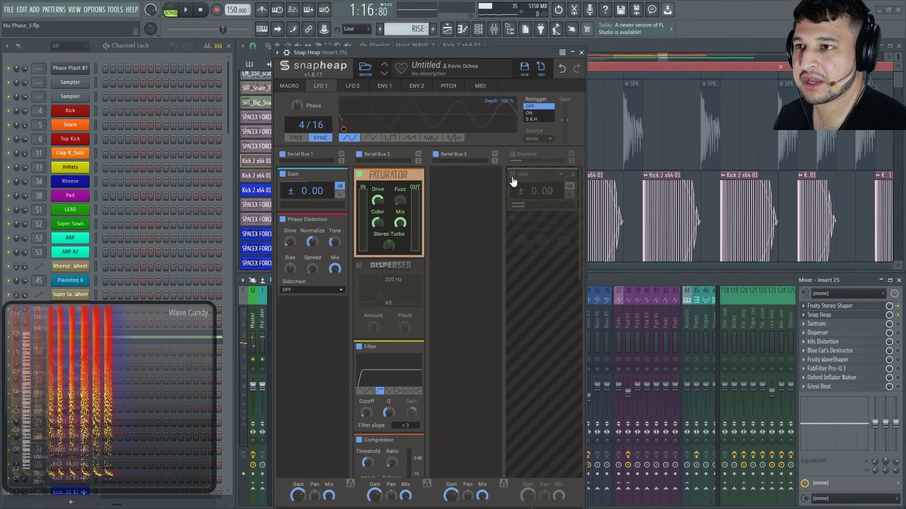
click(514, 158)
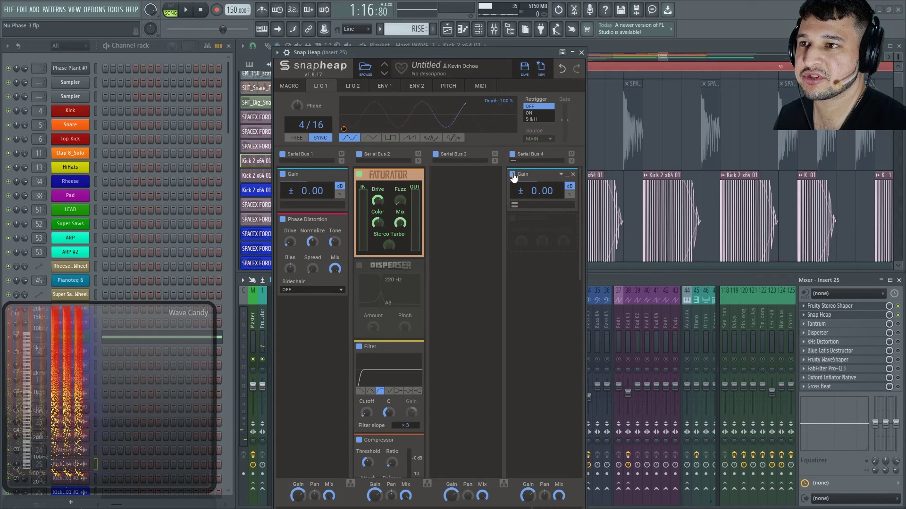
Close Snap Heap, then preview and close the Fruity WaveShaper on the insert
click(581, 53)
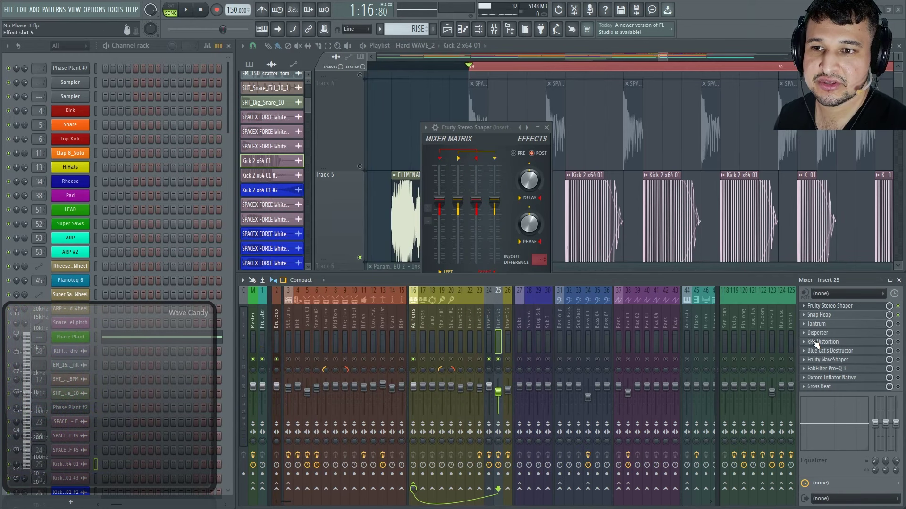
click(853, 361)
key(space)
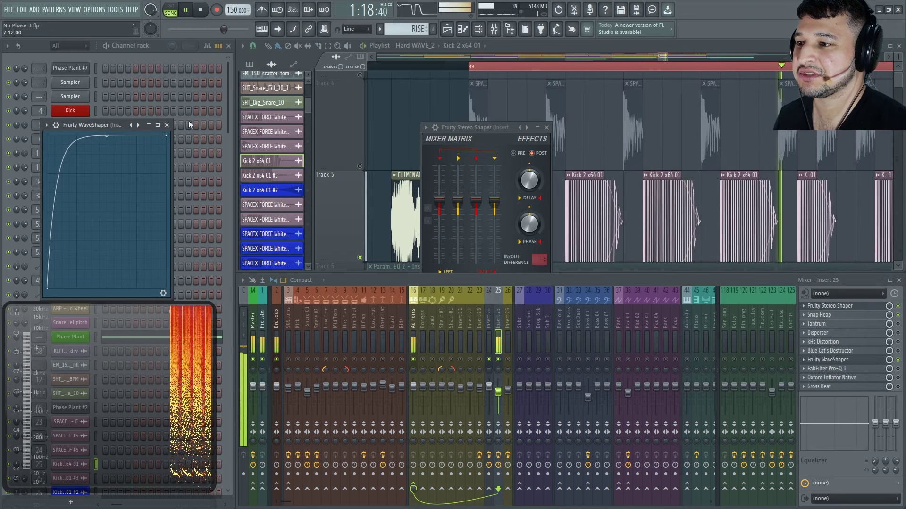
click(166, 125)
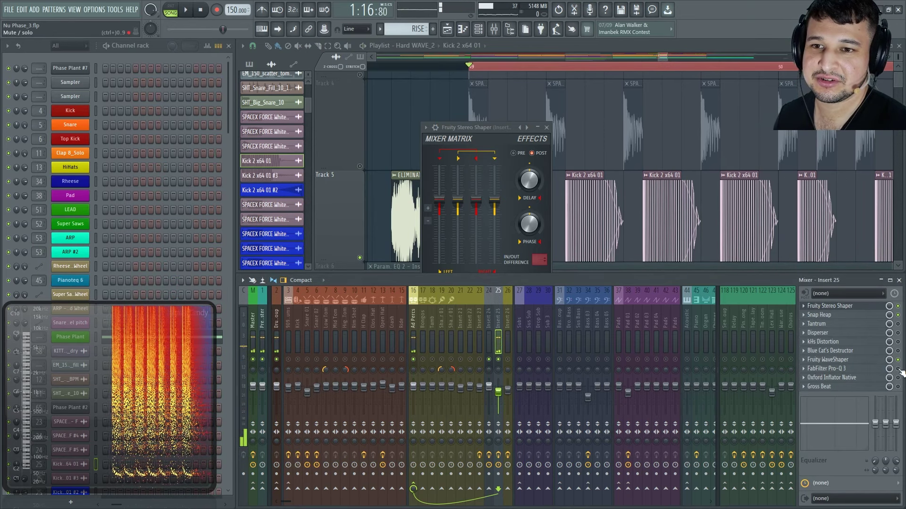
Audition Pro-Q 3 on insert 25, then close it and the Stereo Shaper window
click(872, 370)
key(space)
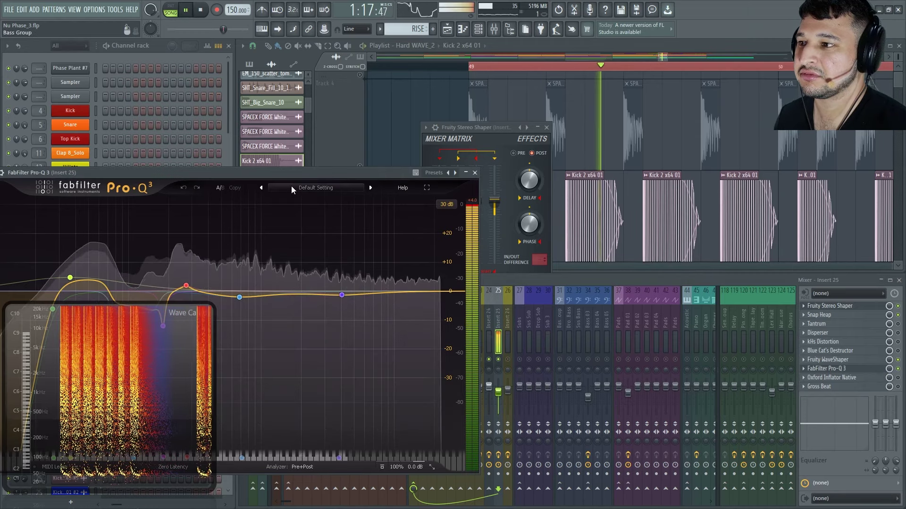
drag(279, 172, 419, 138)
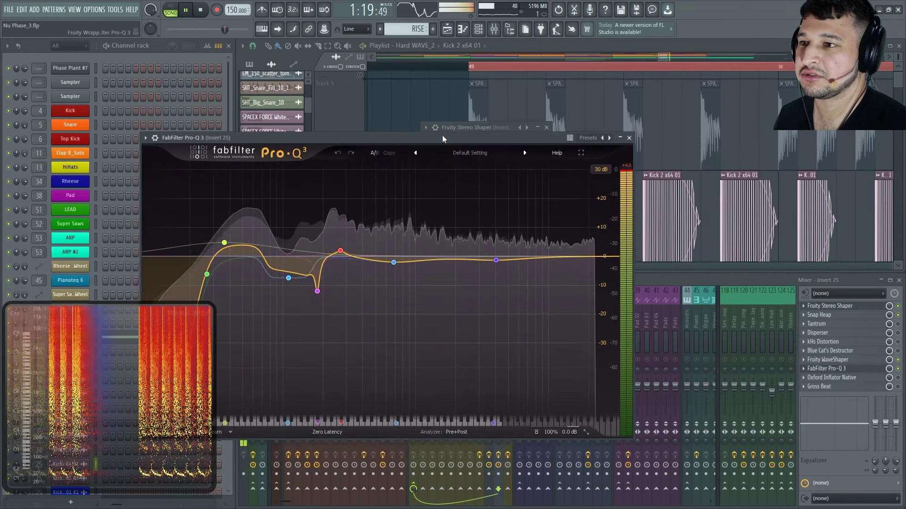
key(space)
click(628, 137)
key(space)
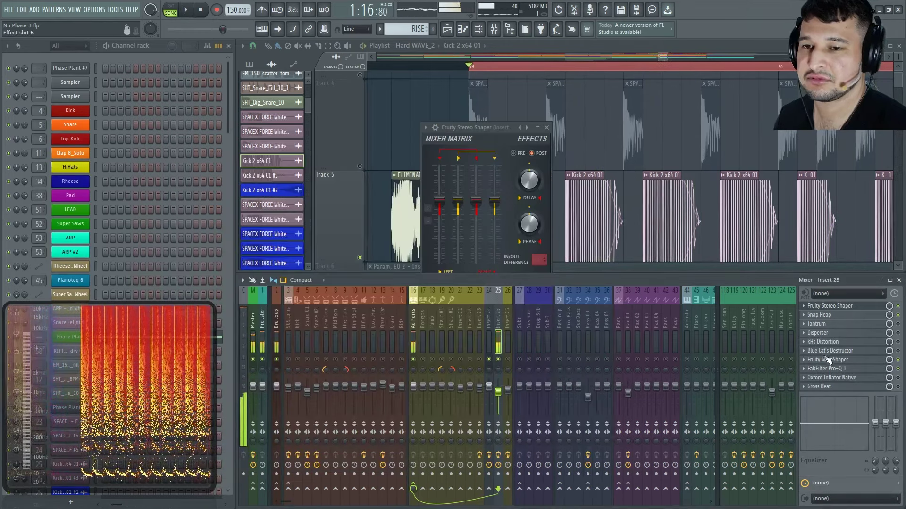
key(space)
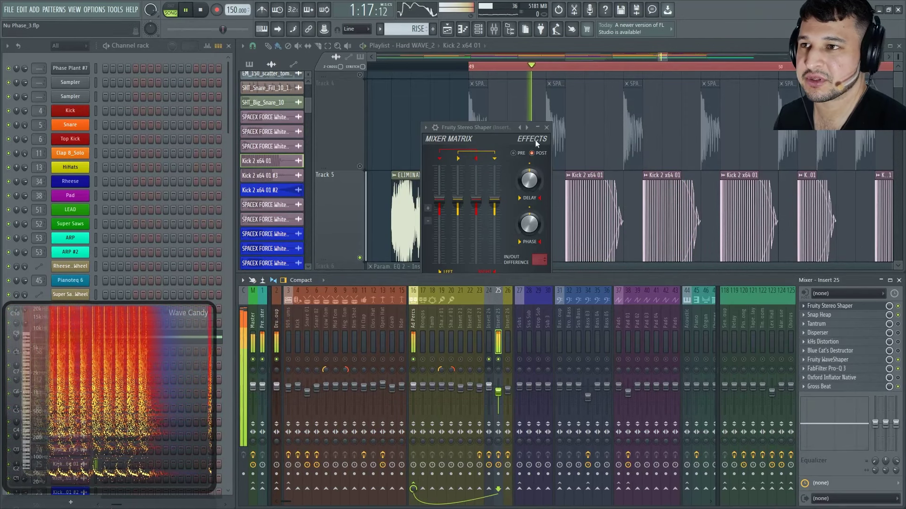
click(546, 127)
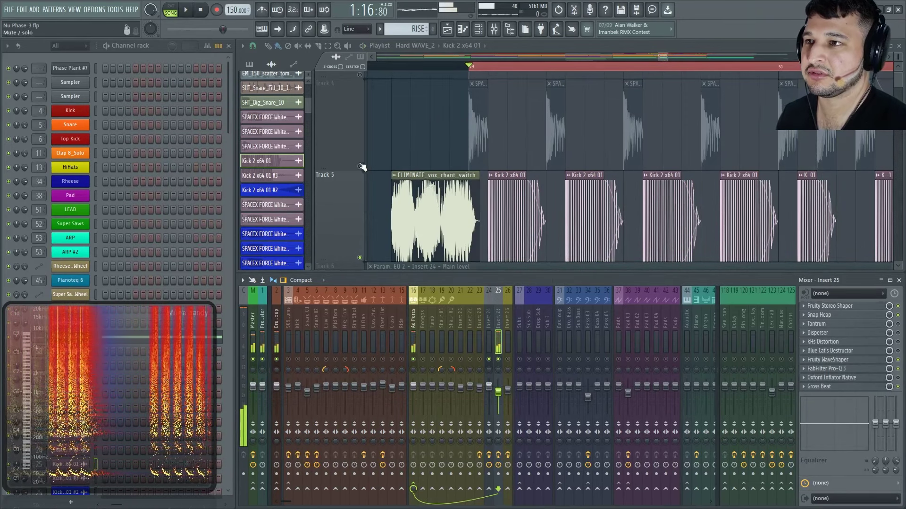
Play the kick section from bar 49 twice, then clear the playlist time selection
key(space)
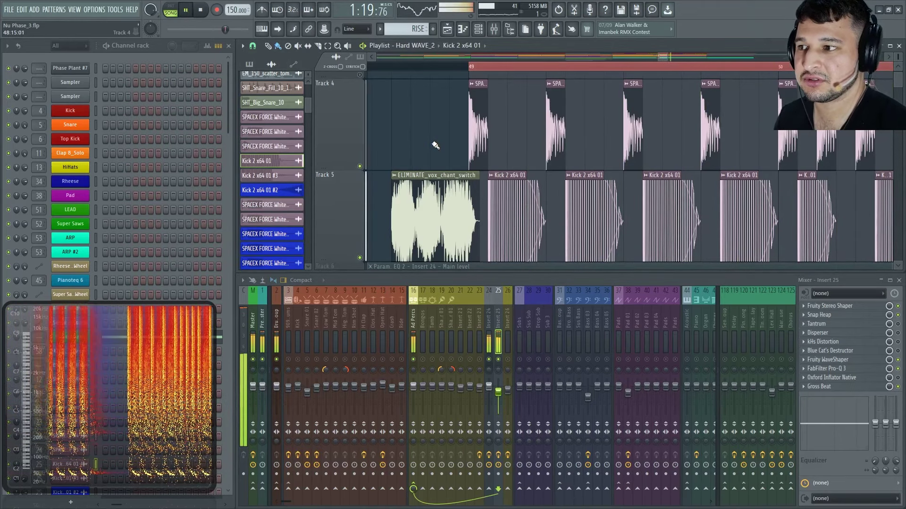
scroll(647, 203, down, 3)
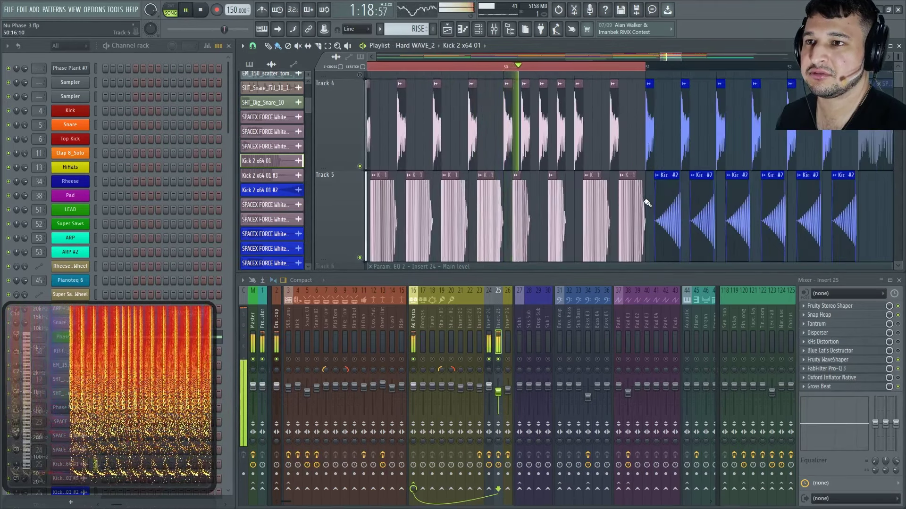
key(space)
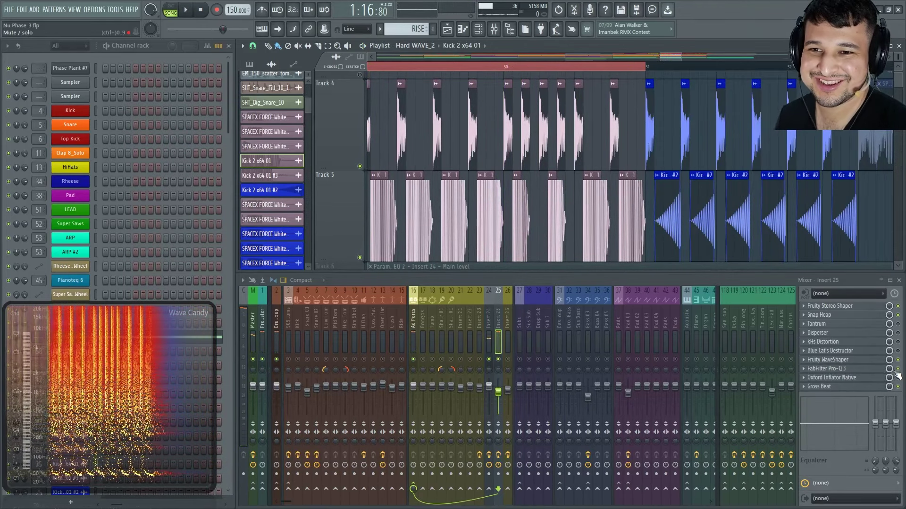
key(space)
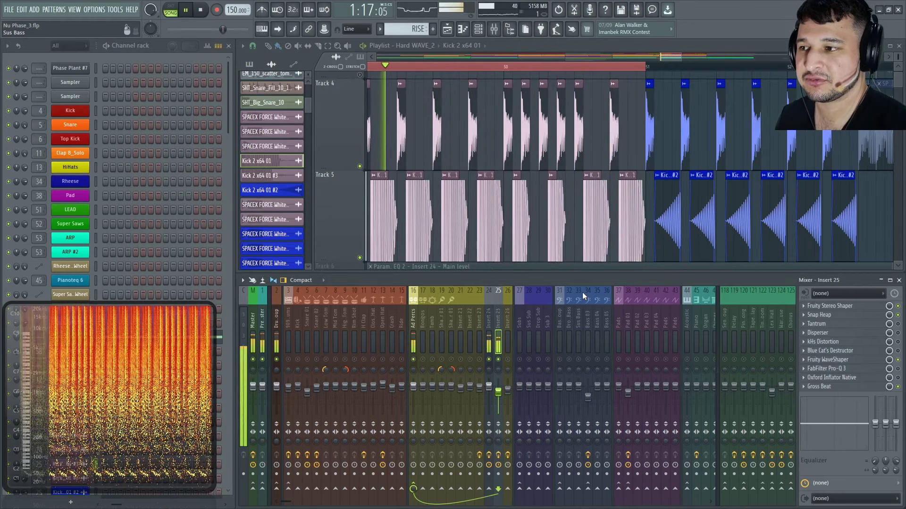
key(space)
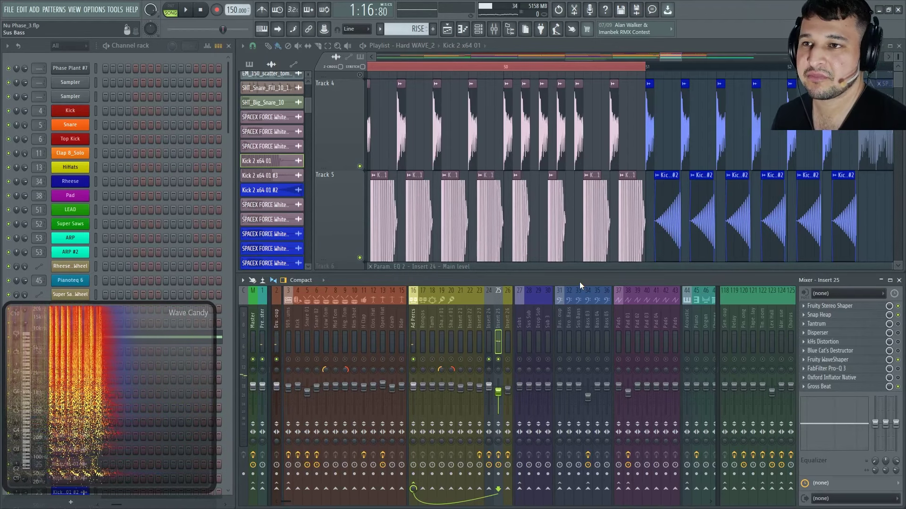
scroll(424, 134, up, 1)
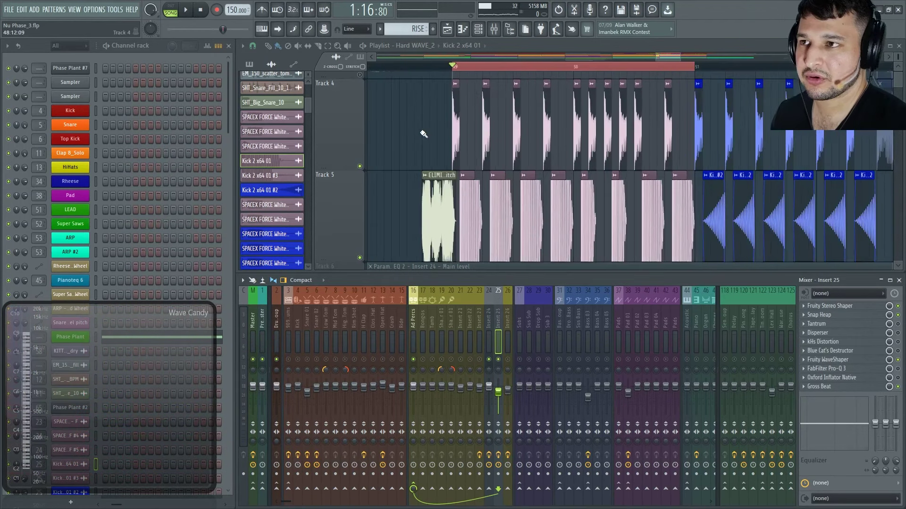
click(424, 133)
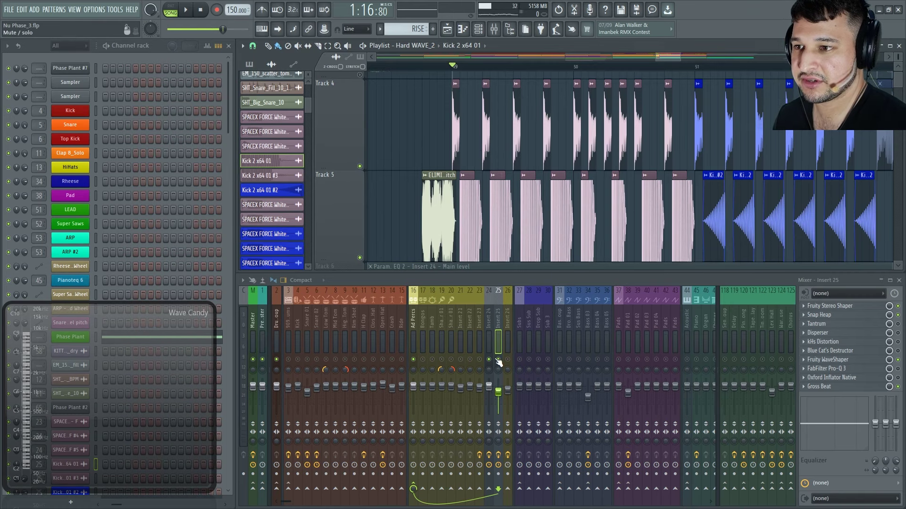
Release the mixer solo and the playlist solo so every track plays
right_click(499, 360)
scroll(501, 213, down, 2)
scroll(502, 214, up, 3)
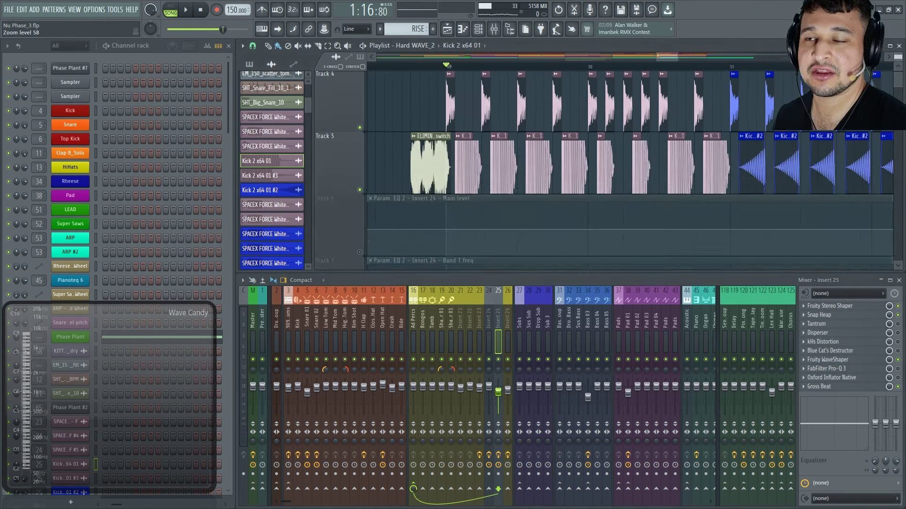
scroll(627, 170, down, 3)
right_click(360, 90)
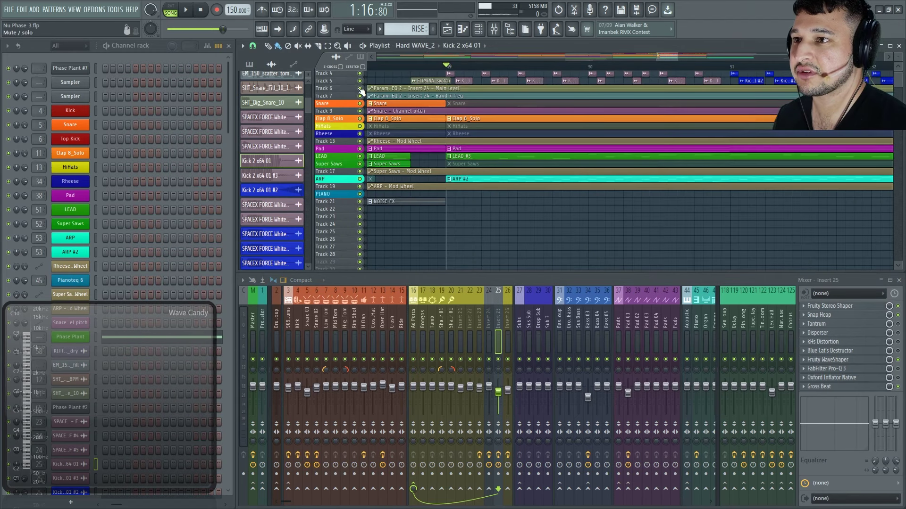
scroll(424, 158, up, 1)
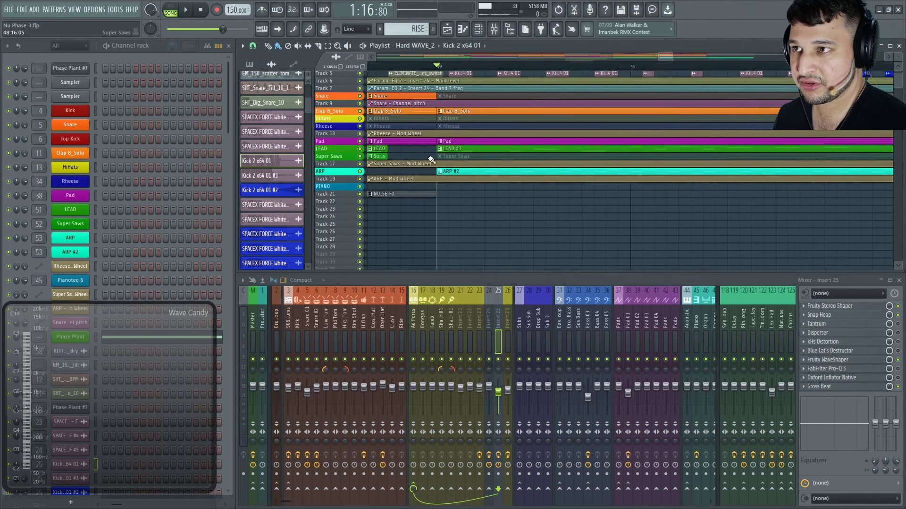
Solo the Pad track and raise the Pad 01 fader to -1.2 dB while listening
right_click(361, 141)
key(space)
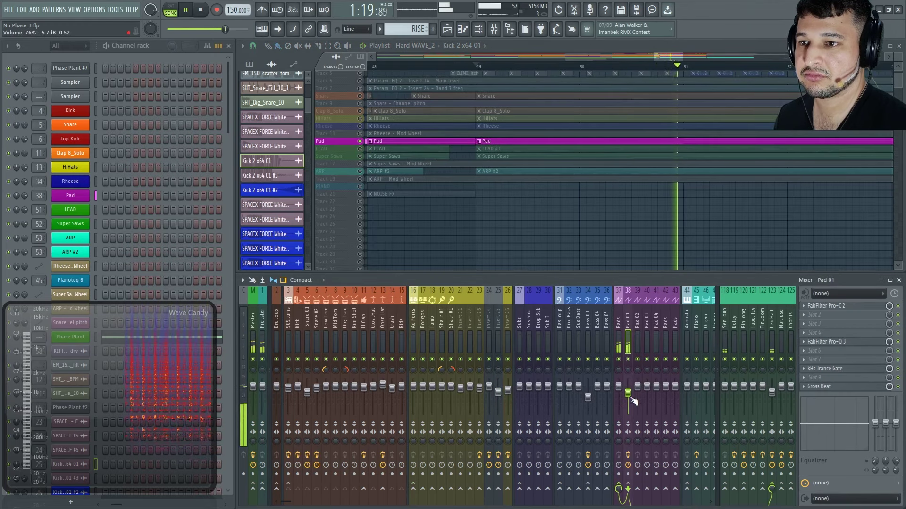
drag(628, 393, 628, 387)
scroll(610, 341, down, 4)
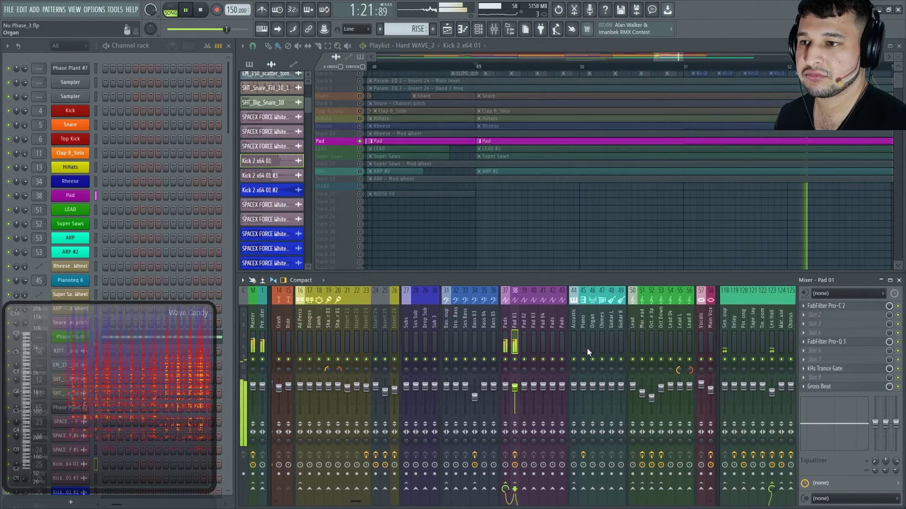
key(space)
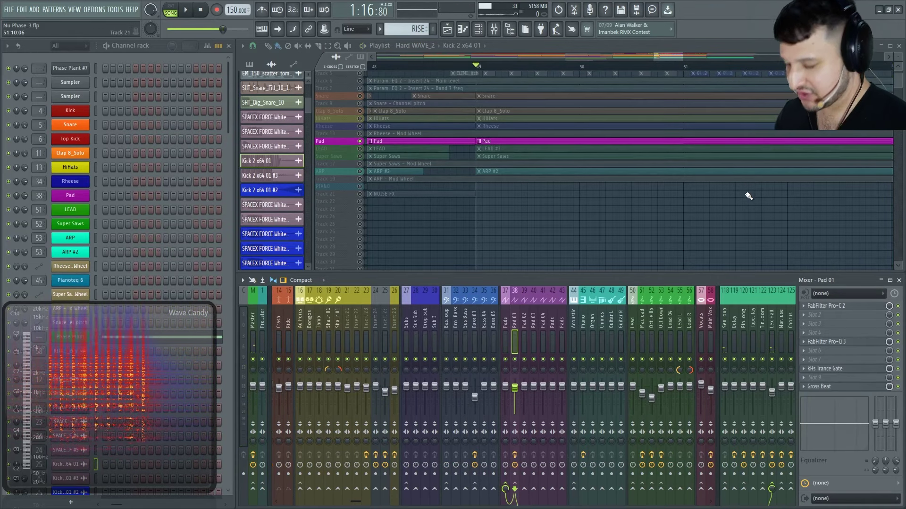
Unsolo Pad and compare the mix with the Pad track muted and unmuted
right_click(360, 141)
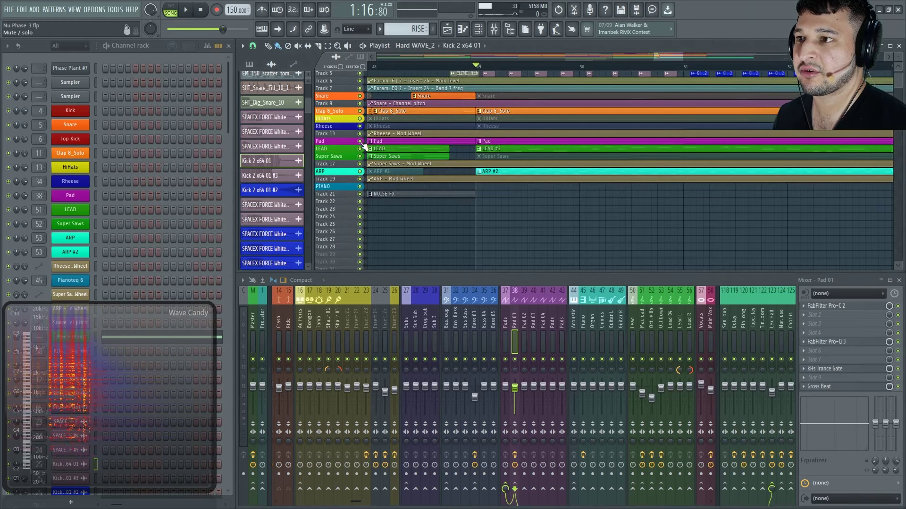
click(361, 142)
key(space)
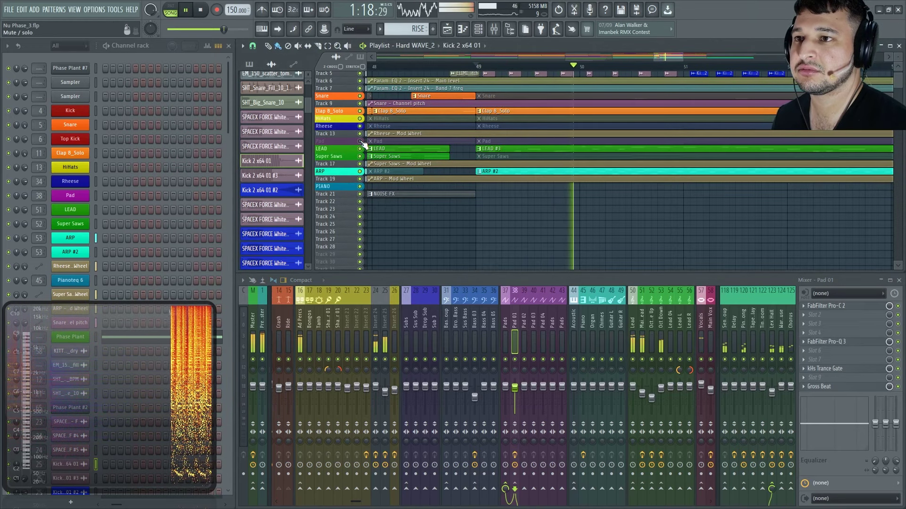
key(space)
click(360, 142)
key(space)
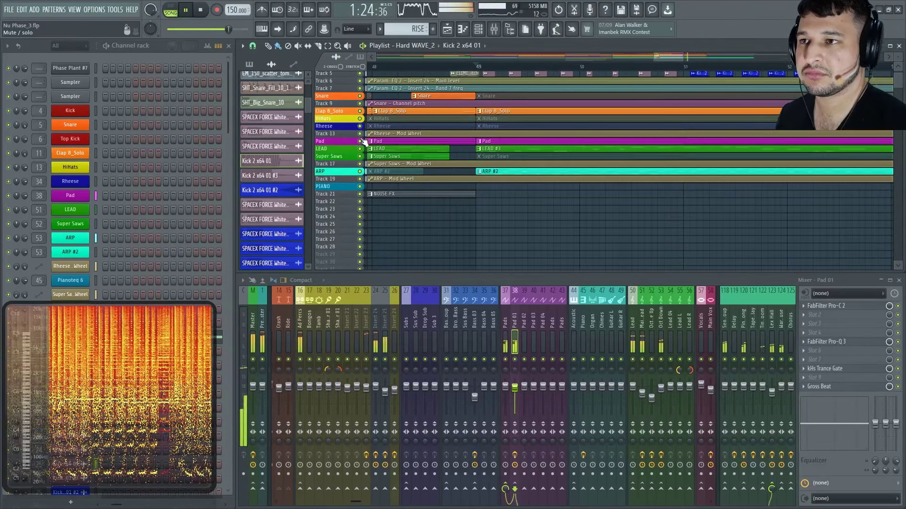
key(space)
Start playback from bar 41, briefly muting and unmuting the Pad track
scroll(568, 192, down, 5)
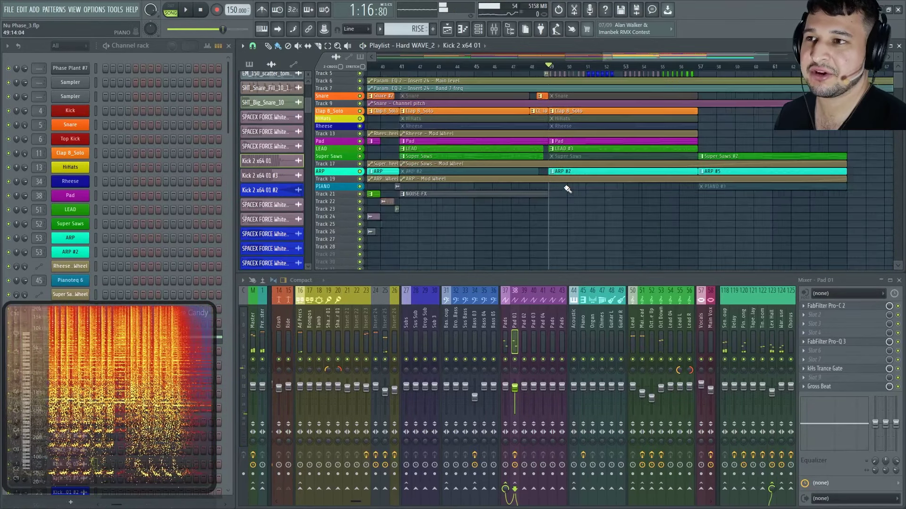
click(426, 63)
scroll(420, 66, up, 5)
scroll(417, 73, up, 2)
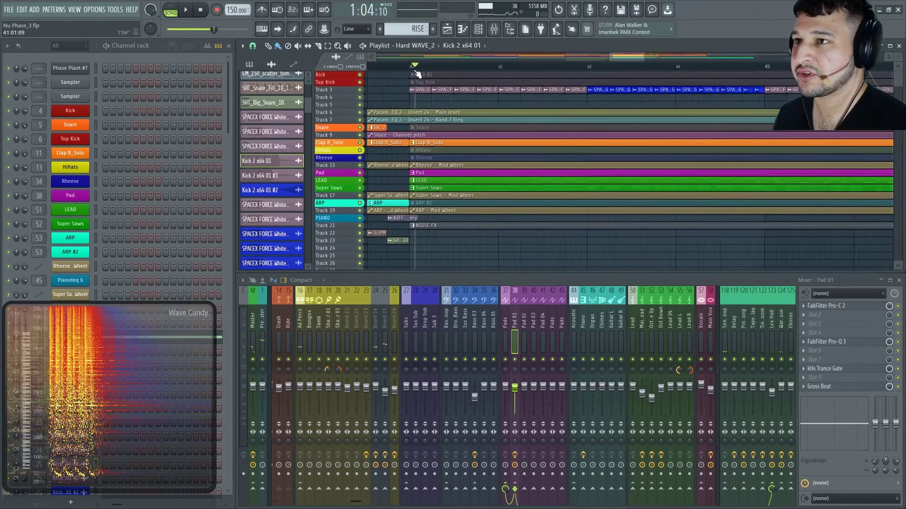
scroll(414, 68, up, 2)
click(408, 65)
scroll(392, 183, down, 3)
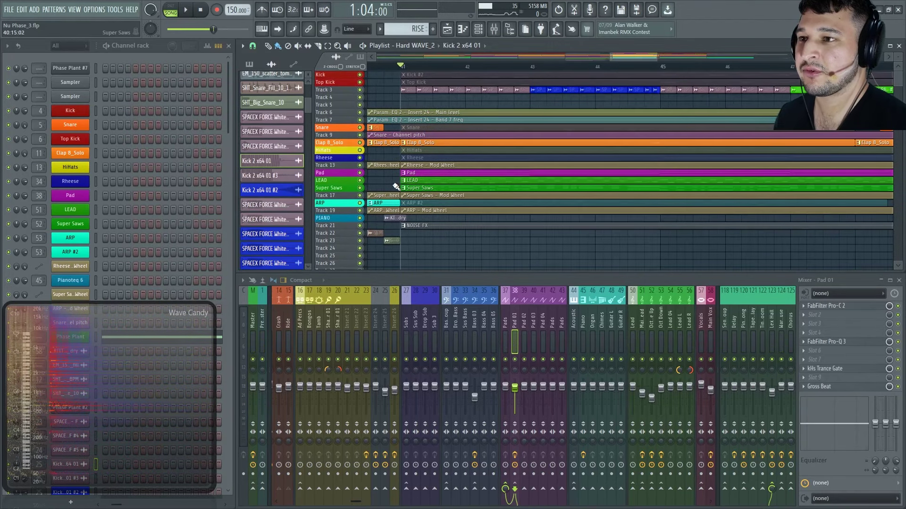
key(space)
click(360, 173)
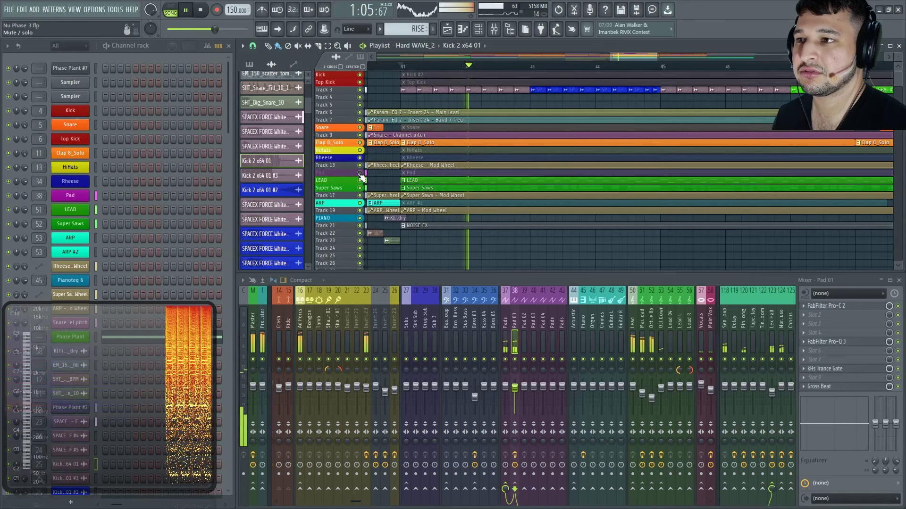
click(360, 173)
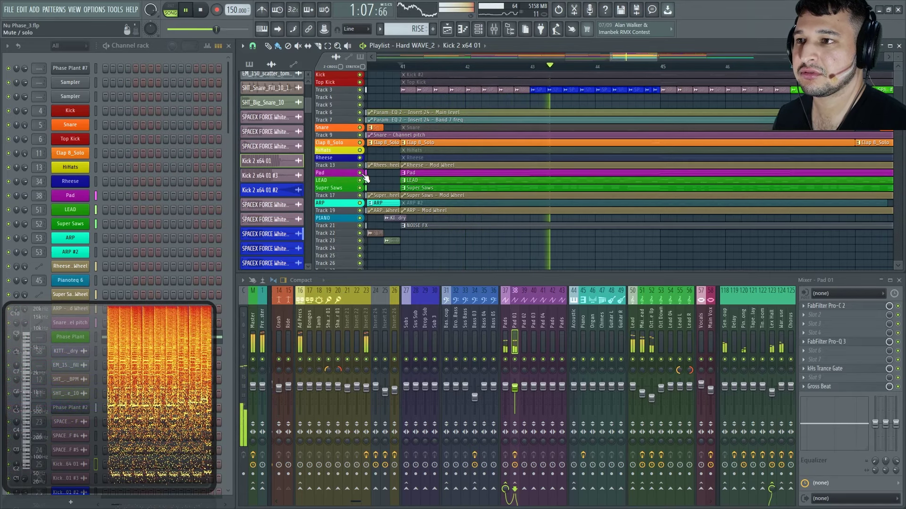
key(space)
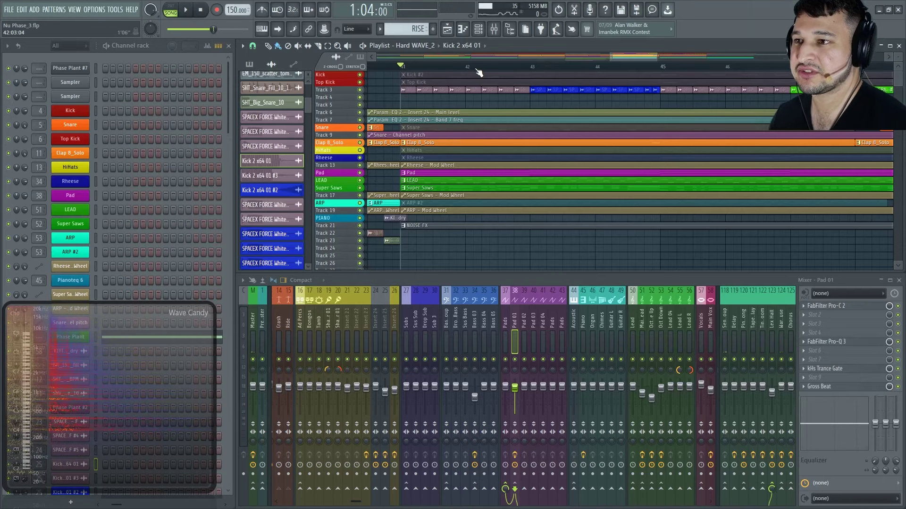
Audition the soloed Pad from bar 41, then release the solo and play the full mix
key(space)
right_click(360, 173)
key(space)
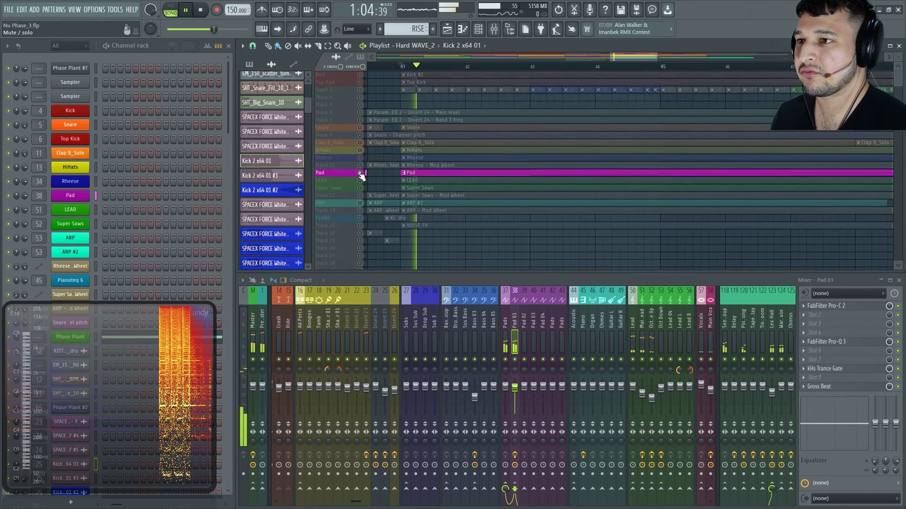
key(space)
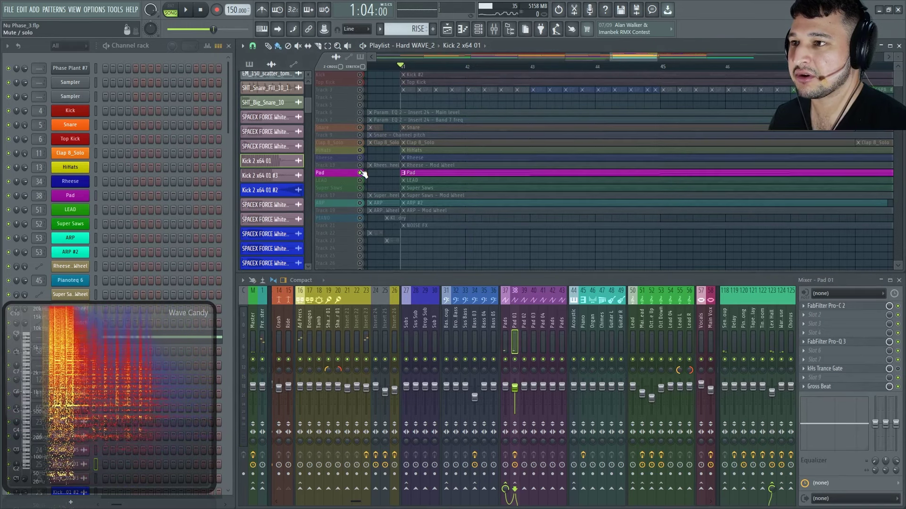
right_click(360, 174)
key(space)
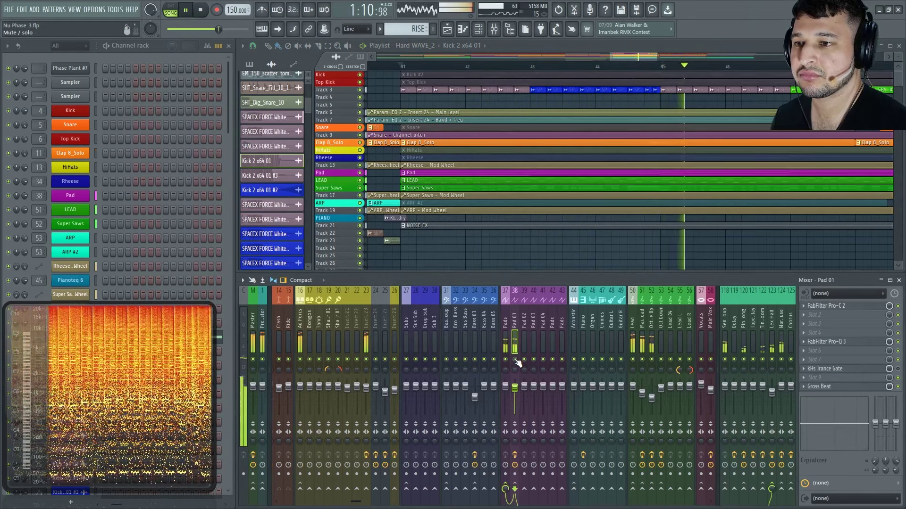
key(space)
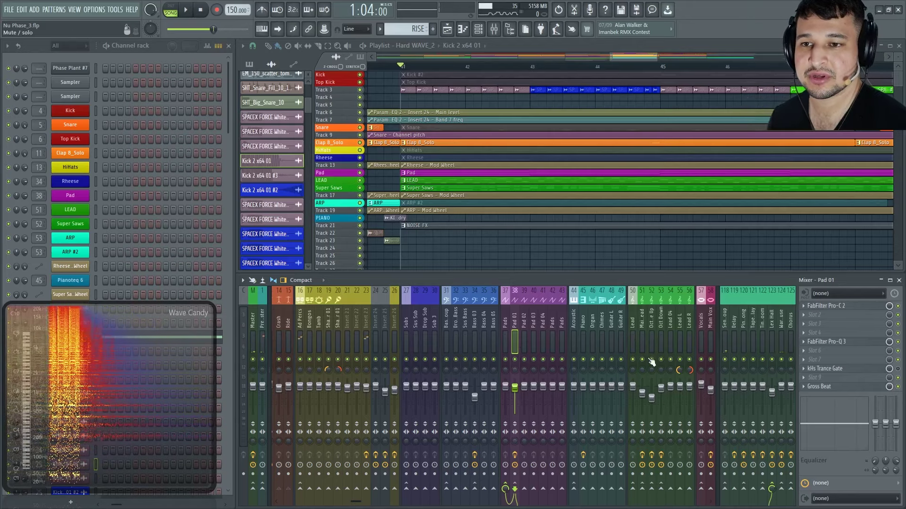
Open Pad 01's kHs Trance Gate and centre its window while playing, then refocus the mixer
click(876, 371)
key(space)
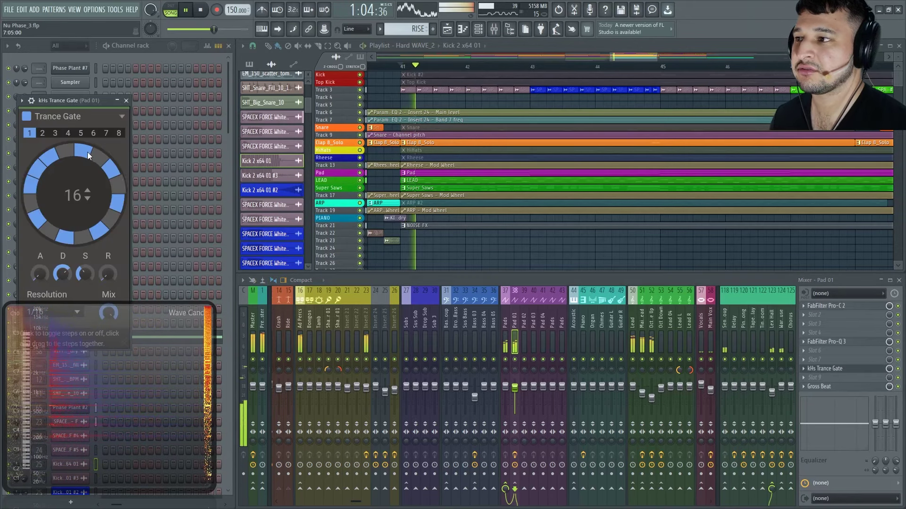
drag(67, 104, 360, 161)
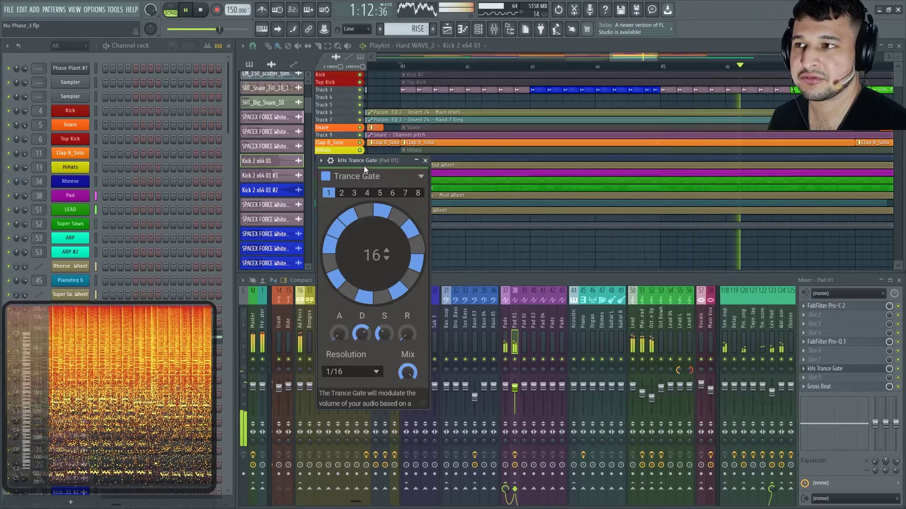
key(space)
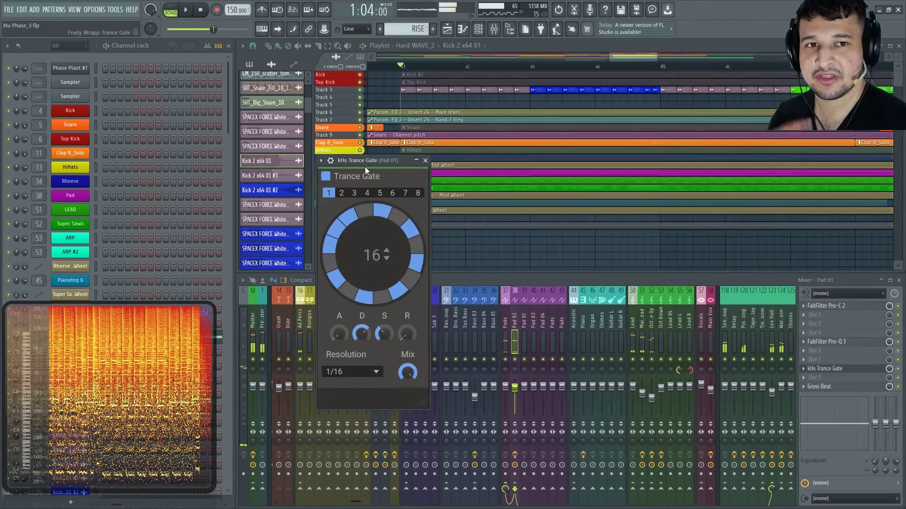
click(512, 368)
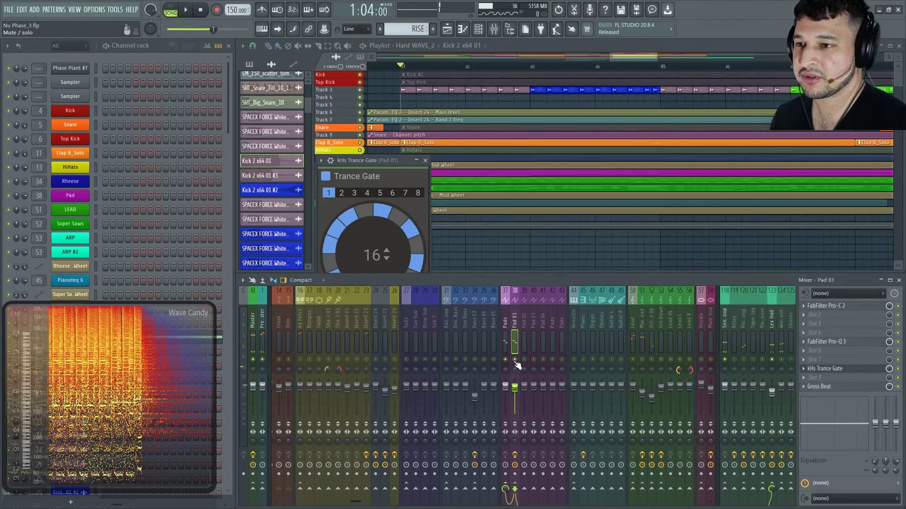
Set the Trance Gate pattern length to 8 steps and start playback
click(349, 227)
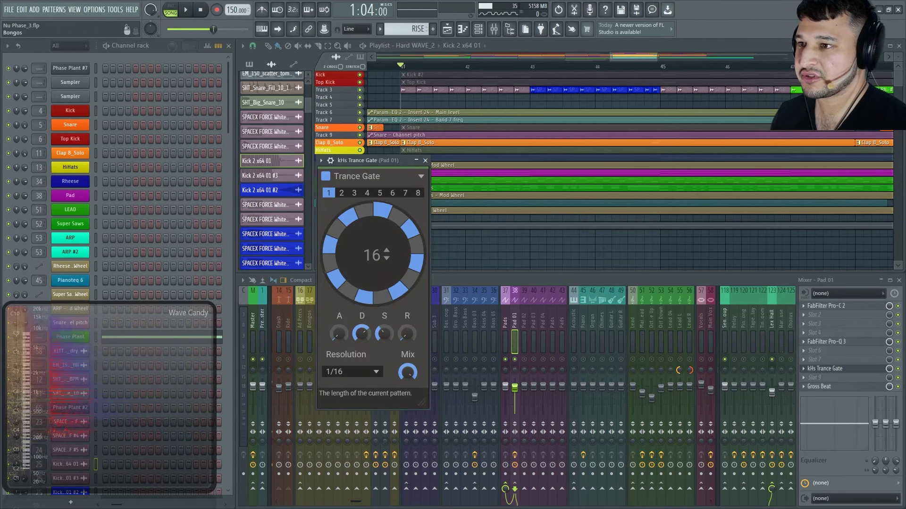
scroll(377, 257, down, 5)
scroll(376, 255, down, 5)
scroll(376, 255, up, 1)
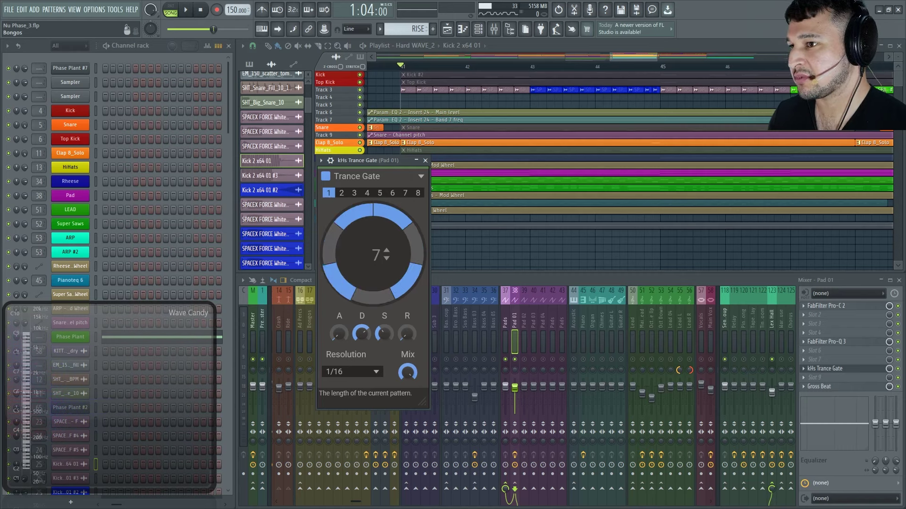
scroll(376, 254, up, 1)
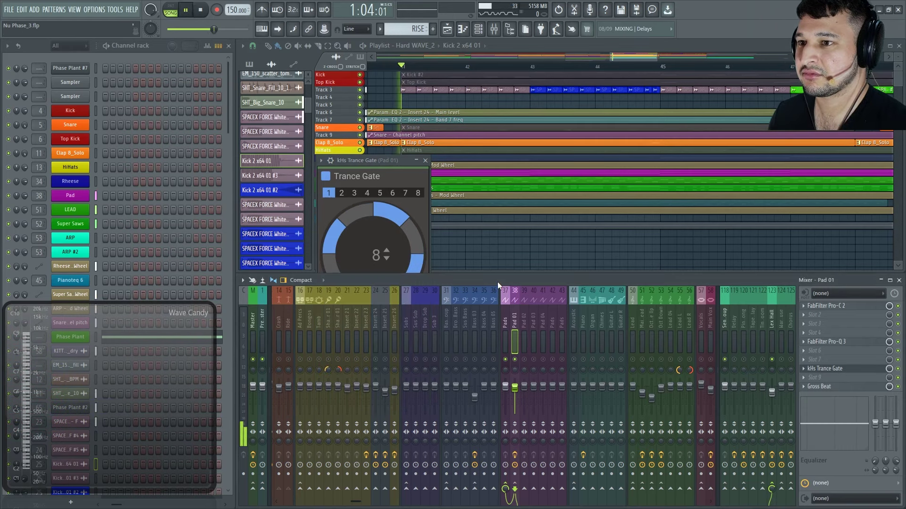
key(space)
Switch two gate steps off and the lower-right step back on, auditioning the pattern
click(426, 281)
click(333, 235)
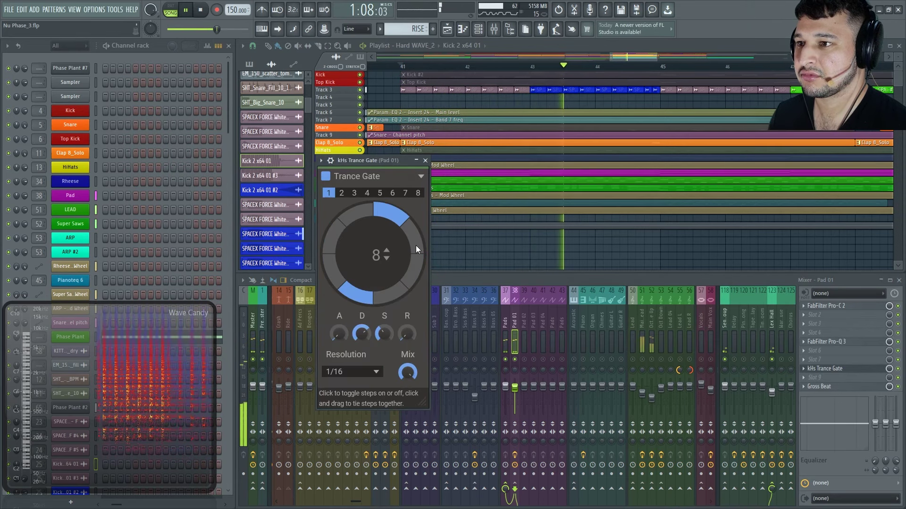
click(415, 277)
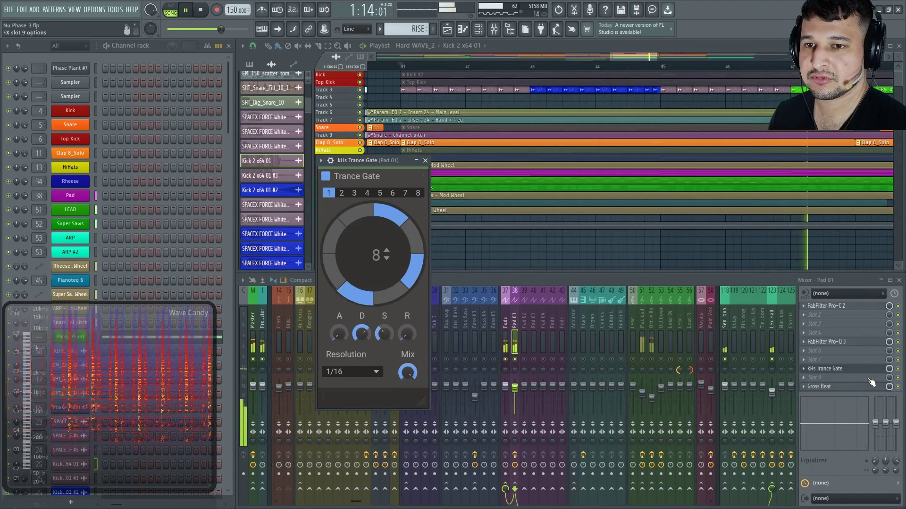
click(563, 281)
key(space)
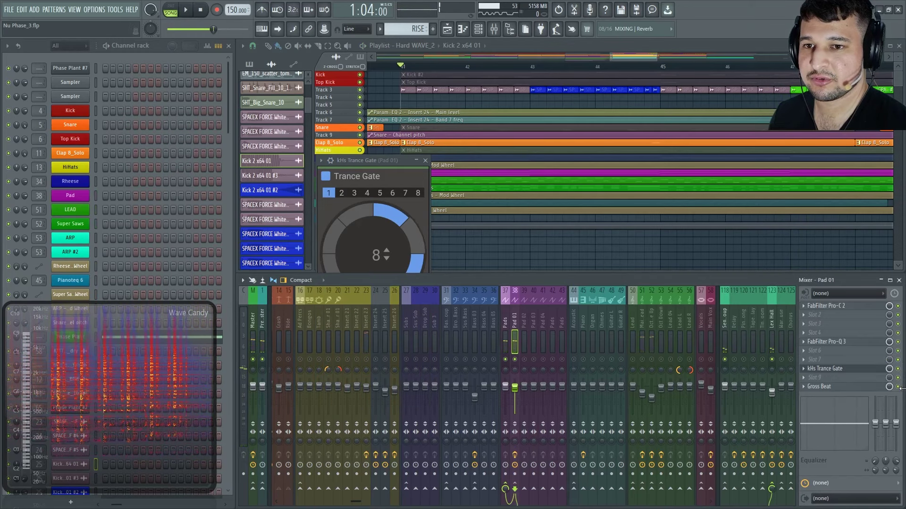
click(353, 161)
key(space)
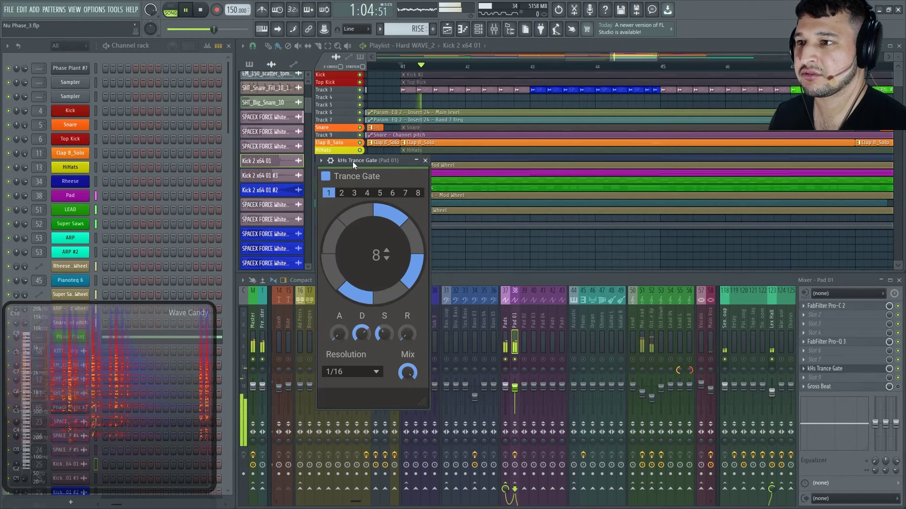
key(space)
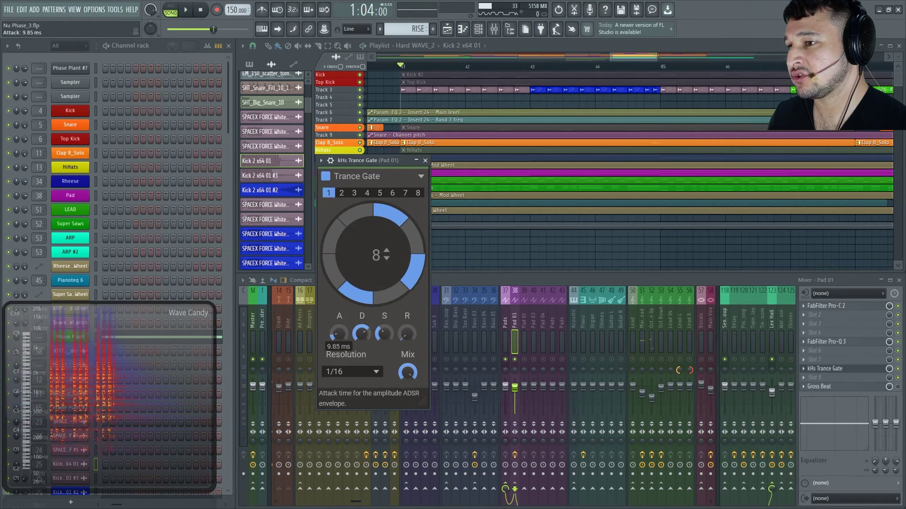
Raise the Trance Gate attack and lengthen its release to about 24 ms while playing
drag(338, 334, 338, 329)
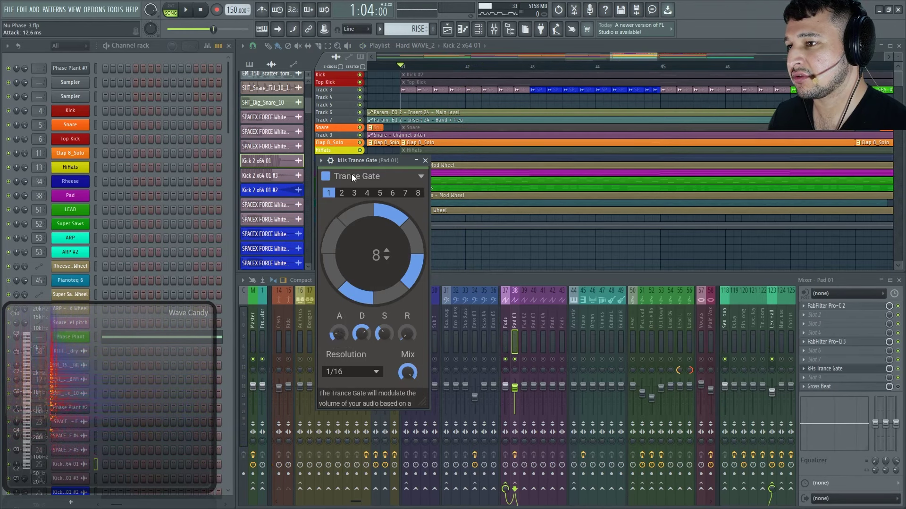
key(space)
drag(337, 334, 337, 320)
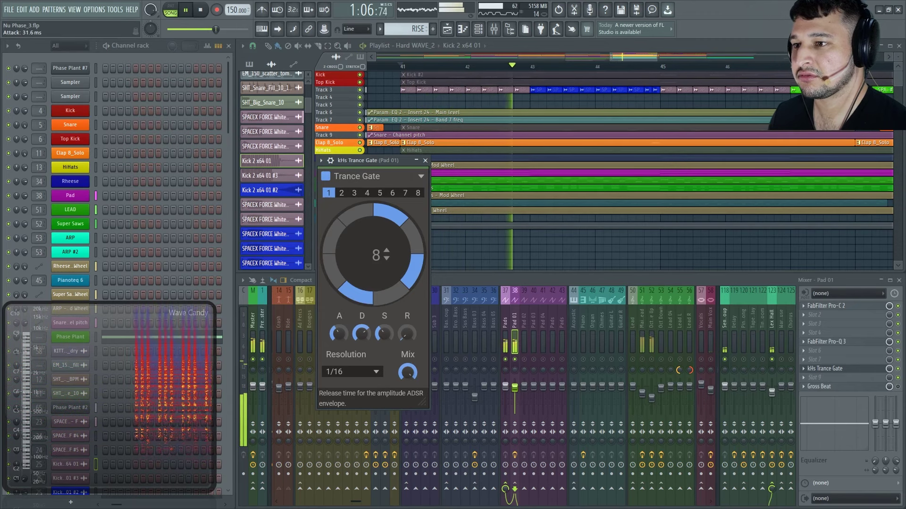
drag(406, 334, 407, 324)
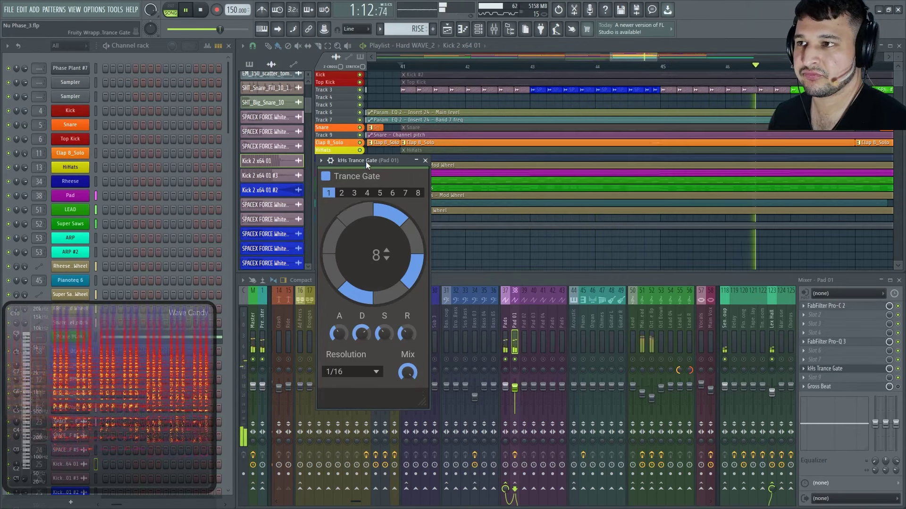
key(space)
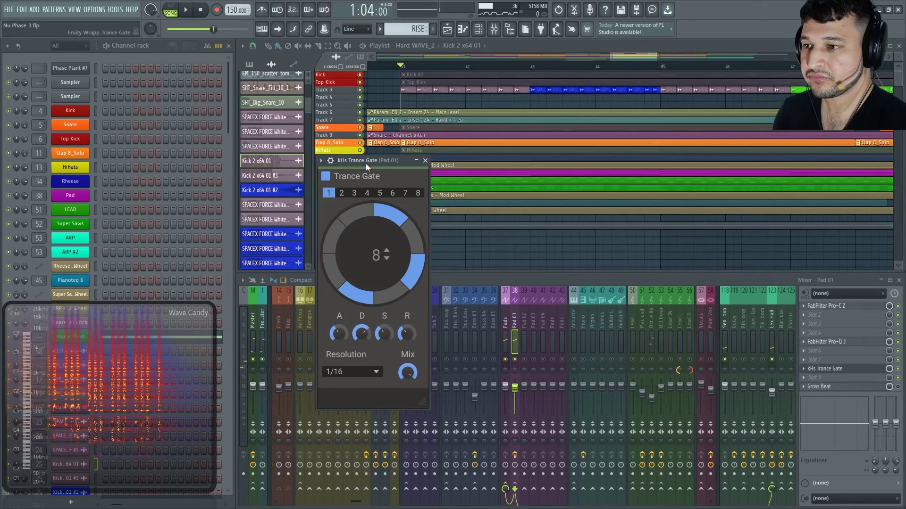
Set the Trance Gate resolution to 1/32 and start playback
click(373, 372)
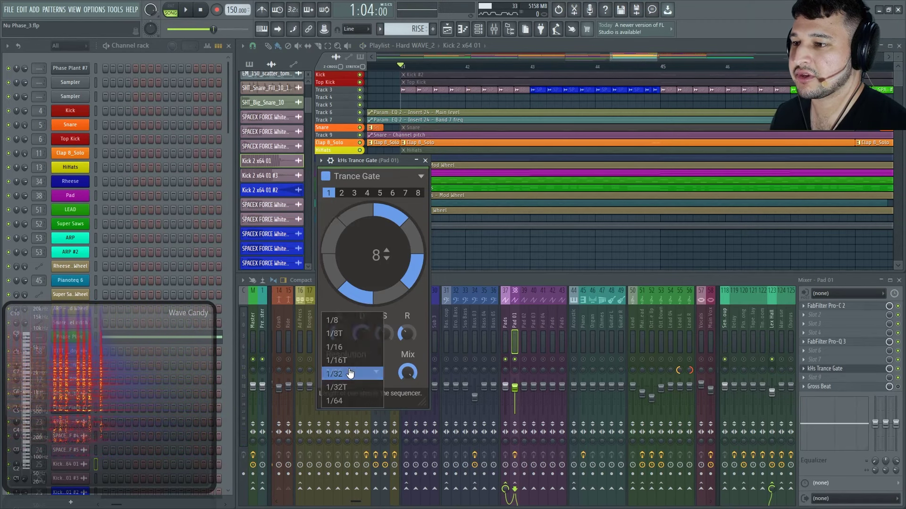
click(363, 374)
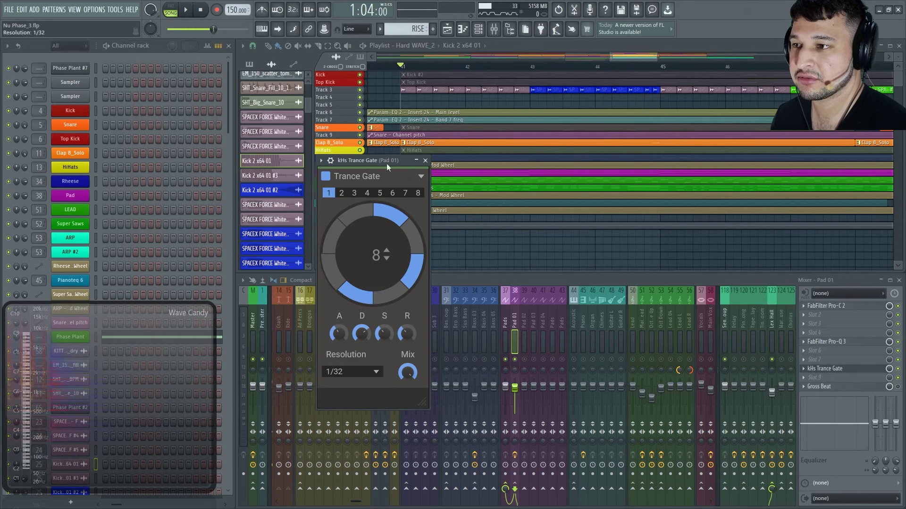
key(space)
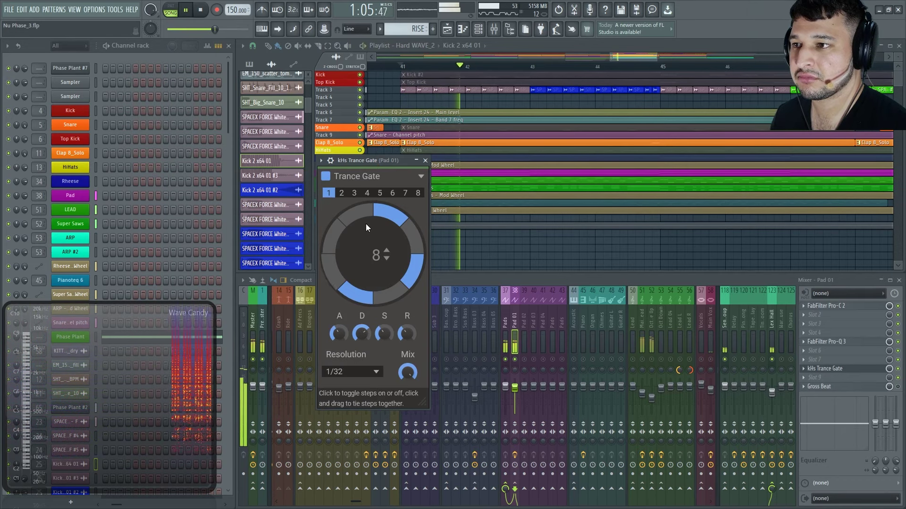
Enable the left, top-left and bottom-right gate steps, then switch top-left back off
click(338, 231)
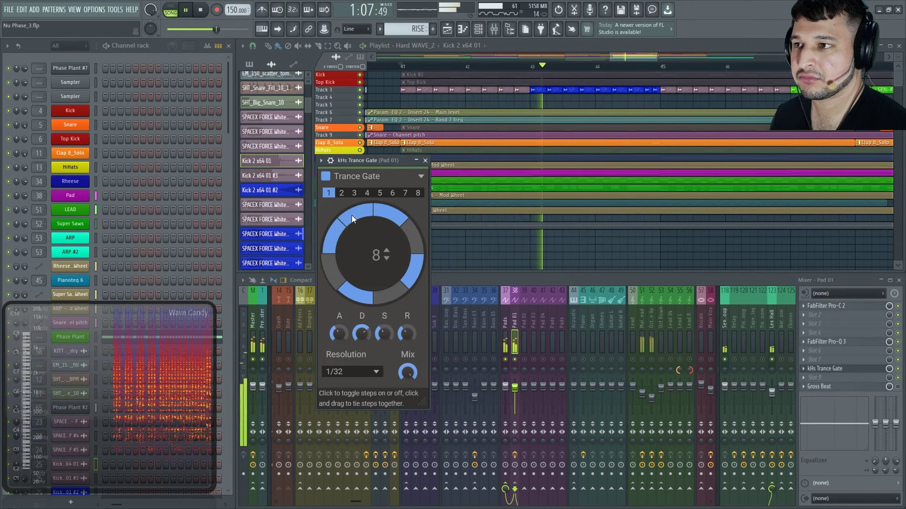
click(353, 215)
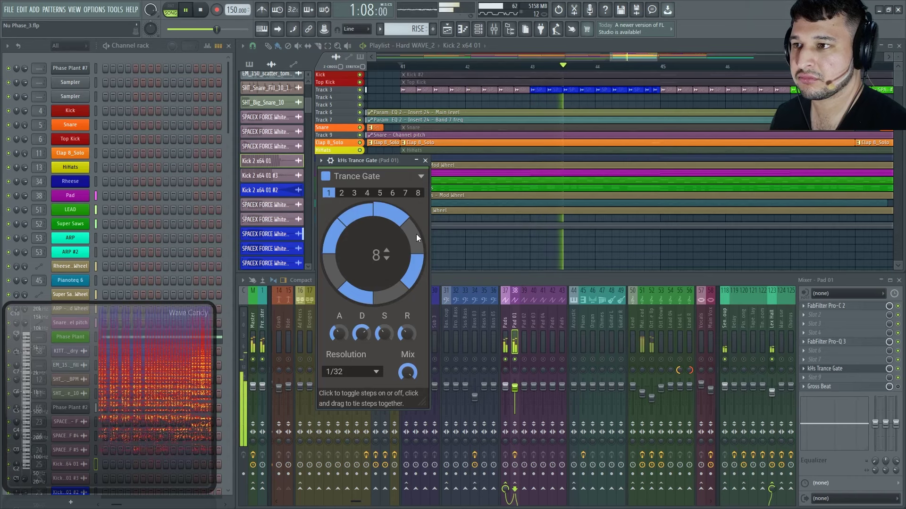
click(390, 294)
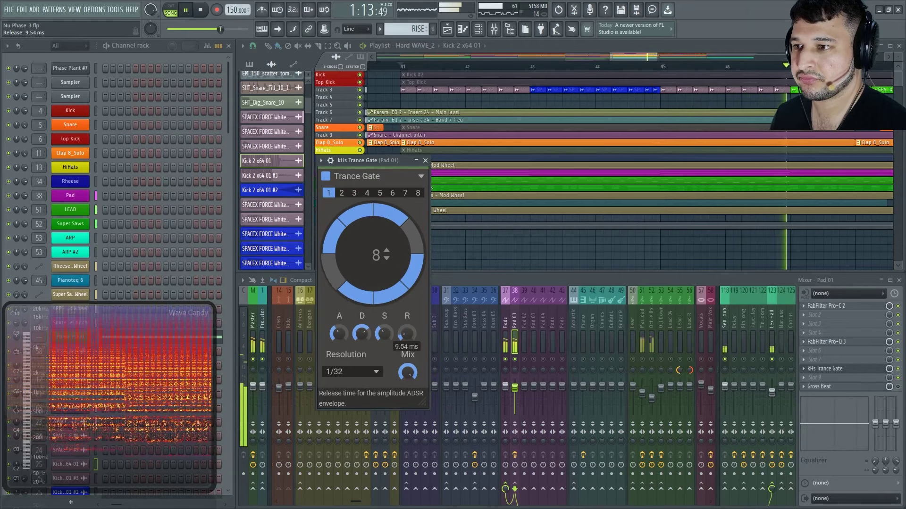
scroll(338, 333, up, 2)
scroll(338, 333, down, 1)
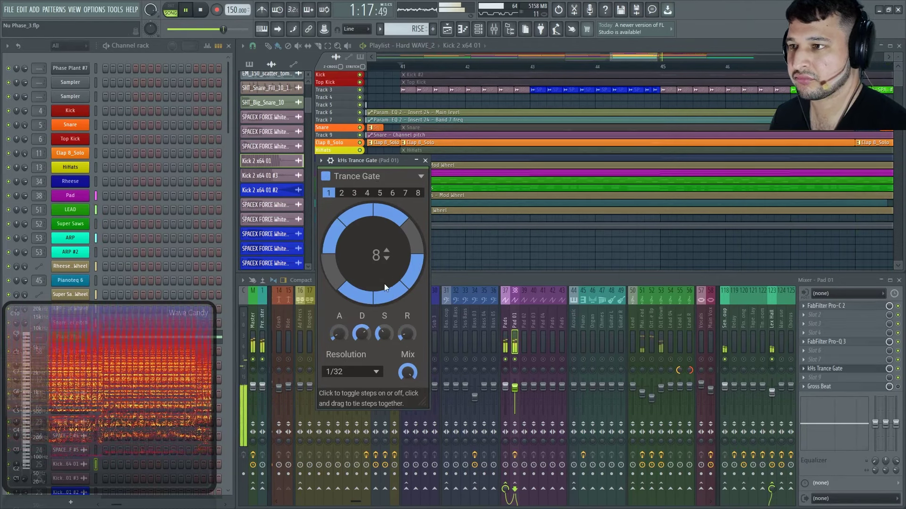
click(363, 209)
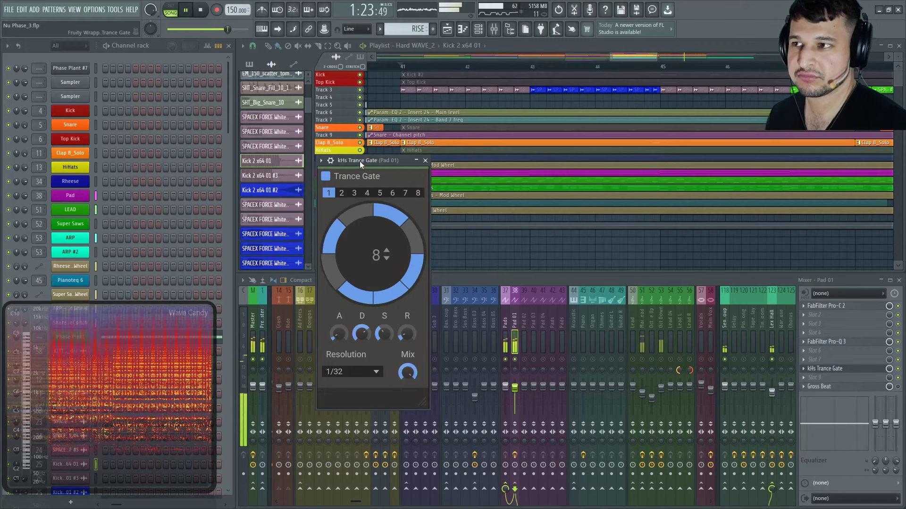
key(space)
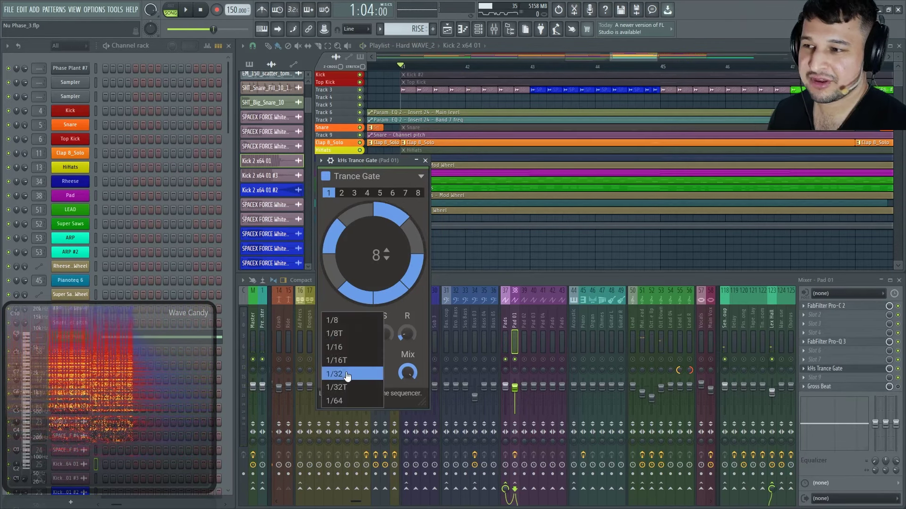
Return the Trance Gate to 1/16 resolution, pattern slot 1, and 16 steps
click(350, 347)
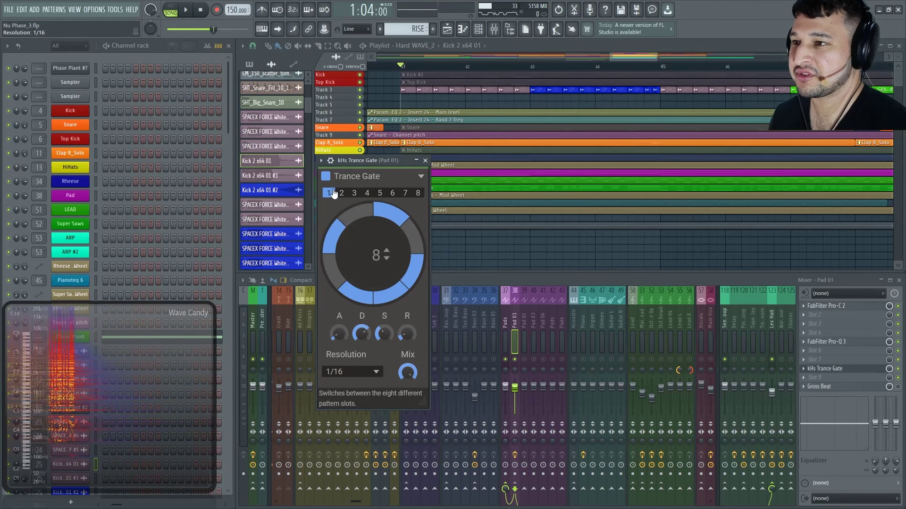
click(418, 193)
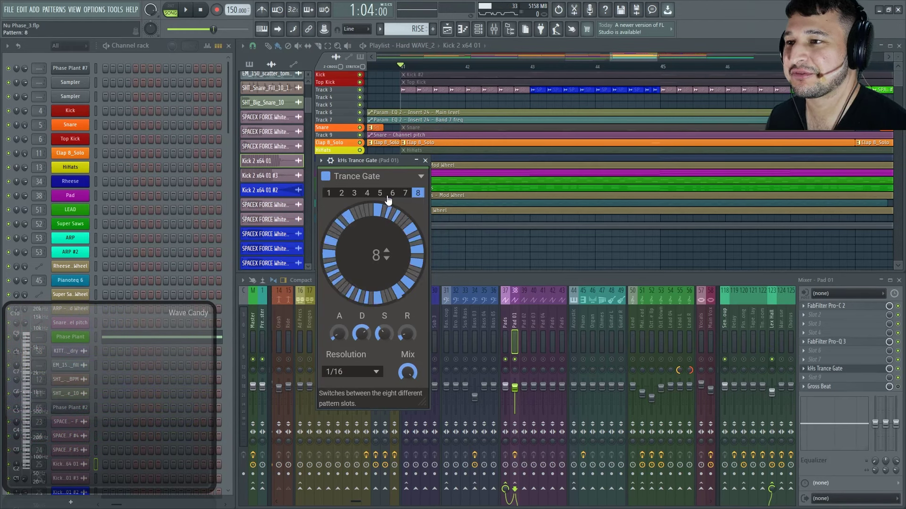
click(327, 193)
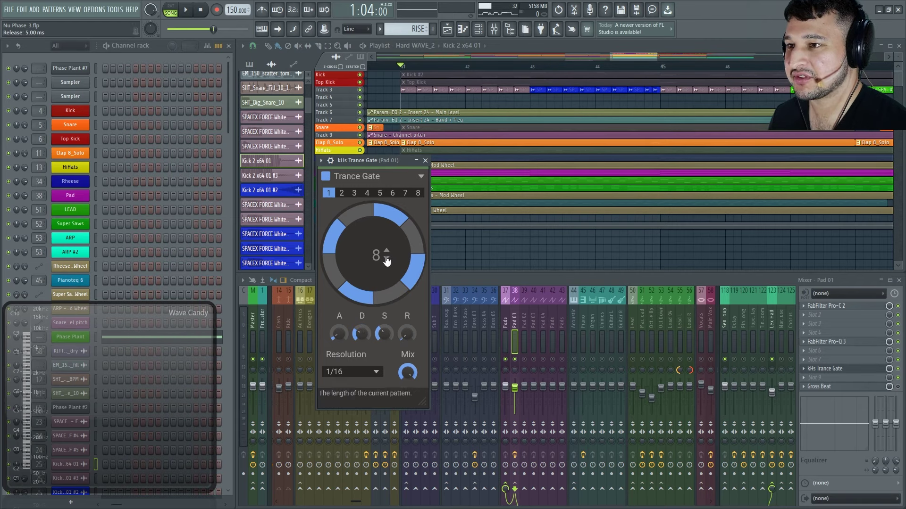
drag(375, 258, 376, 245)
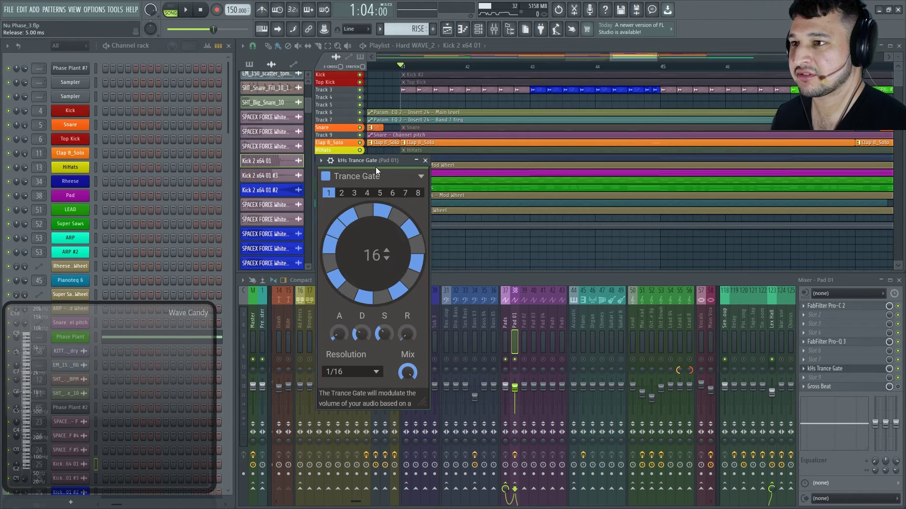
Enable the top gate step and shorten the release to about 5 ms while playing
key(space)
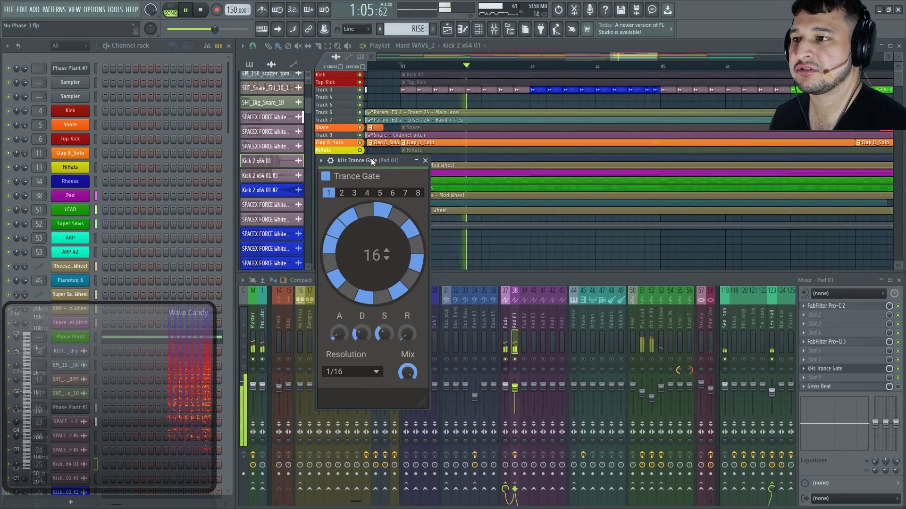
click(363, 211)
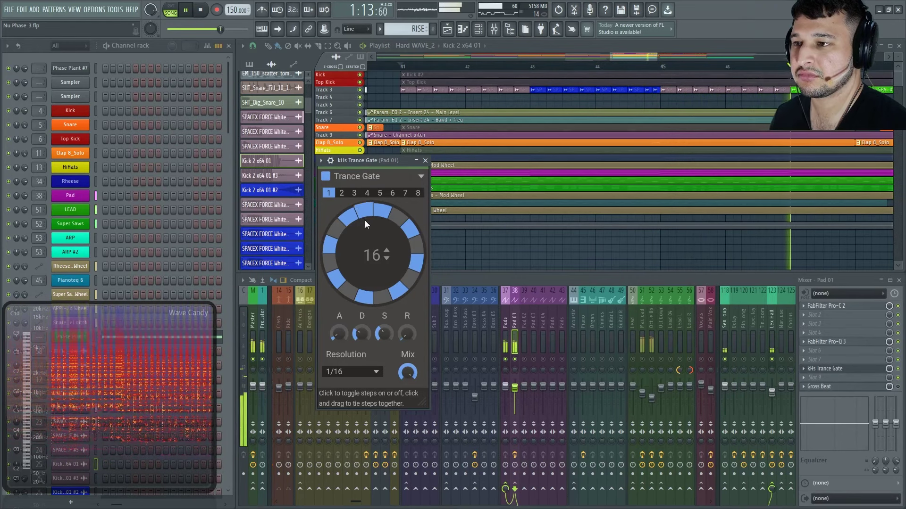
drag(405, 334, 406, 332)
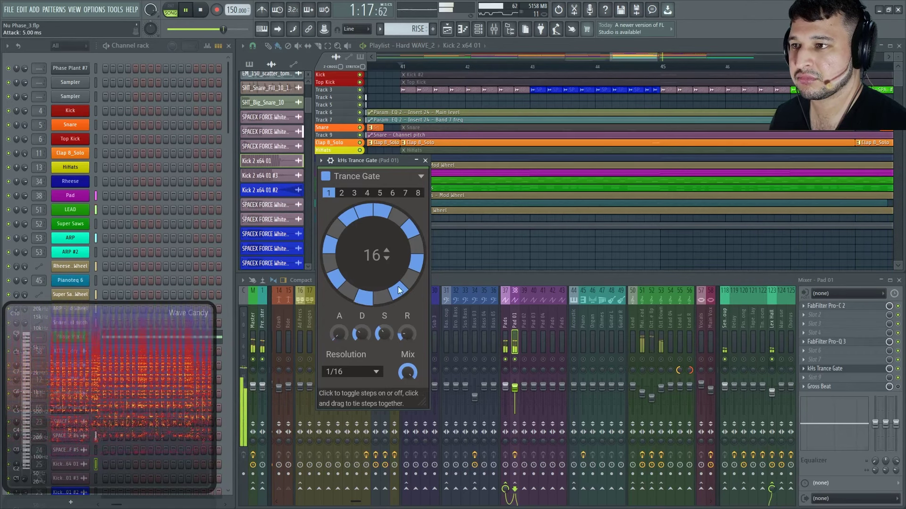
key(space)
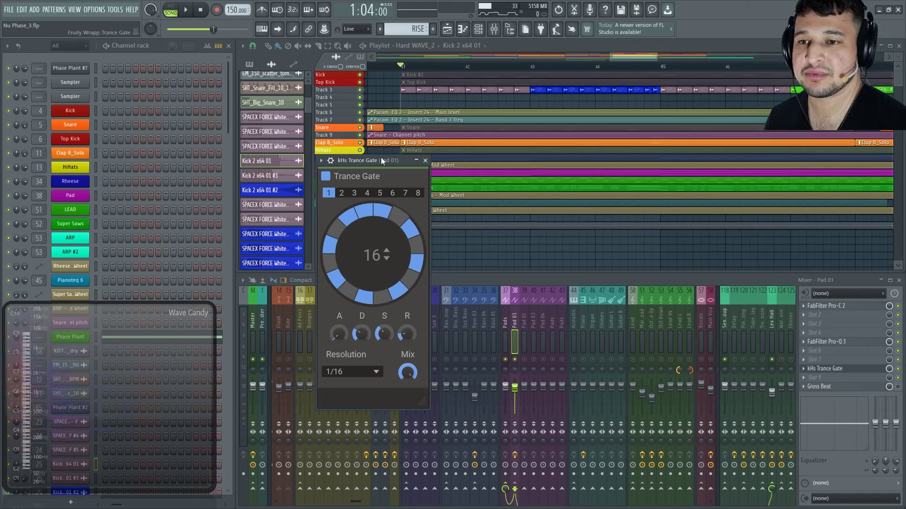
Play the song to hear the gated pad, then return the mixer to the Pad 01 track
key(space)
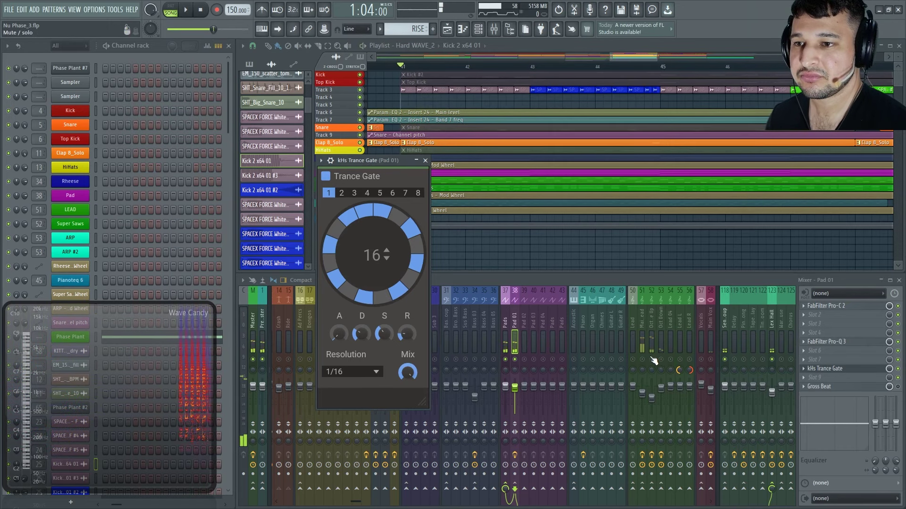
click(653, 360)
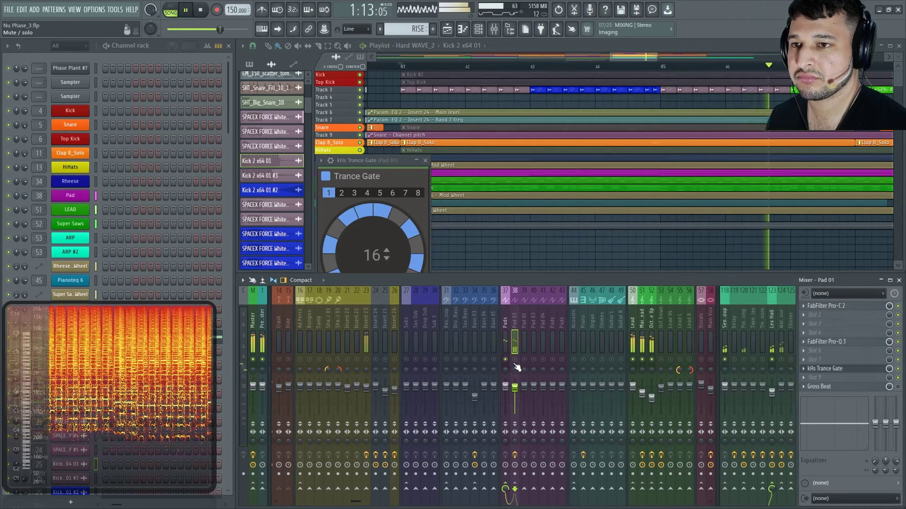
key(space)
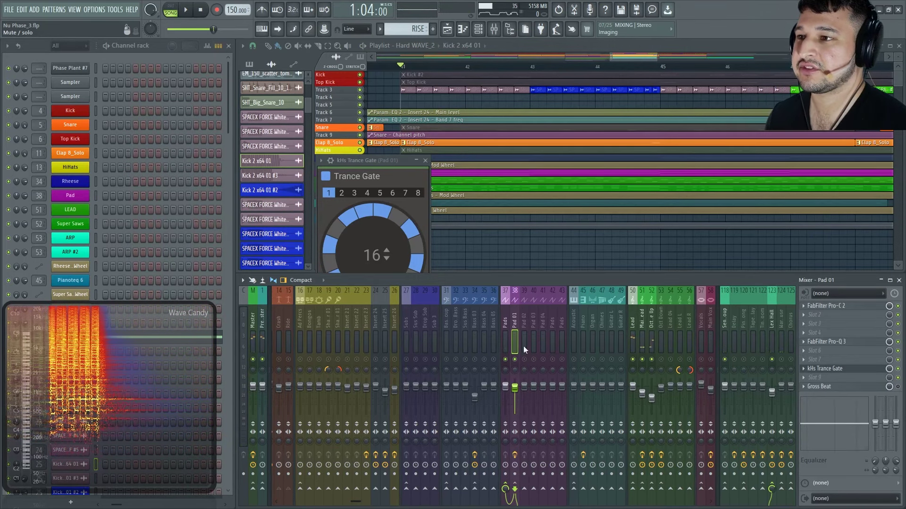
click(373, 159)
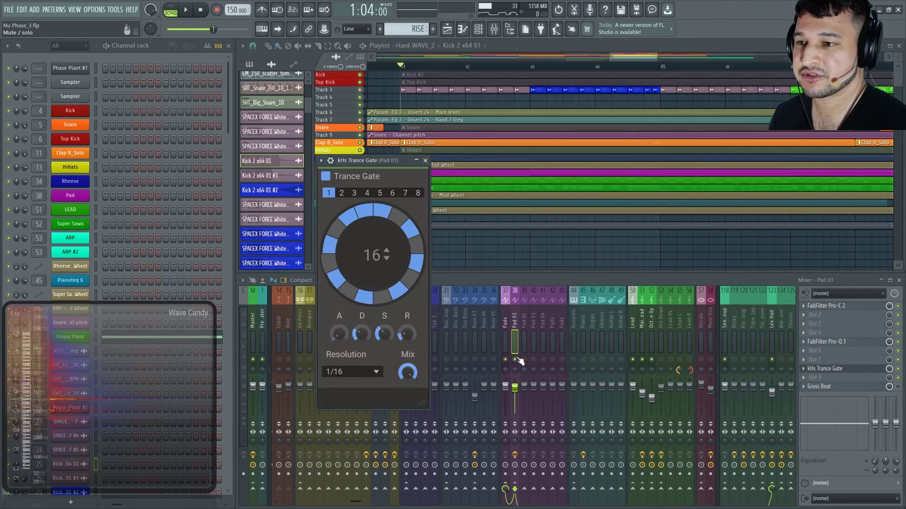
click(519, 360)
Switch to the Pad 02 track, scroll through Multipass's bands, then resume playback with the mixer in front
click(523, 358)
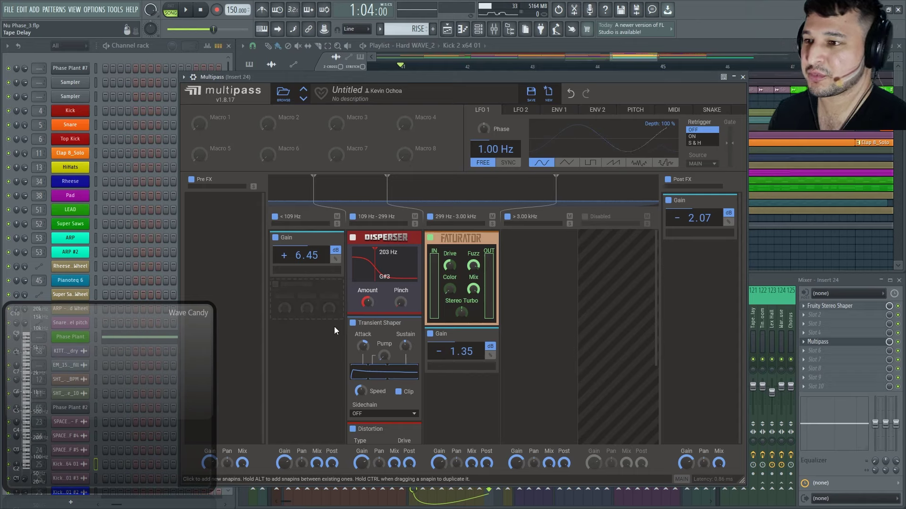
scroll(336, 330, down, 5)
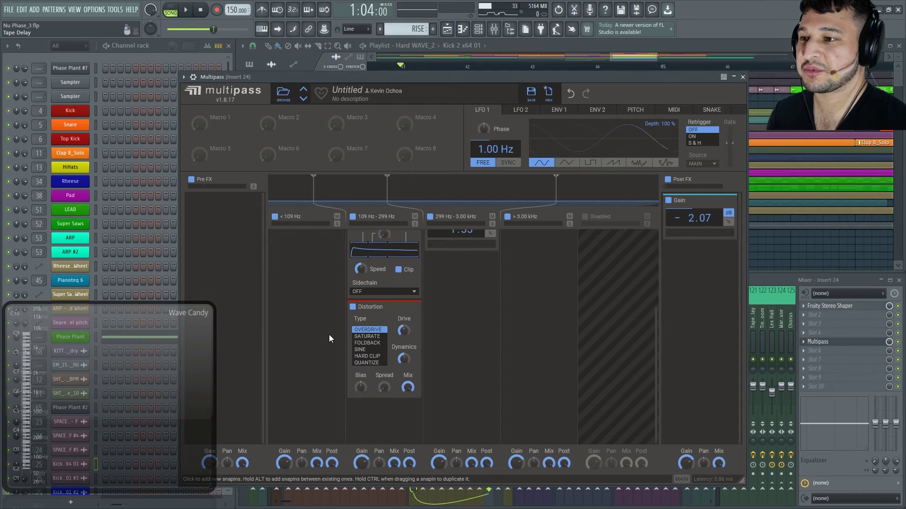
scroll(324, 331, up, 5)
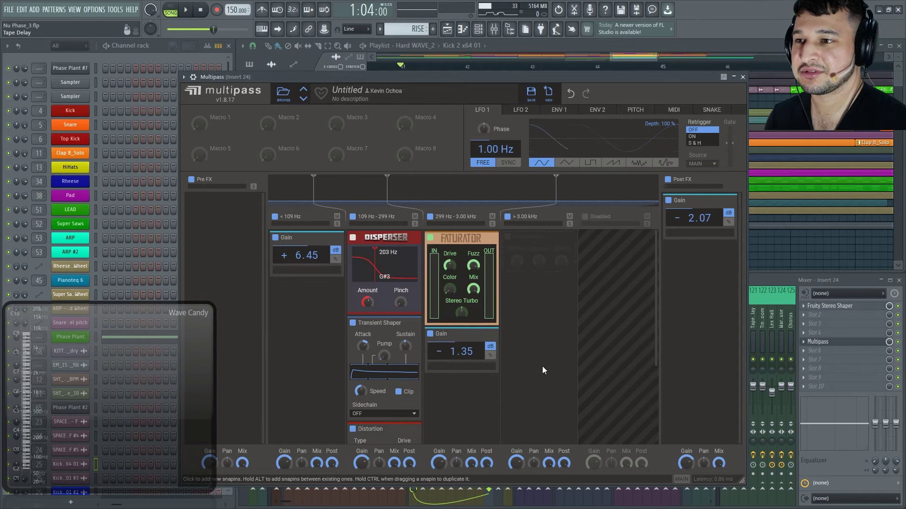
scroll(575, 356, down, 5)
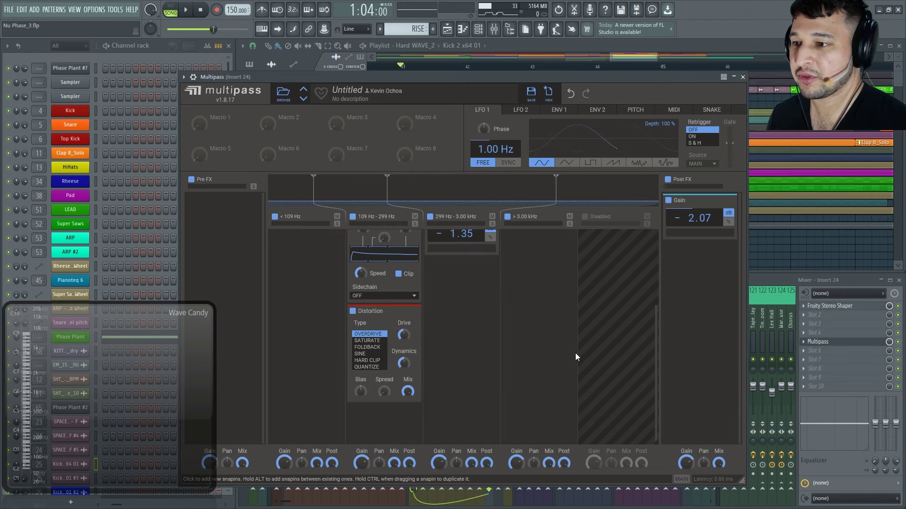
click(788, 289)
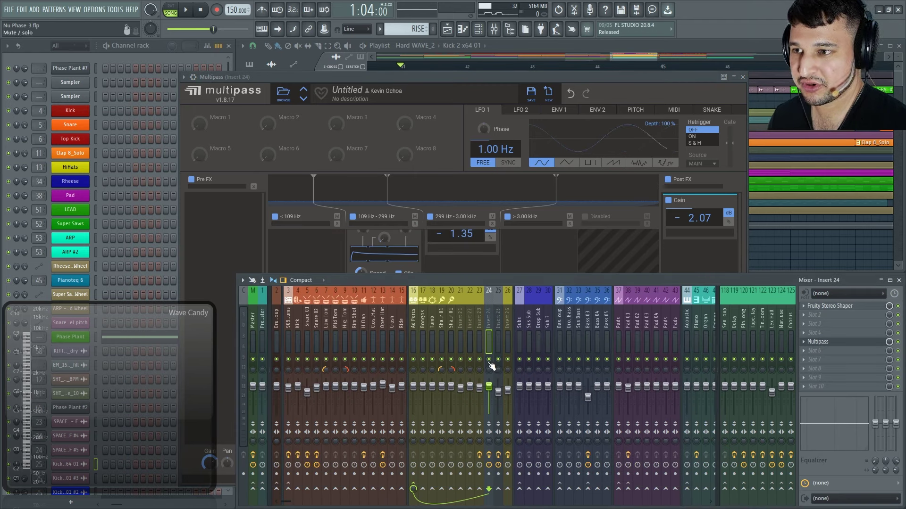
key(space)
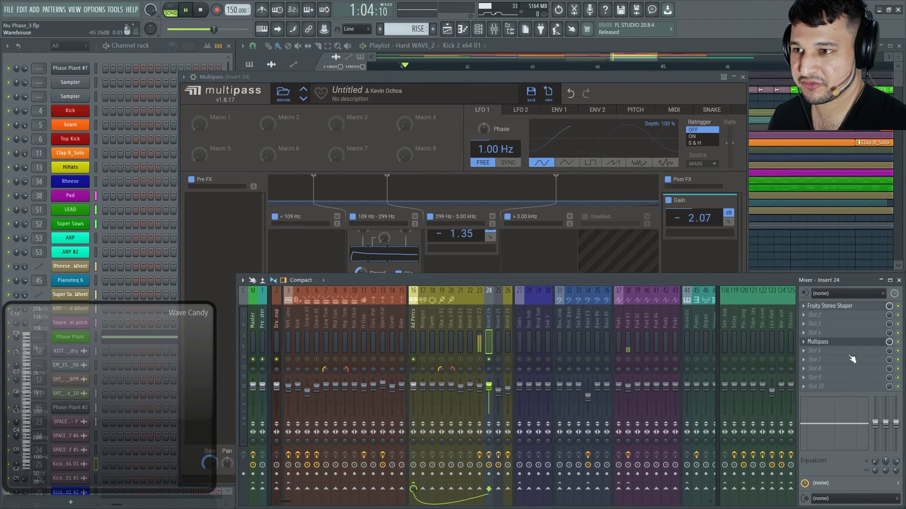
Close Multipass, zoom the playlist to bars 46–51, and play the soloed Track 4 kick
click(744, 77)
ctrl+click(363, 94)
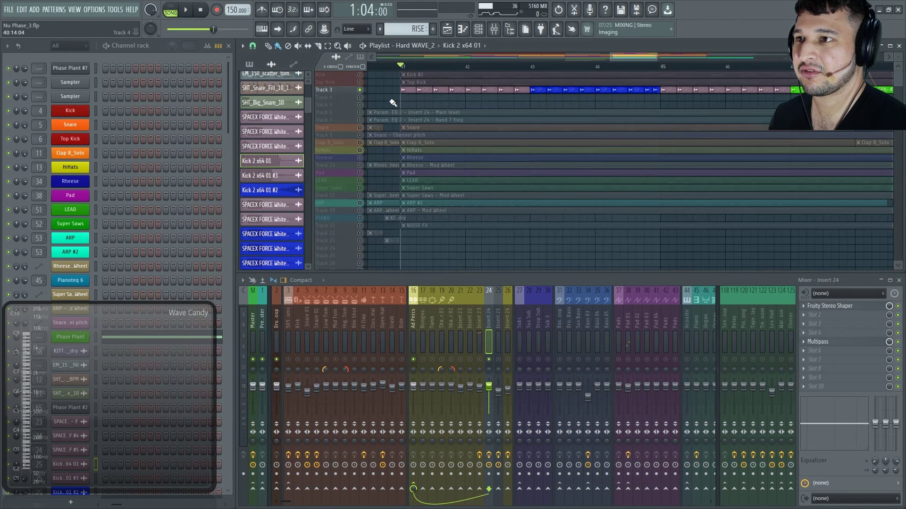
scroll(671, 147, left, 5)
ctrl+scroll(515, 119, down, 4)
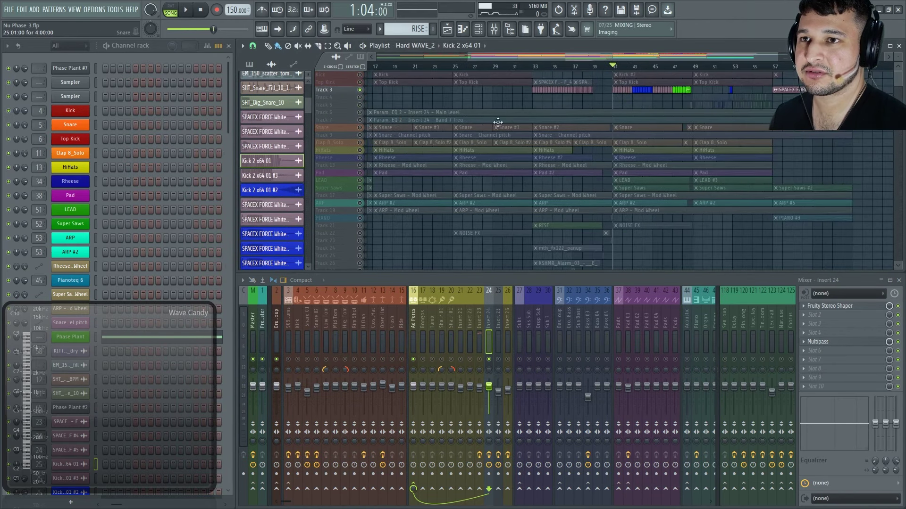
ctrl+drag(661, 134, 717, 76)
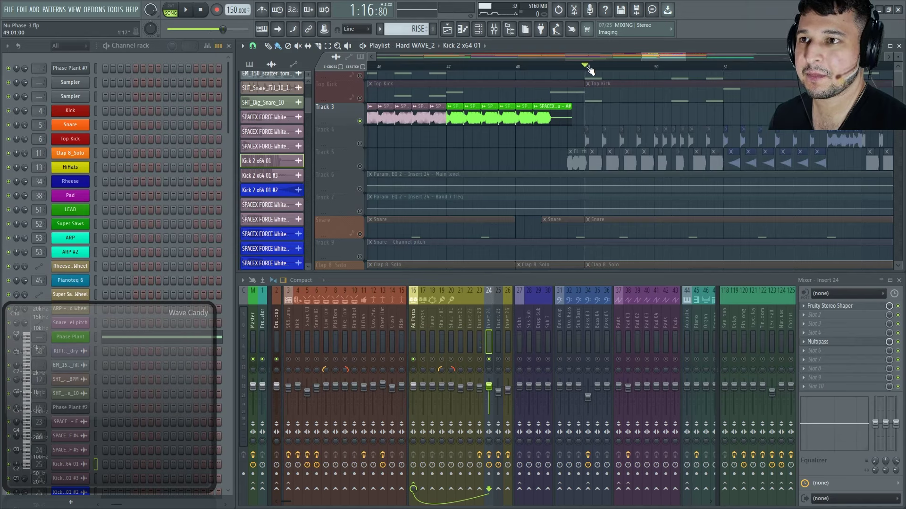
ctrl+click(360, 143)
key(space)
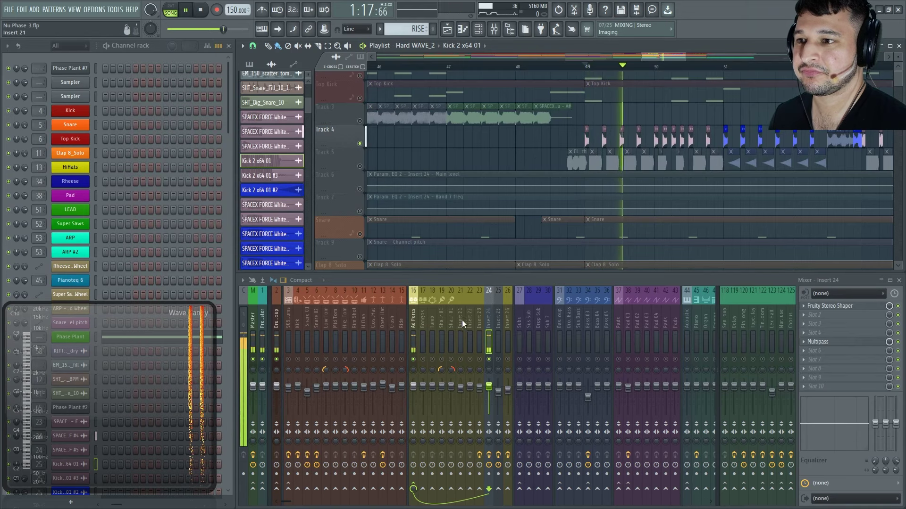
Load kHs Distortion into an empty effect slot on Insert 24 and centre its window
click(479, 321)
click(488, 321)
key(space)
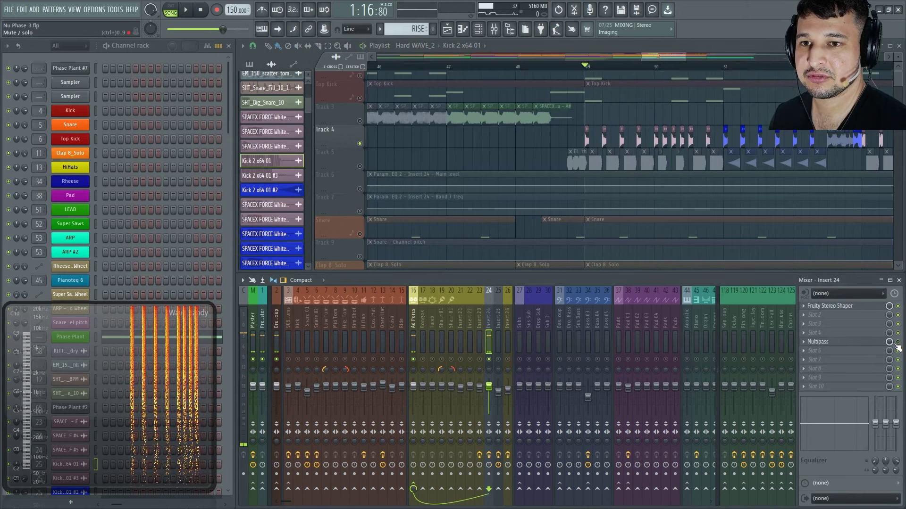
click(830, 315)
double_click(391, 42)
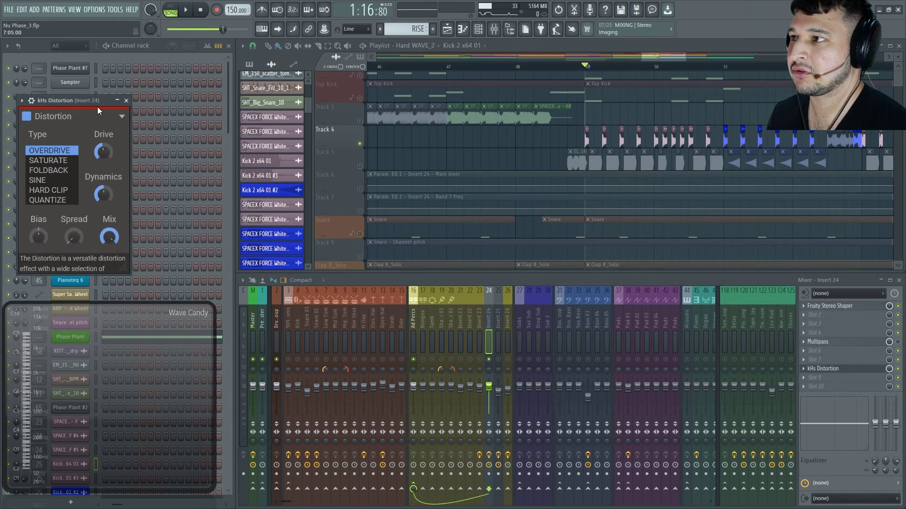
drag(95, 106, 483, 197)
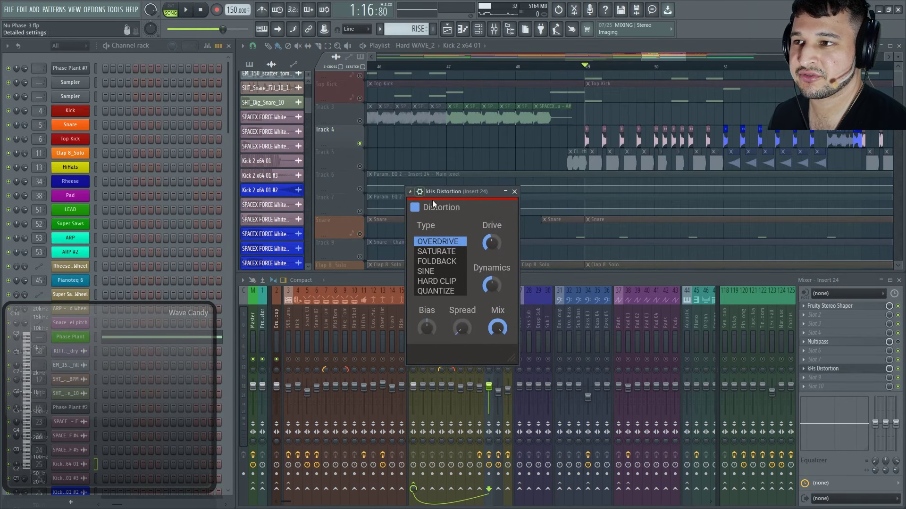
Loop bars 49–51 and audition Saturate, Foldback, Sine, Hard Clip and Quantize, returning to Overdrive
key(space)
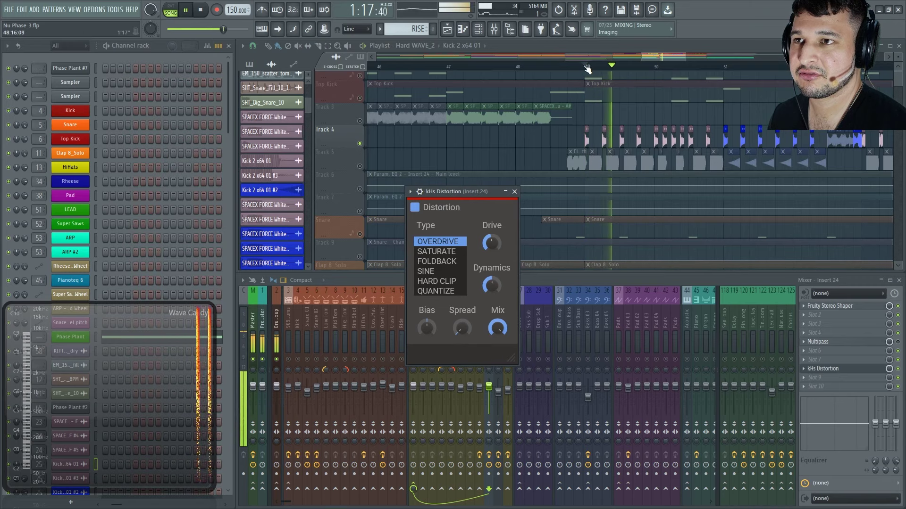
drag(586, 80, 721, 81)
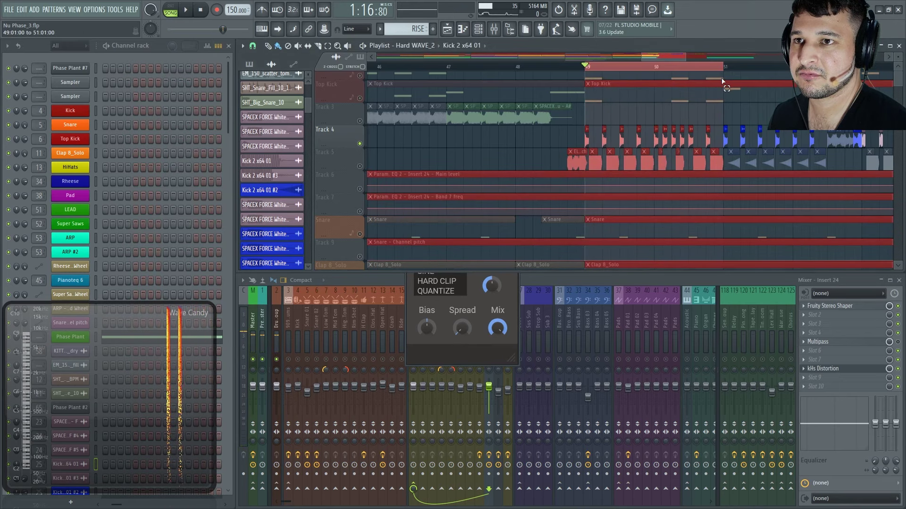
click(482, 305)
click(446, 254)
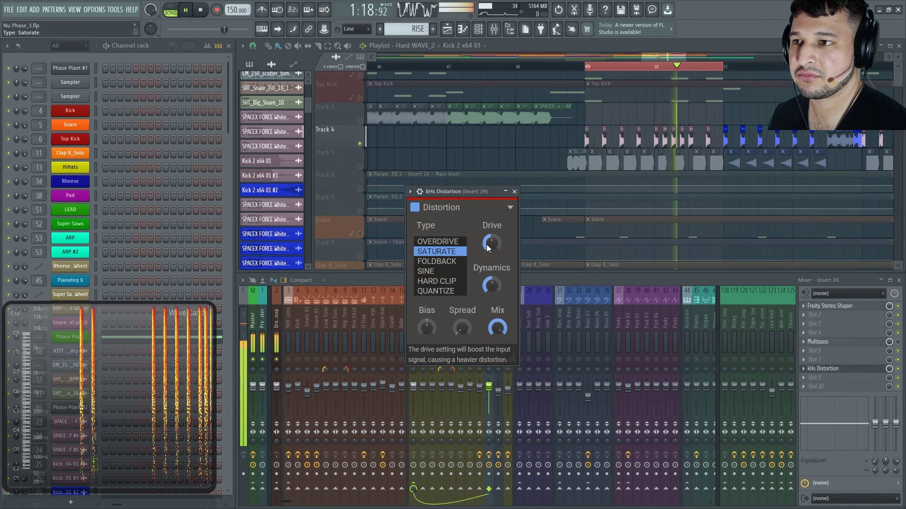
click(450, 263)
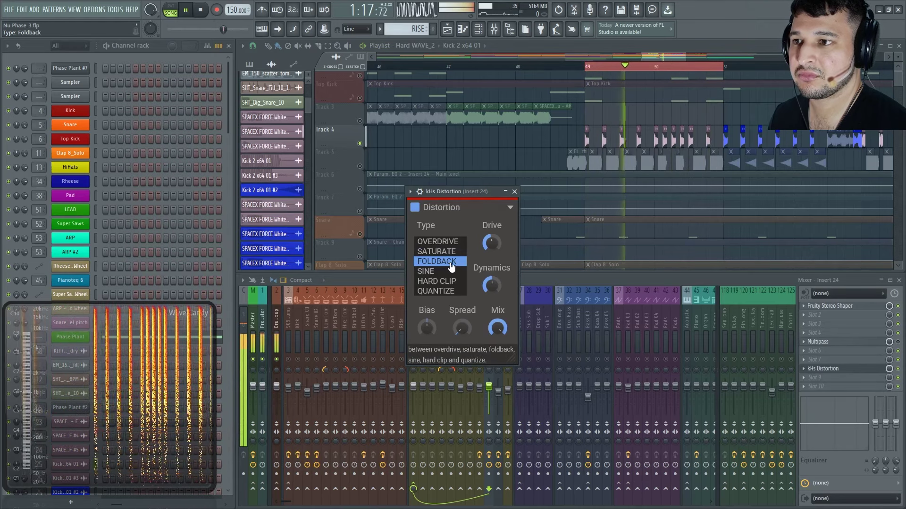
click(441, 273)
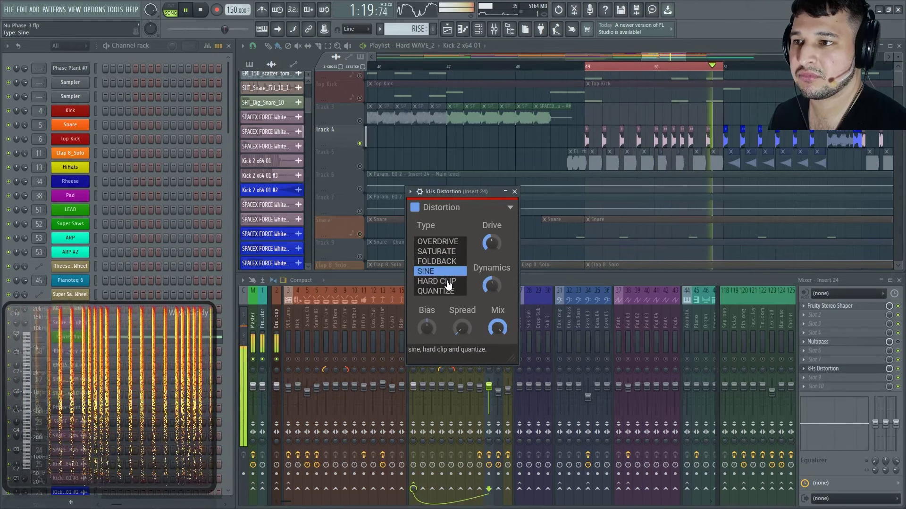
click(443, 281)
click(449, 292)
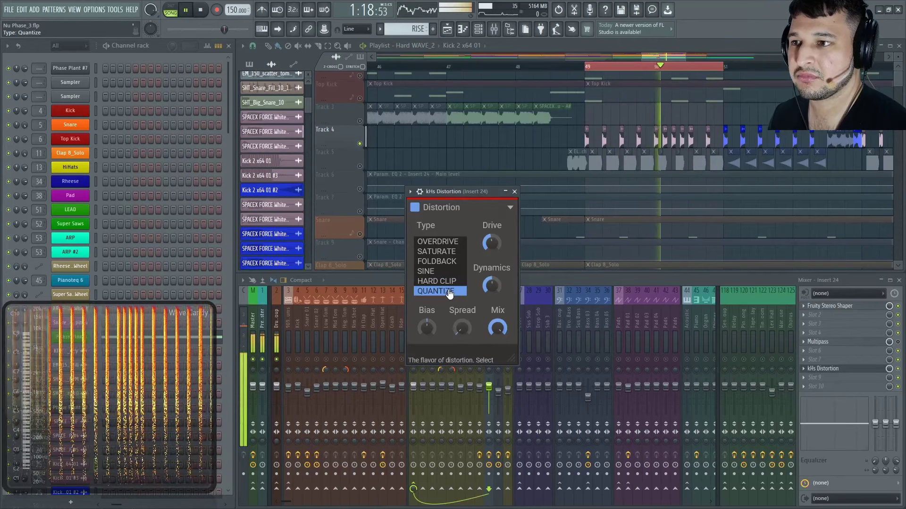
click(444, 251)
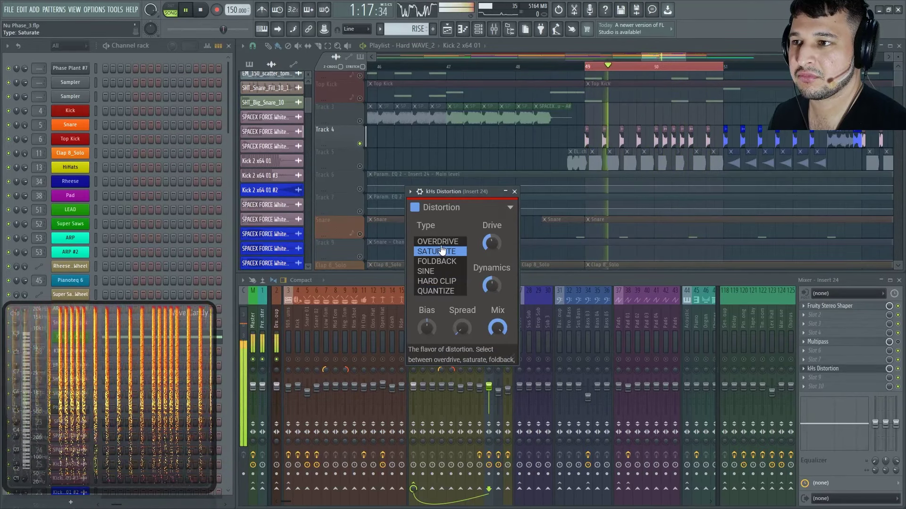
click(441, 241)
Select the Track 4 kick clips, replay the distortion types from bar 49, and finish on Overdrive
drag(716, 142, 597, 138)
key(space)
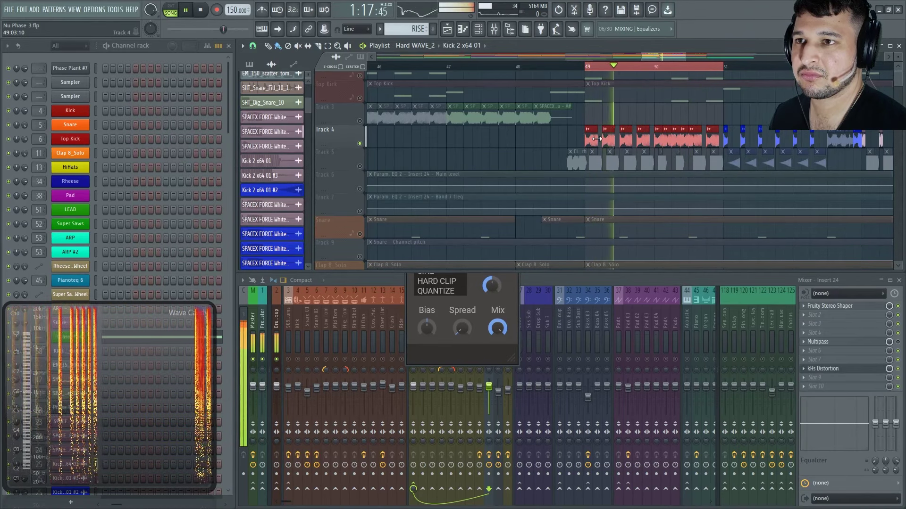
click(441, 252)
click(445, 262)
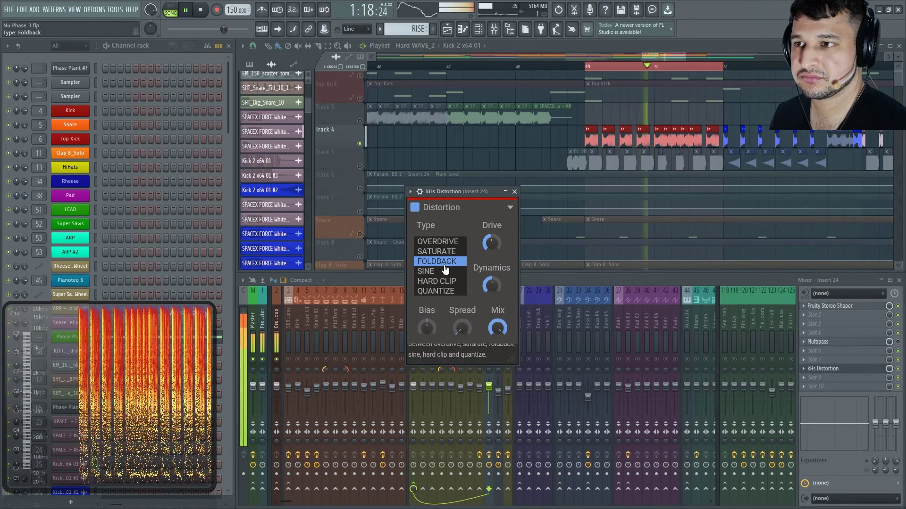
click(440, 272)
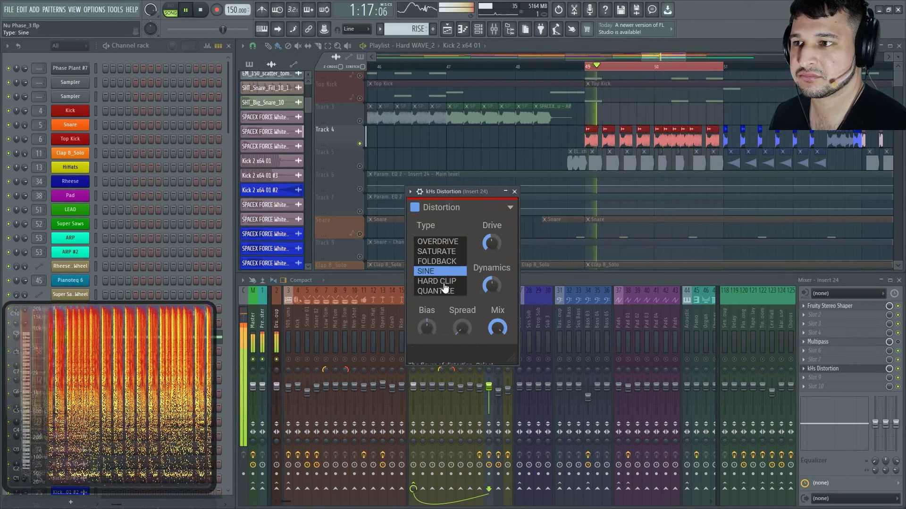
click(440, 280)
click(449, 292)
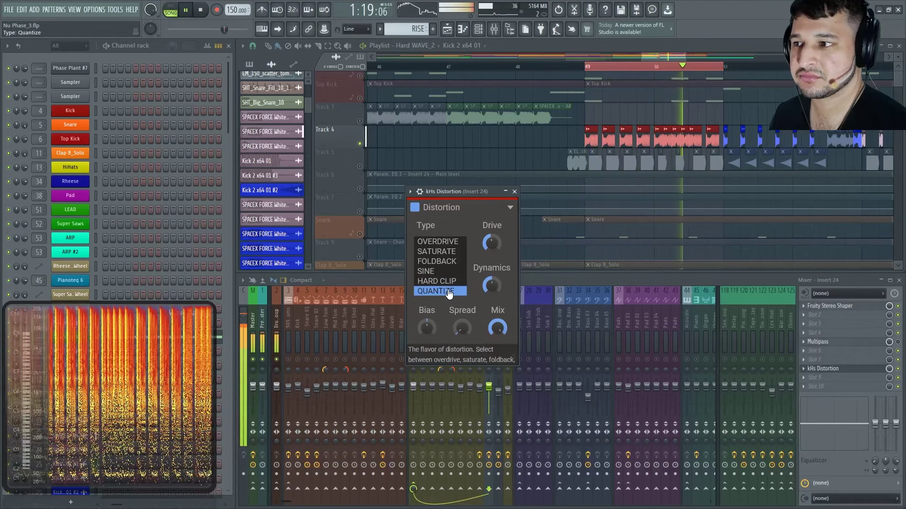
key(space)
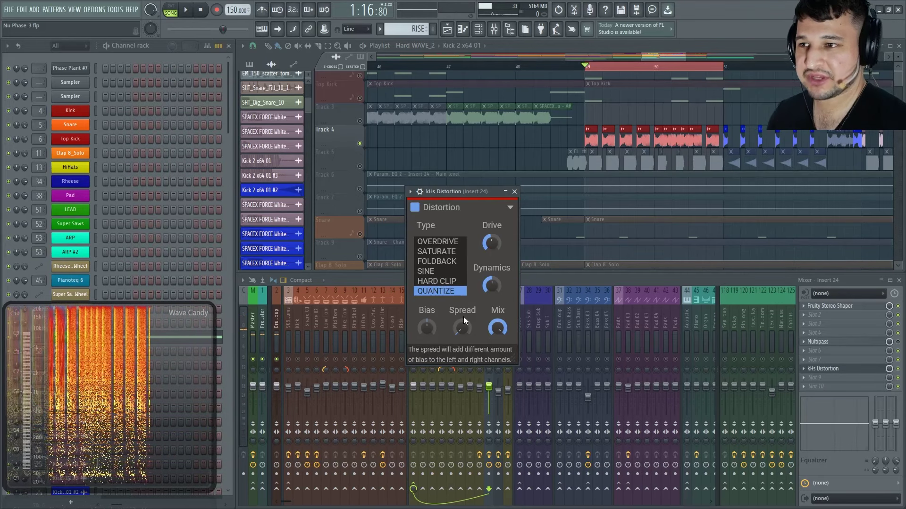
click(452, 242)
click(484, 361)
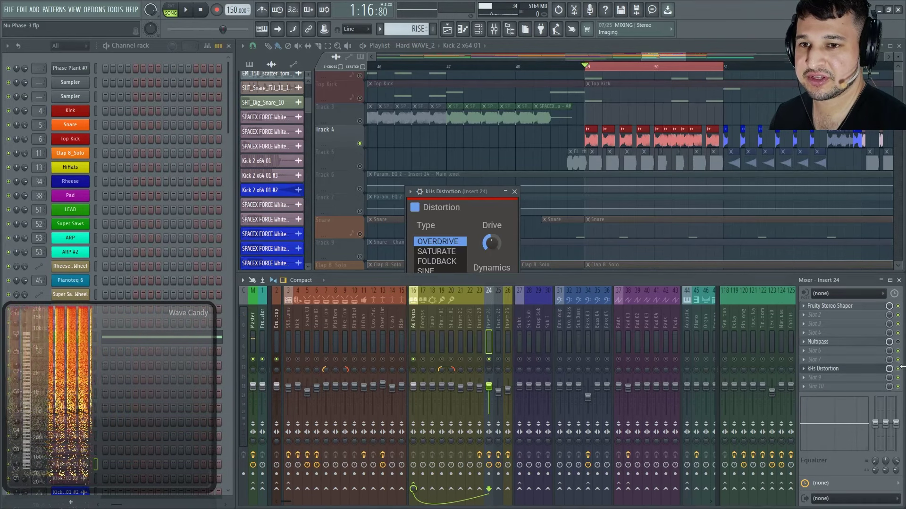
Open Insert 25's kHs Distortion, trim the Track 4 kick clips to thin slices, and audition Track 5
click(500, 332)
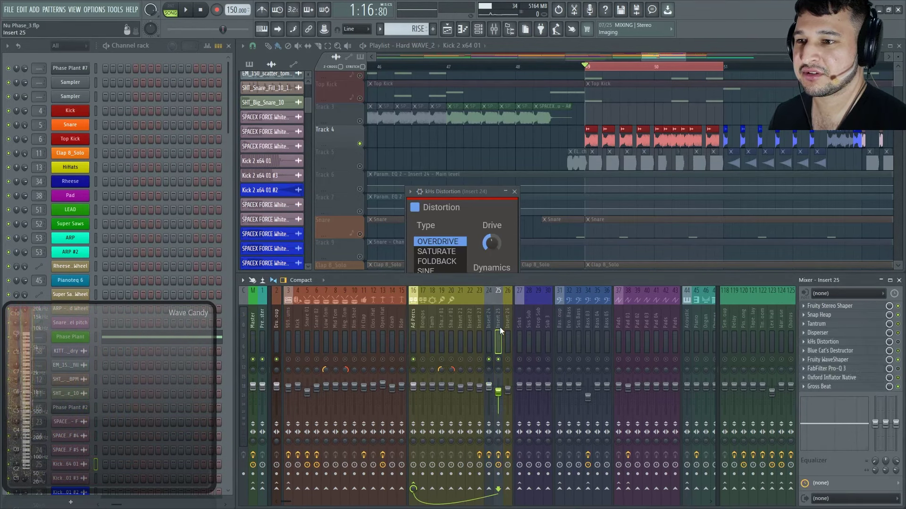
click(884, 344)
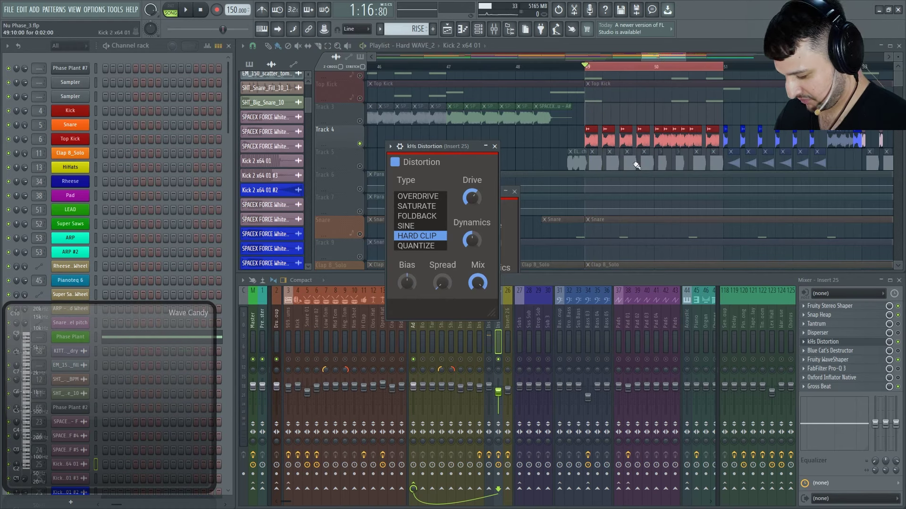
click(575, 137)
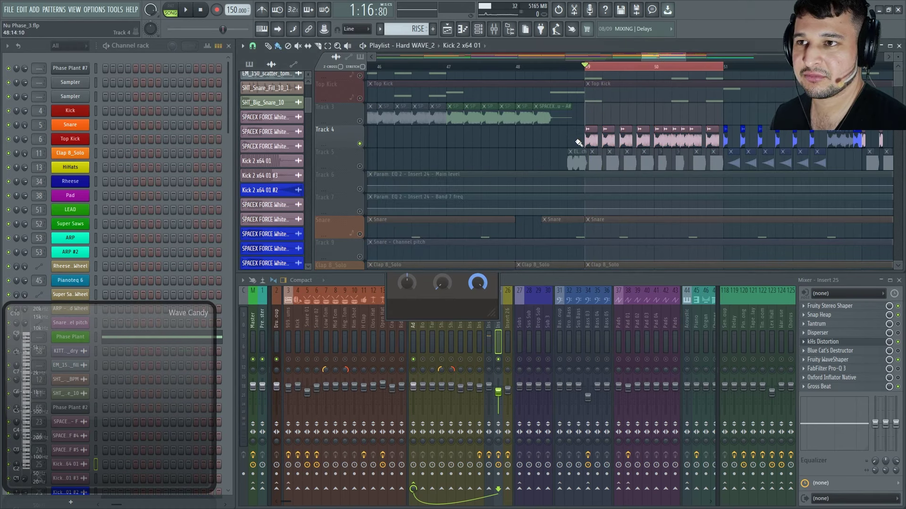
drag(583, 144, 710, 139)
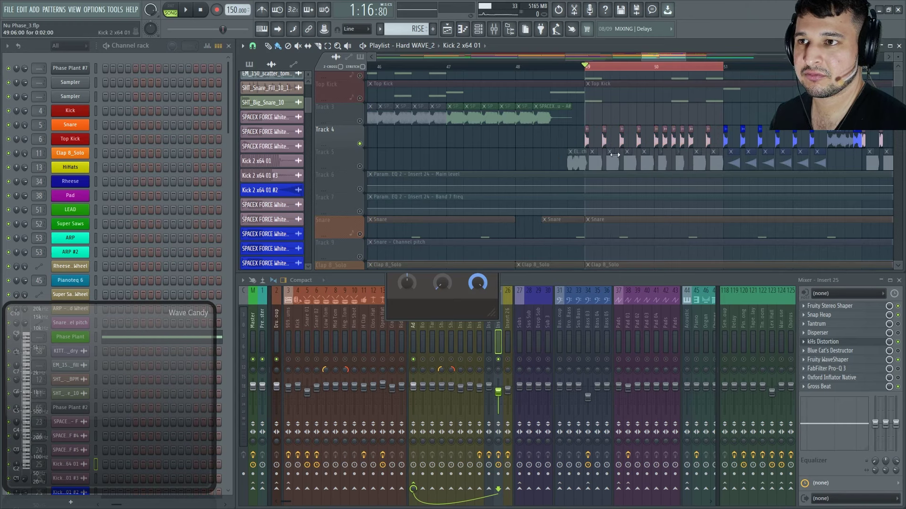
click(362, 169)
key(space)
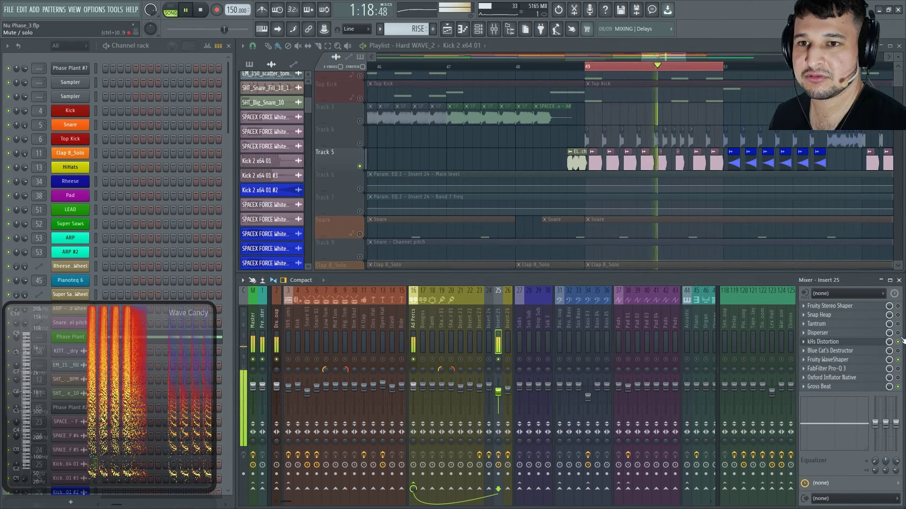
key(space)
key(space)
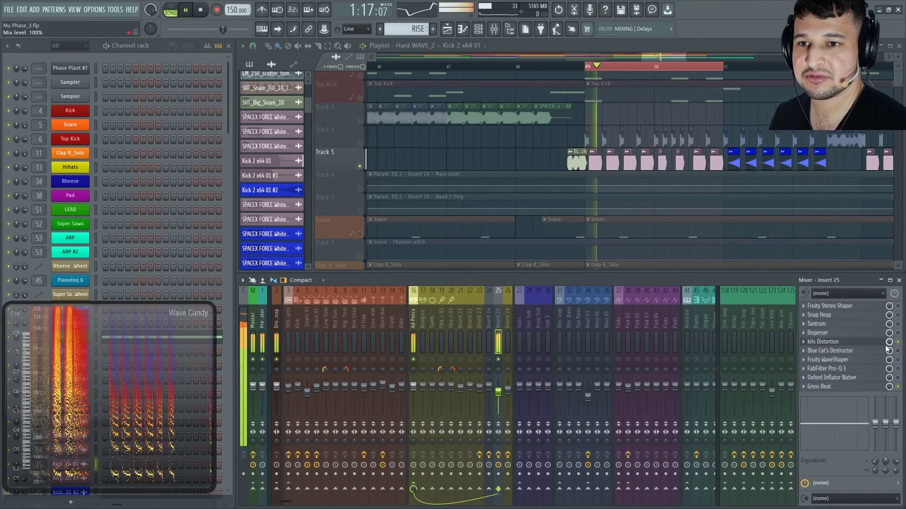
Raise Drive on Insert 25's kHs Distortion and cycle through the types, landing on Hard Clip
click(862, 343)
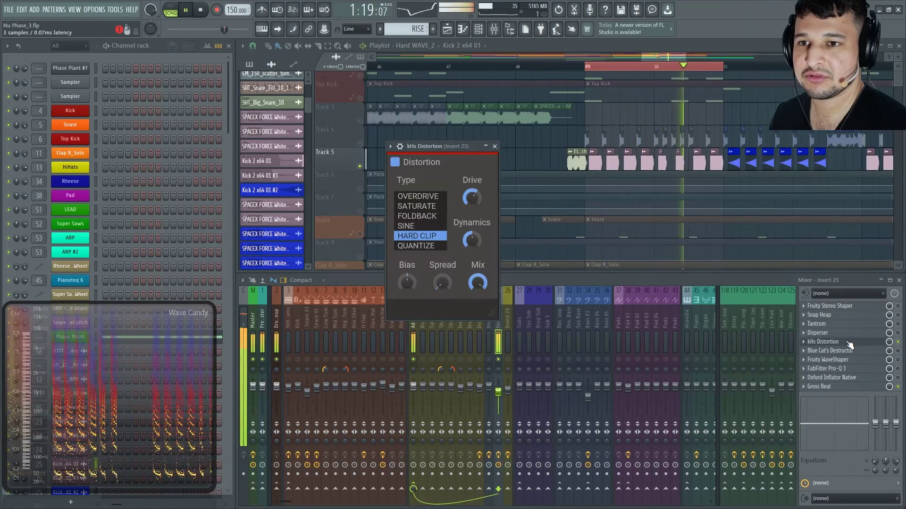
click(429, 202)
drag(472, 203, 472, 183)
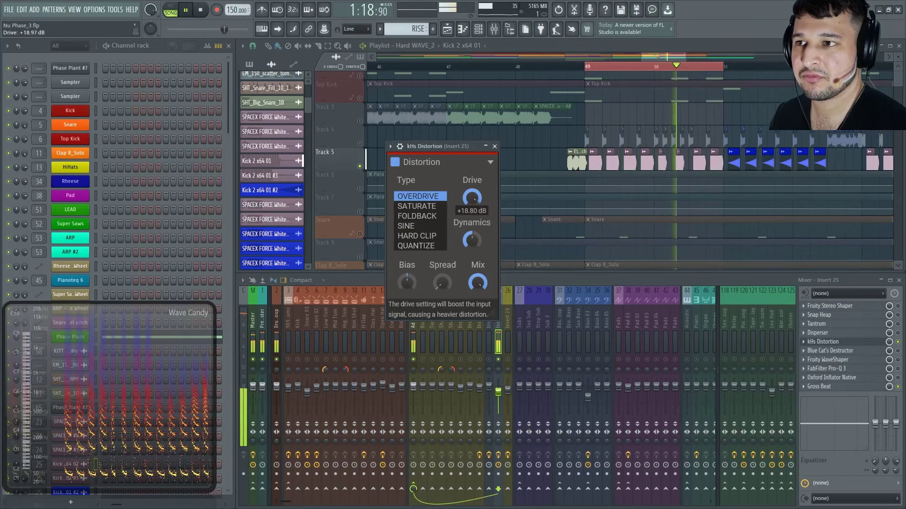
click(416, 206)
click(416, 216)
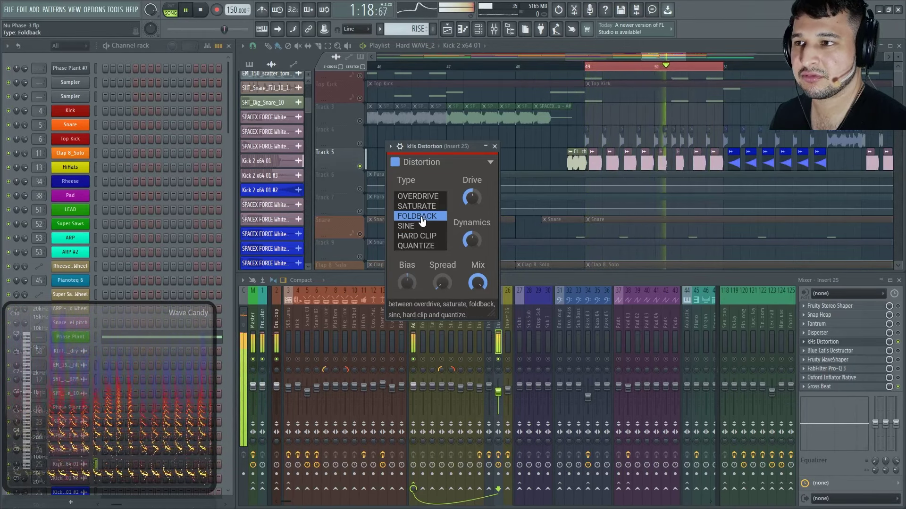
click(421, 236)
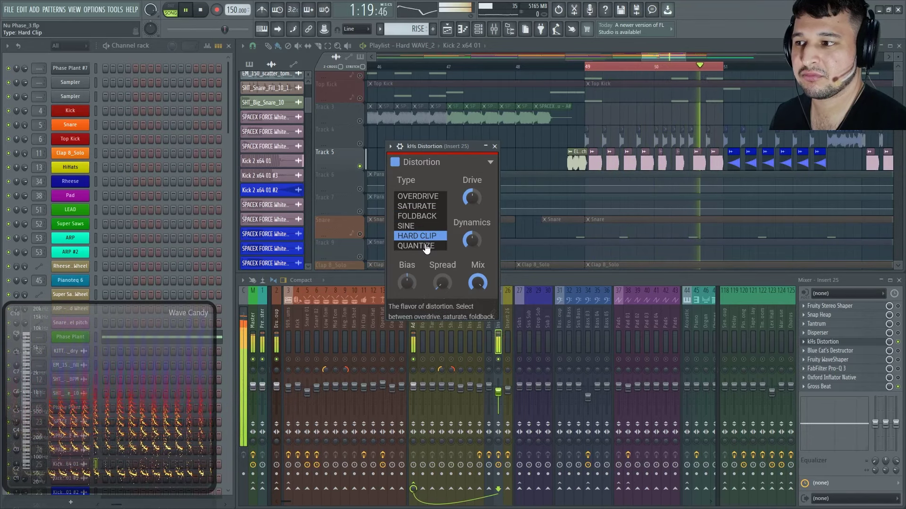
click(416, 246)
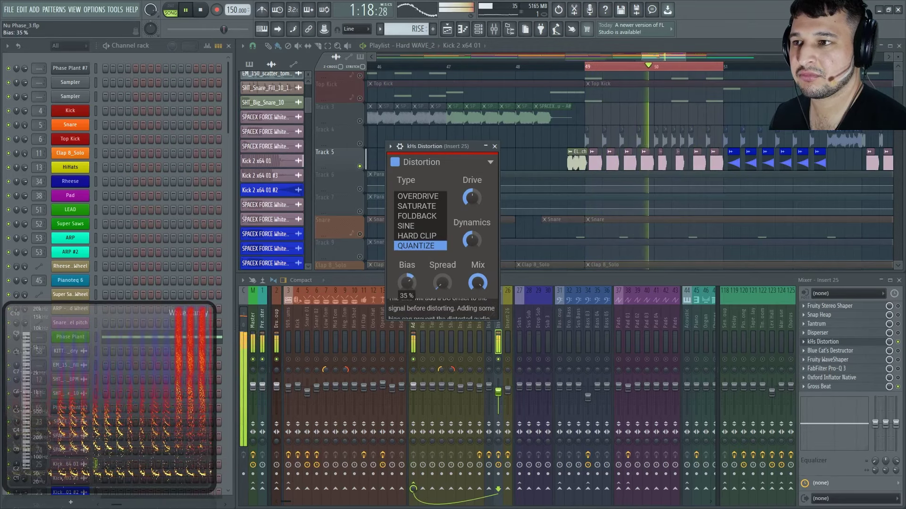
click(419, 237)
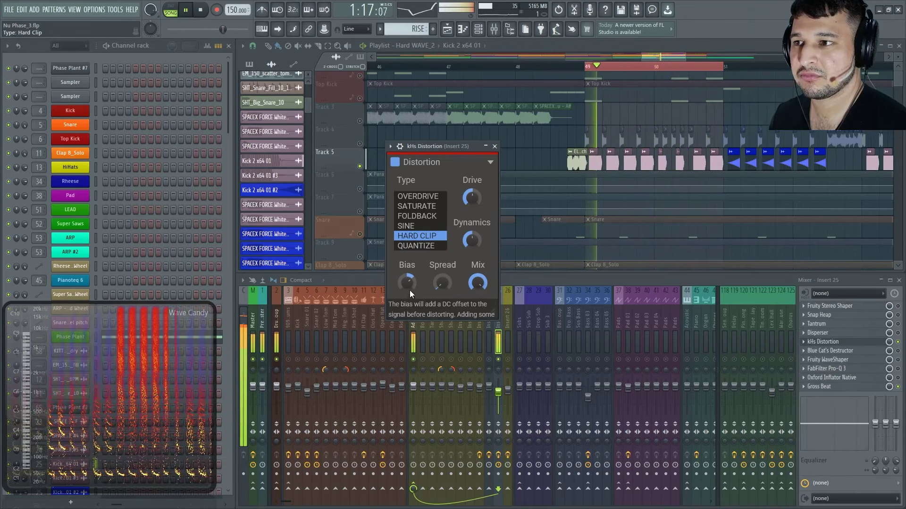
Push the bias negative, then positive to about 13%, while trying other distortion types
drag(409, 287, 408, 302)
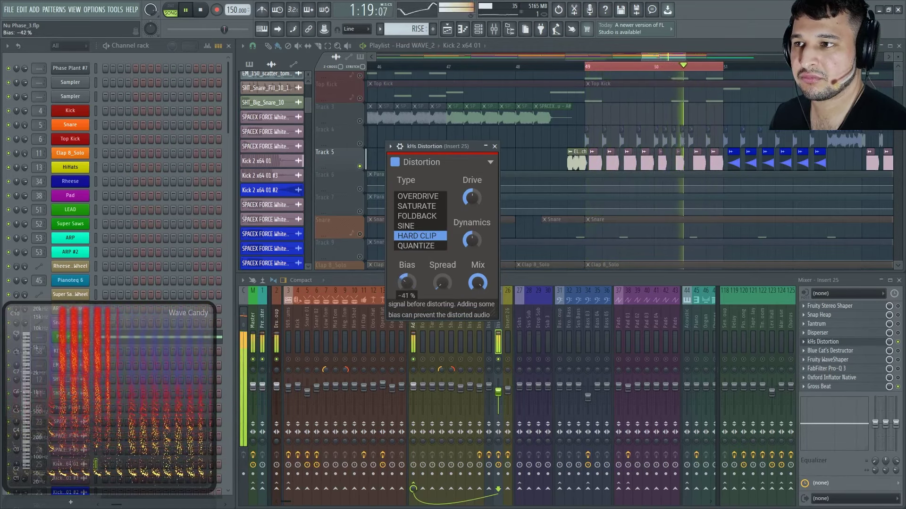
scroll(417, 235, up, 2)
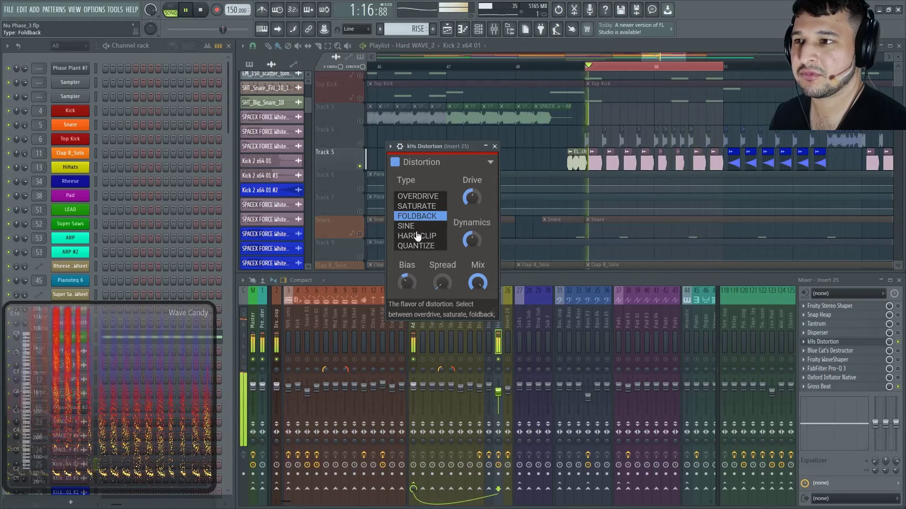
click(418, 206)
click(418, 196)
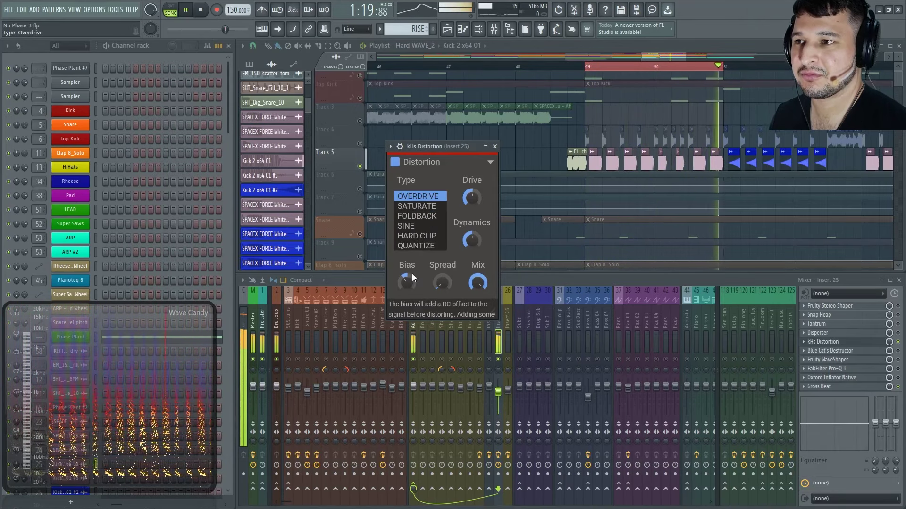
drag(409, 281, 408, 269)
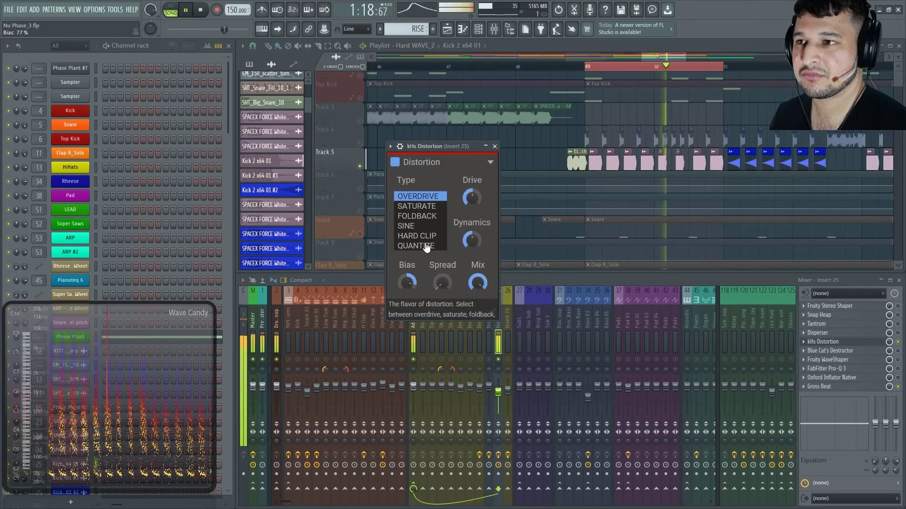
key(space)
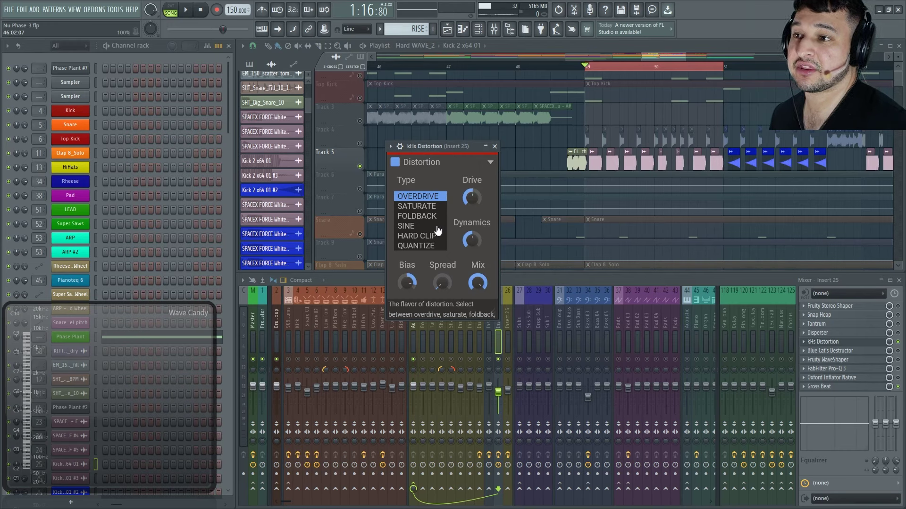
Play the passage while toggling the Distortion module on and off, leaving it bypassed
key(space)
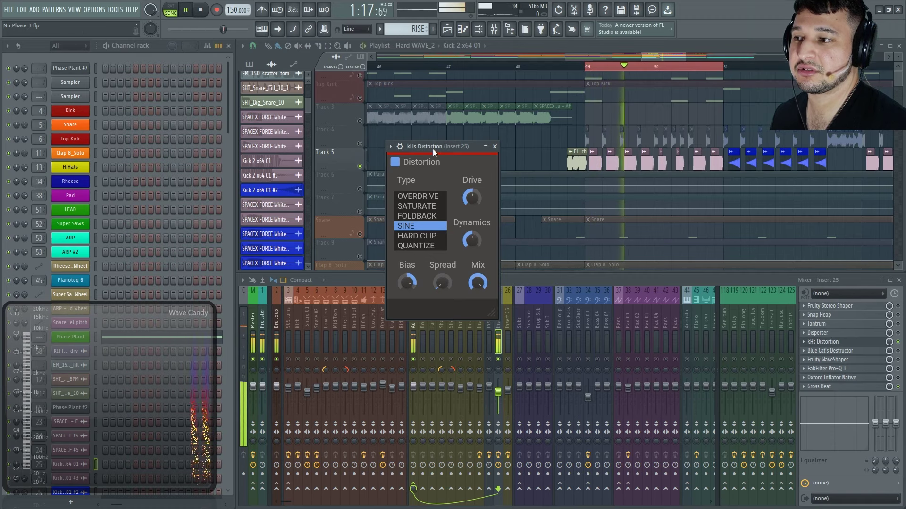
scroll(409, 282, down, 3)
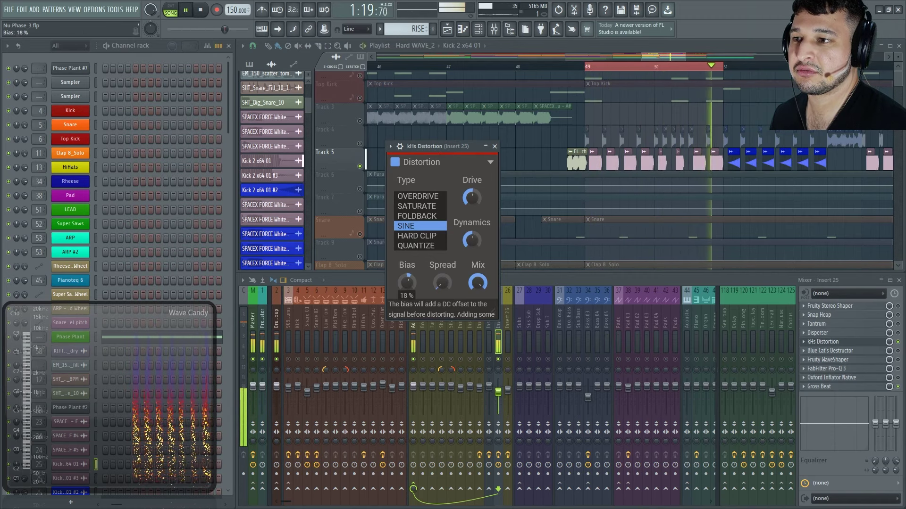
click(395, 162)
click(395, 162)
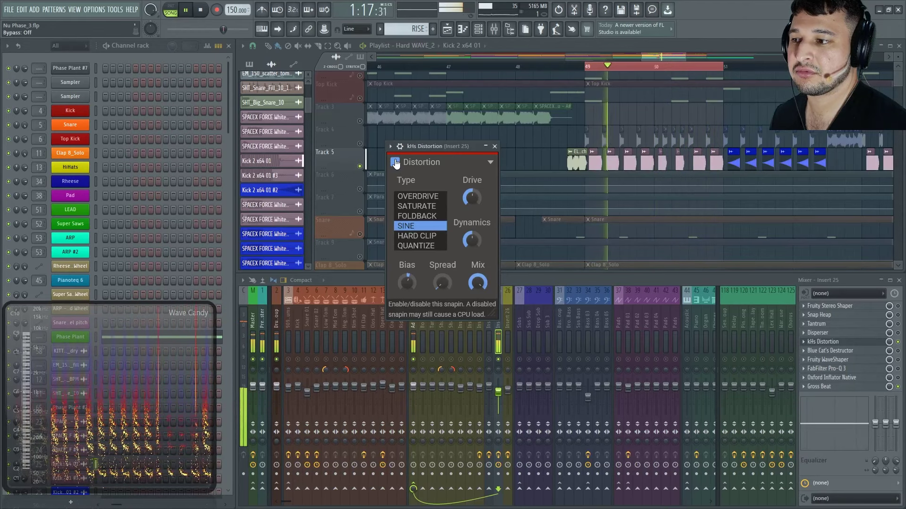
click(394, 163)
key(space)
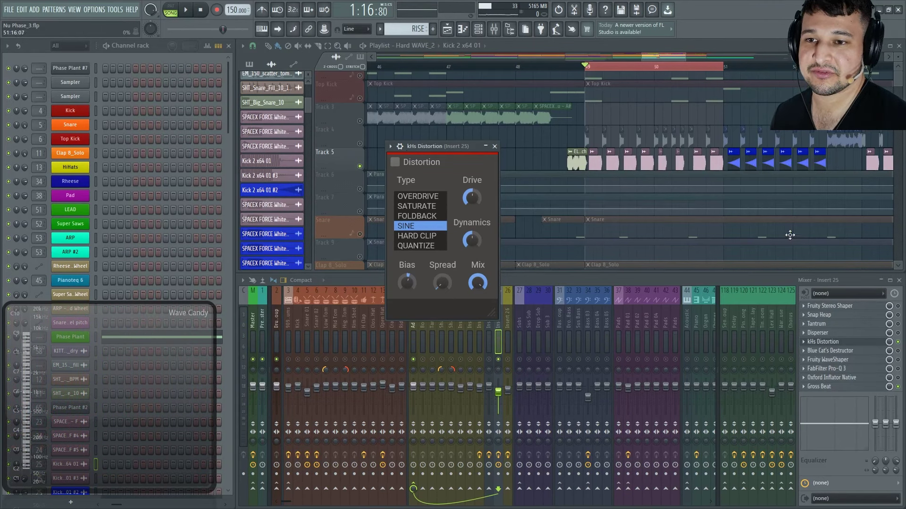
Toggle the Plugin Picker with F8, then open the effect plugin list from an empty mixer slot
key(F8)
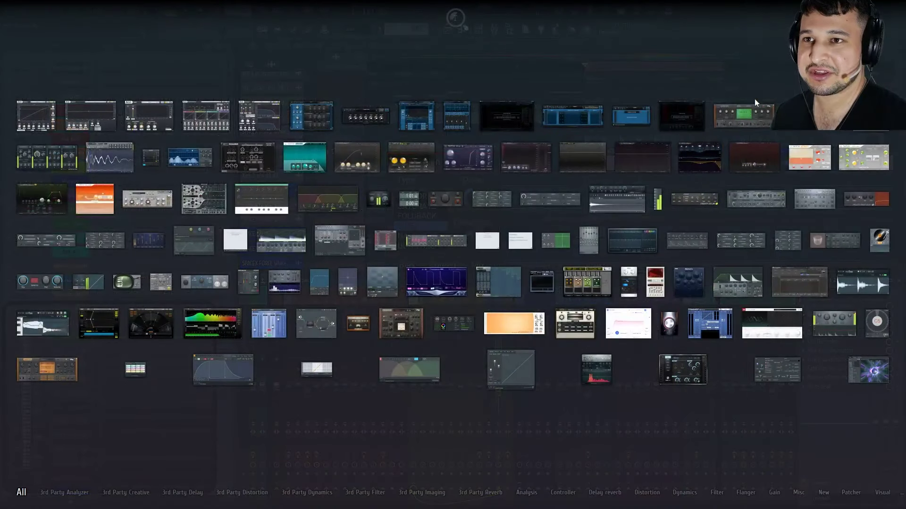
key(F8)
click(840, 294)
click(826, 309)
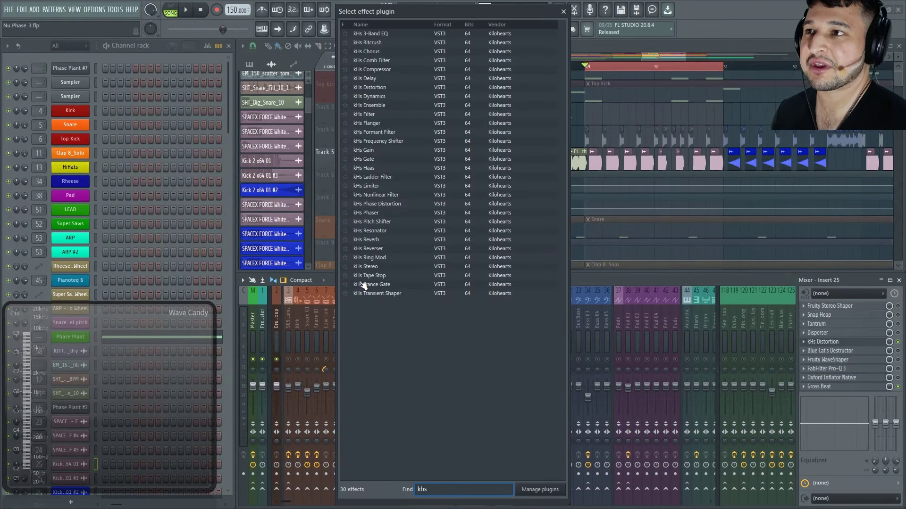